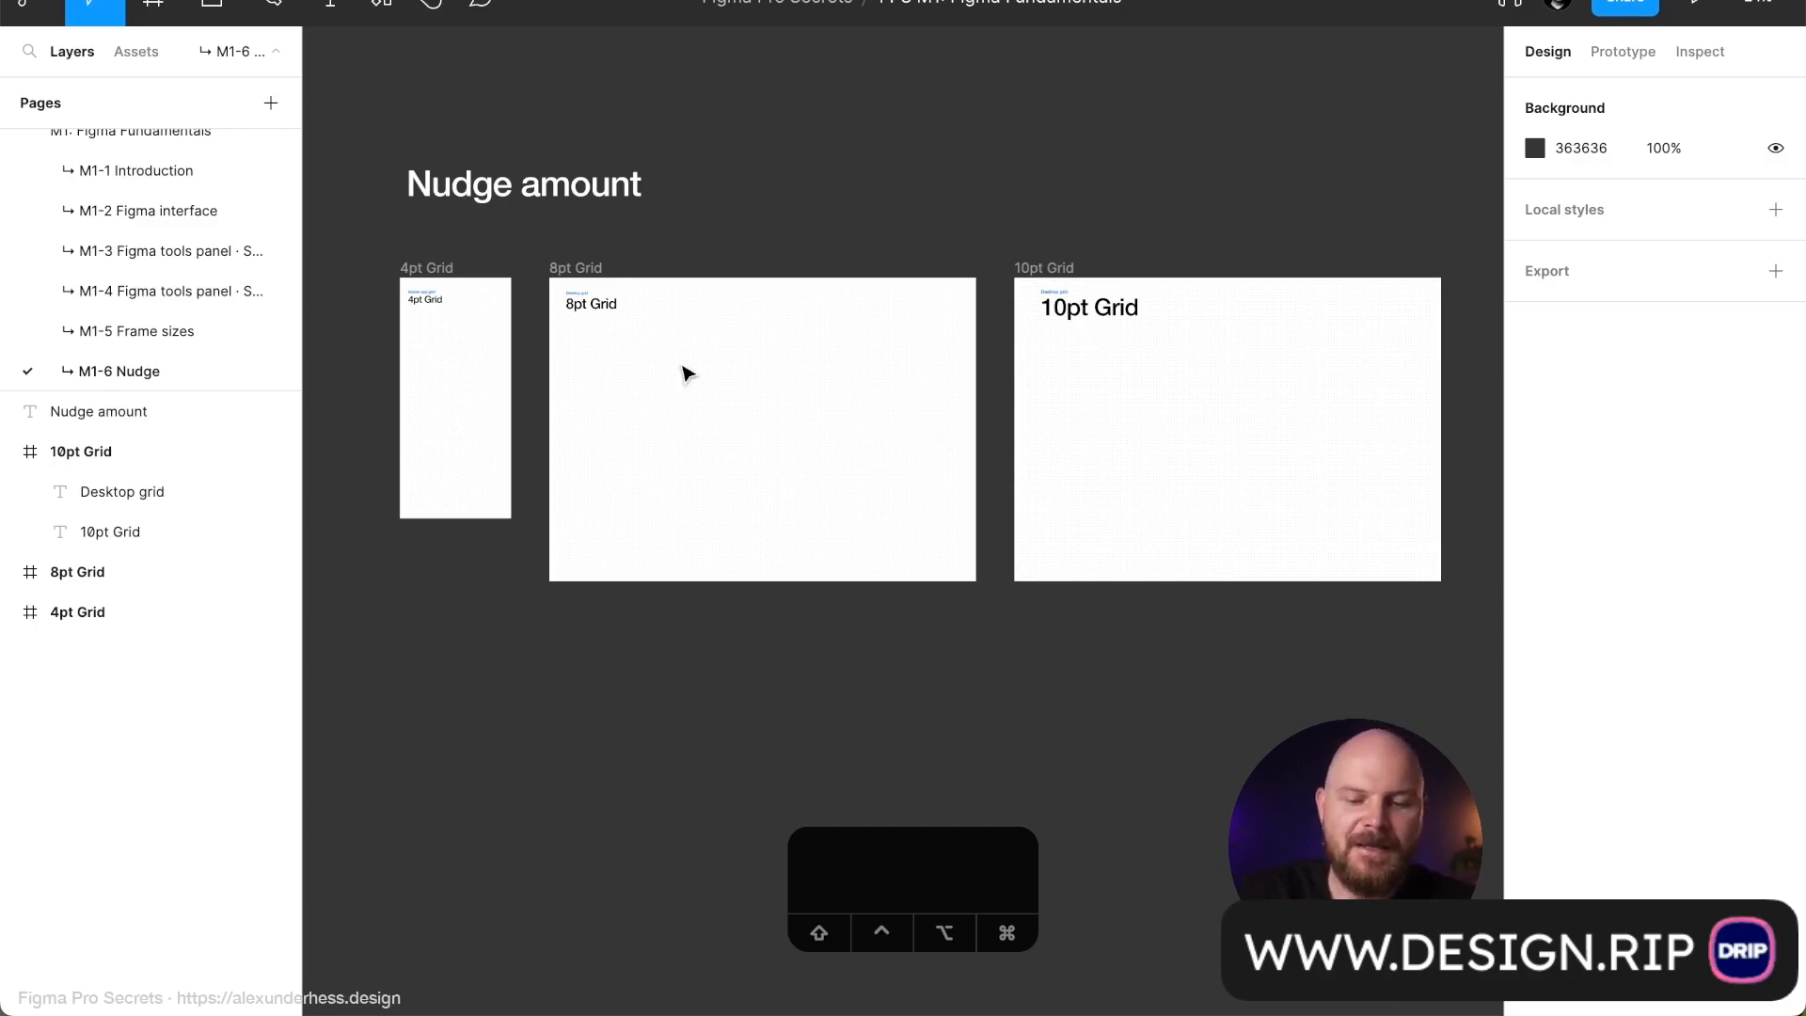
Draw a rectangle below the title in the 8pt Grid frame and adjust its left edge so it measures 144 × 64 at X 80, Y 192
{"action": "scroll", "coordinate": [685, 371], "scroll_direction": "up", "scroll_amount": 10}
{"action": "scroll", "coordinate": [686, 371], "scroll_direction": "right", "scroll_amount": 6}
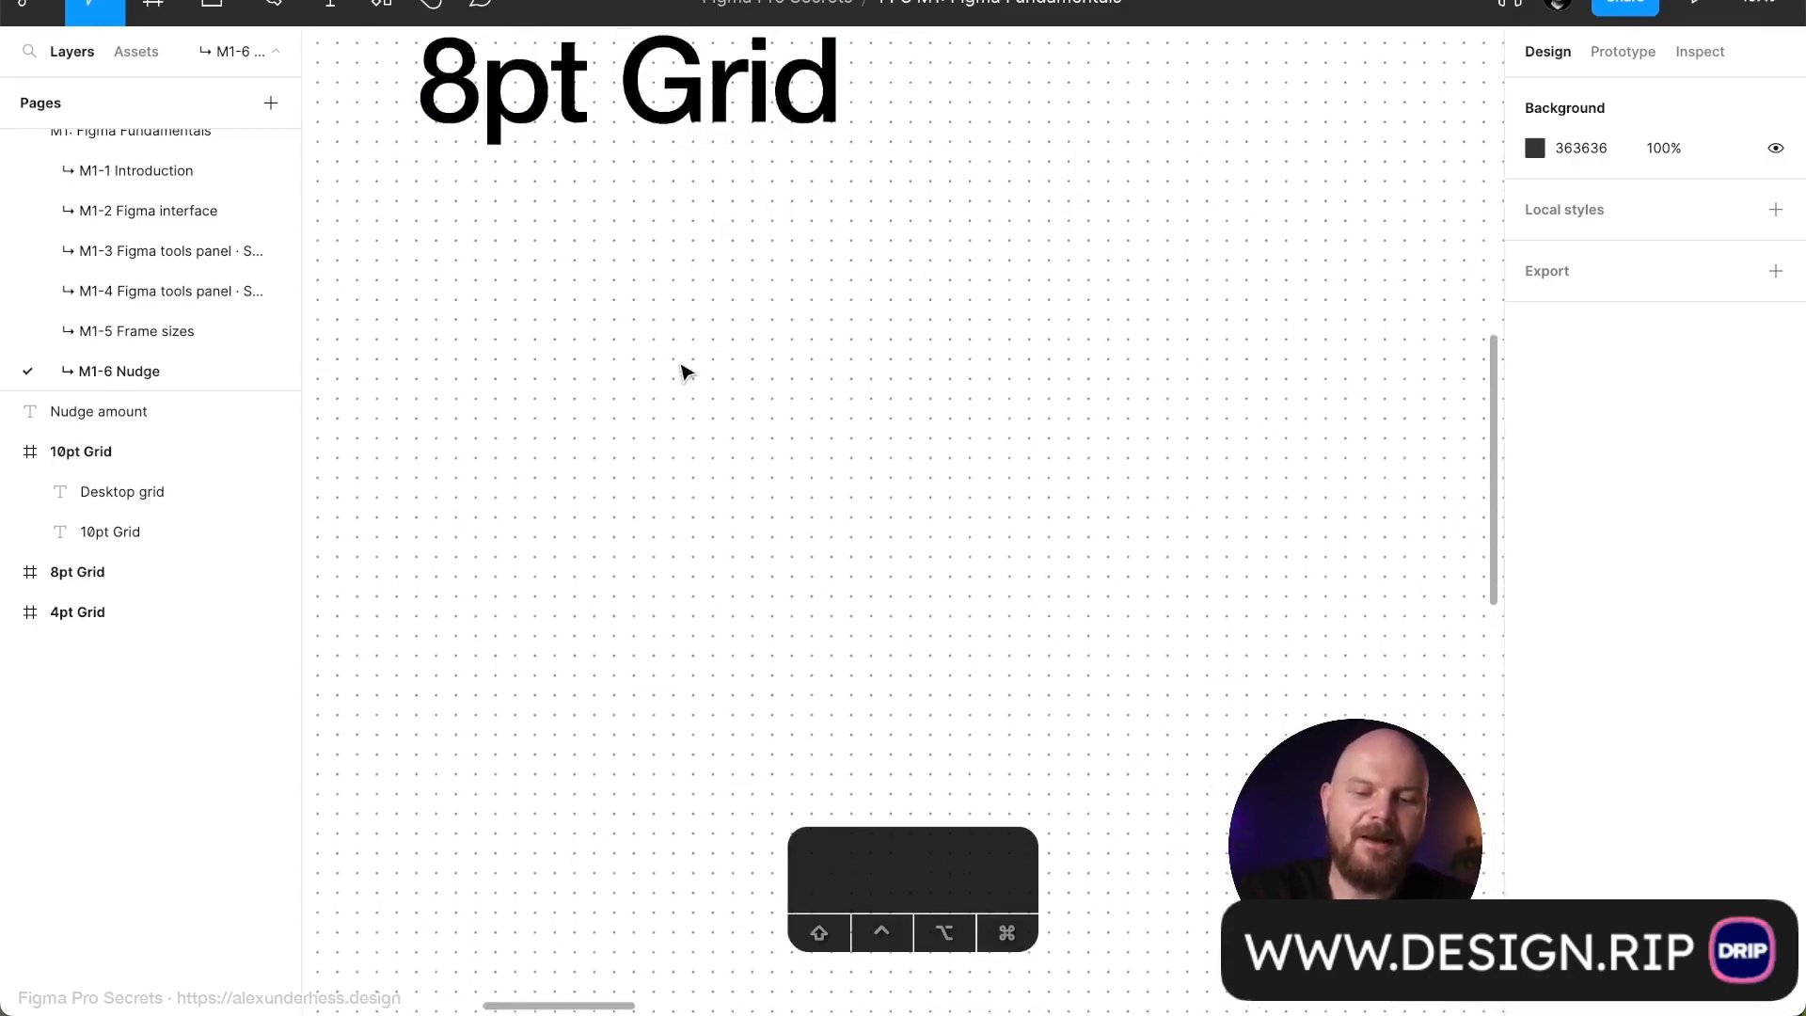
{"action": "scroll", "coordinate": [685, 371], "scroll_direction": "up", "scroll_amount": 5}
{"action": "scroll", "coordinate": [686, 372], "scroll_direction": "down", "scroll_amount": 2}
{"action": "scroll", "coordinate": [686, 376], "scroll_direction": "down", "scroll_amount": 5}
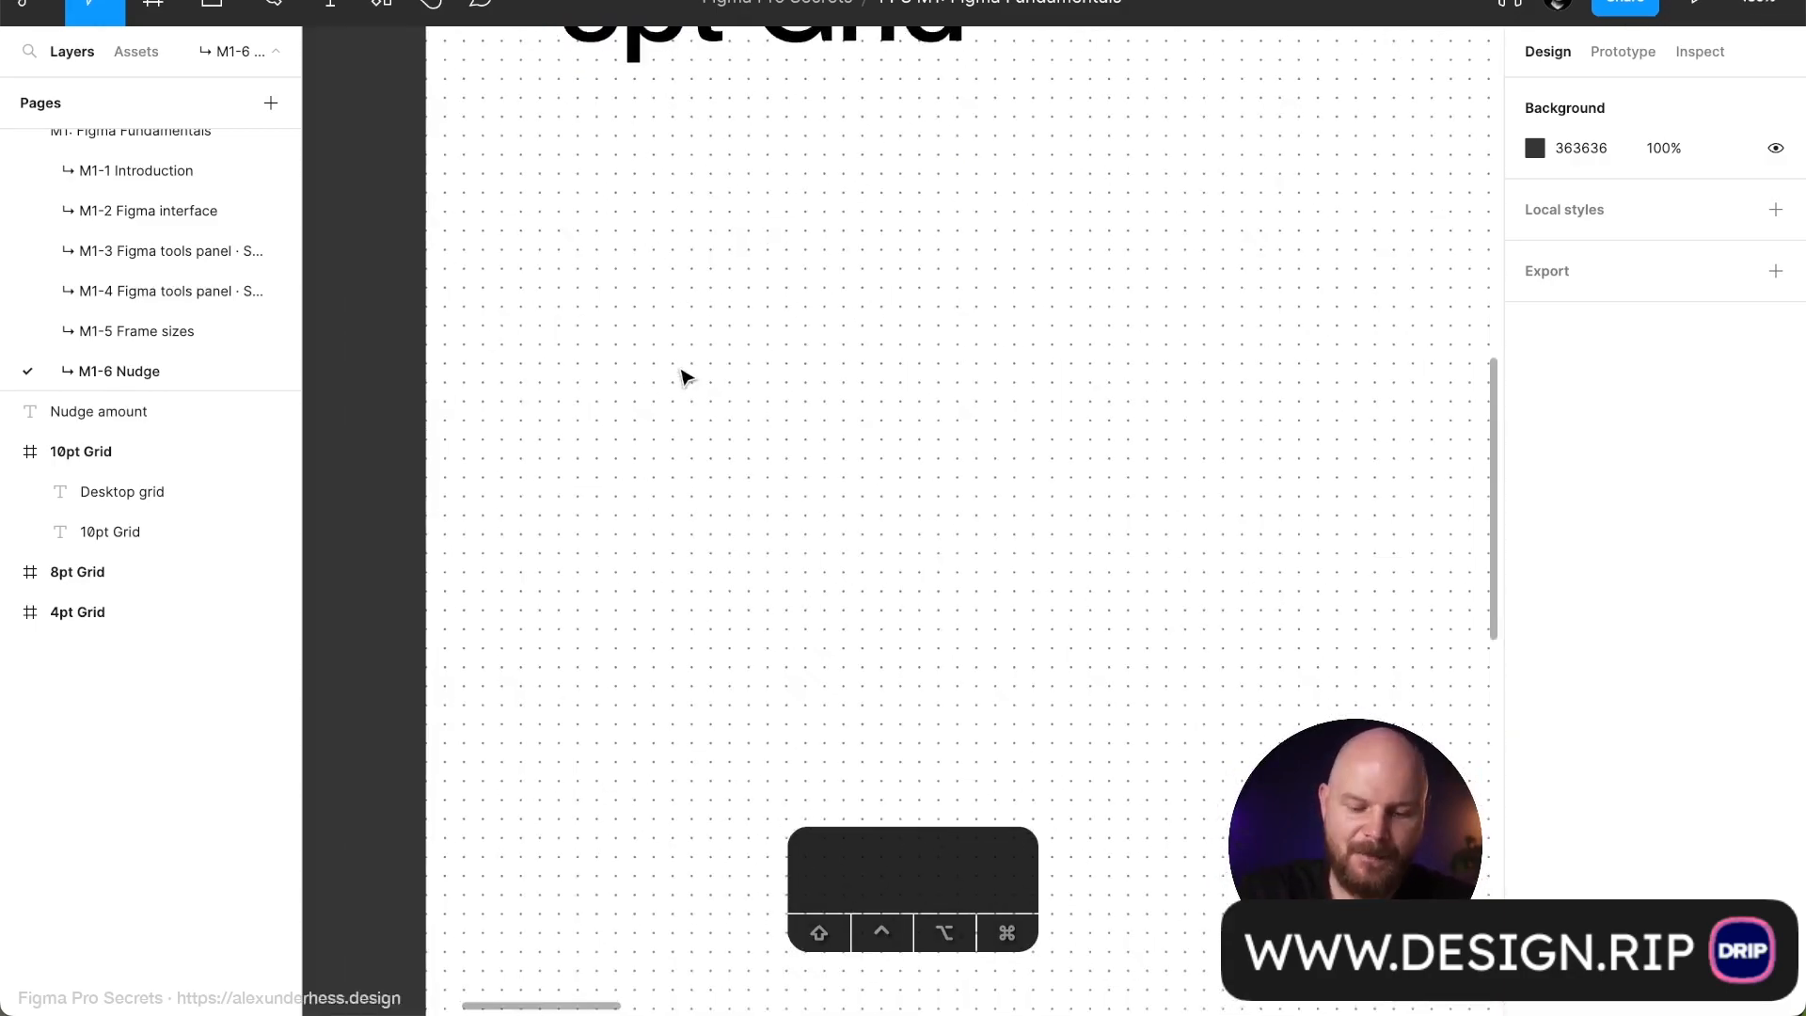
{"action": "key", "text": "r"}
{"action": "mouse_move", "coordinate": [609, 250]}
{"action": "left_mouse_down"}
{"action": "mouse_move", "coordinate": [837, 409]}
{"action": "mouse_move", "coordinate": [956, 402]}
{"action": "left_mouse_up"}
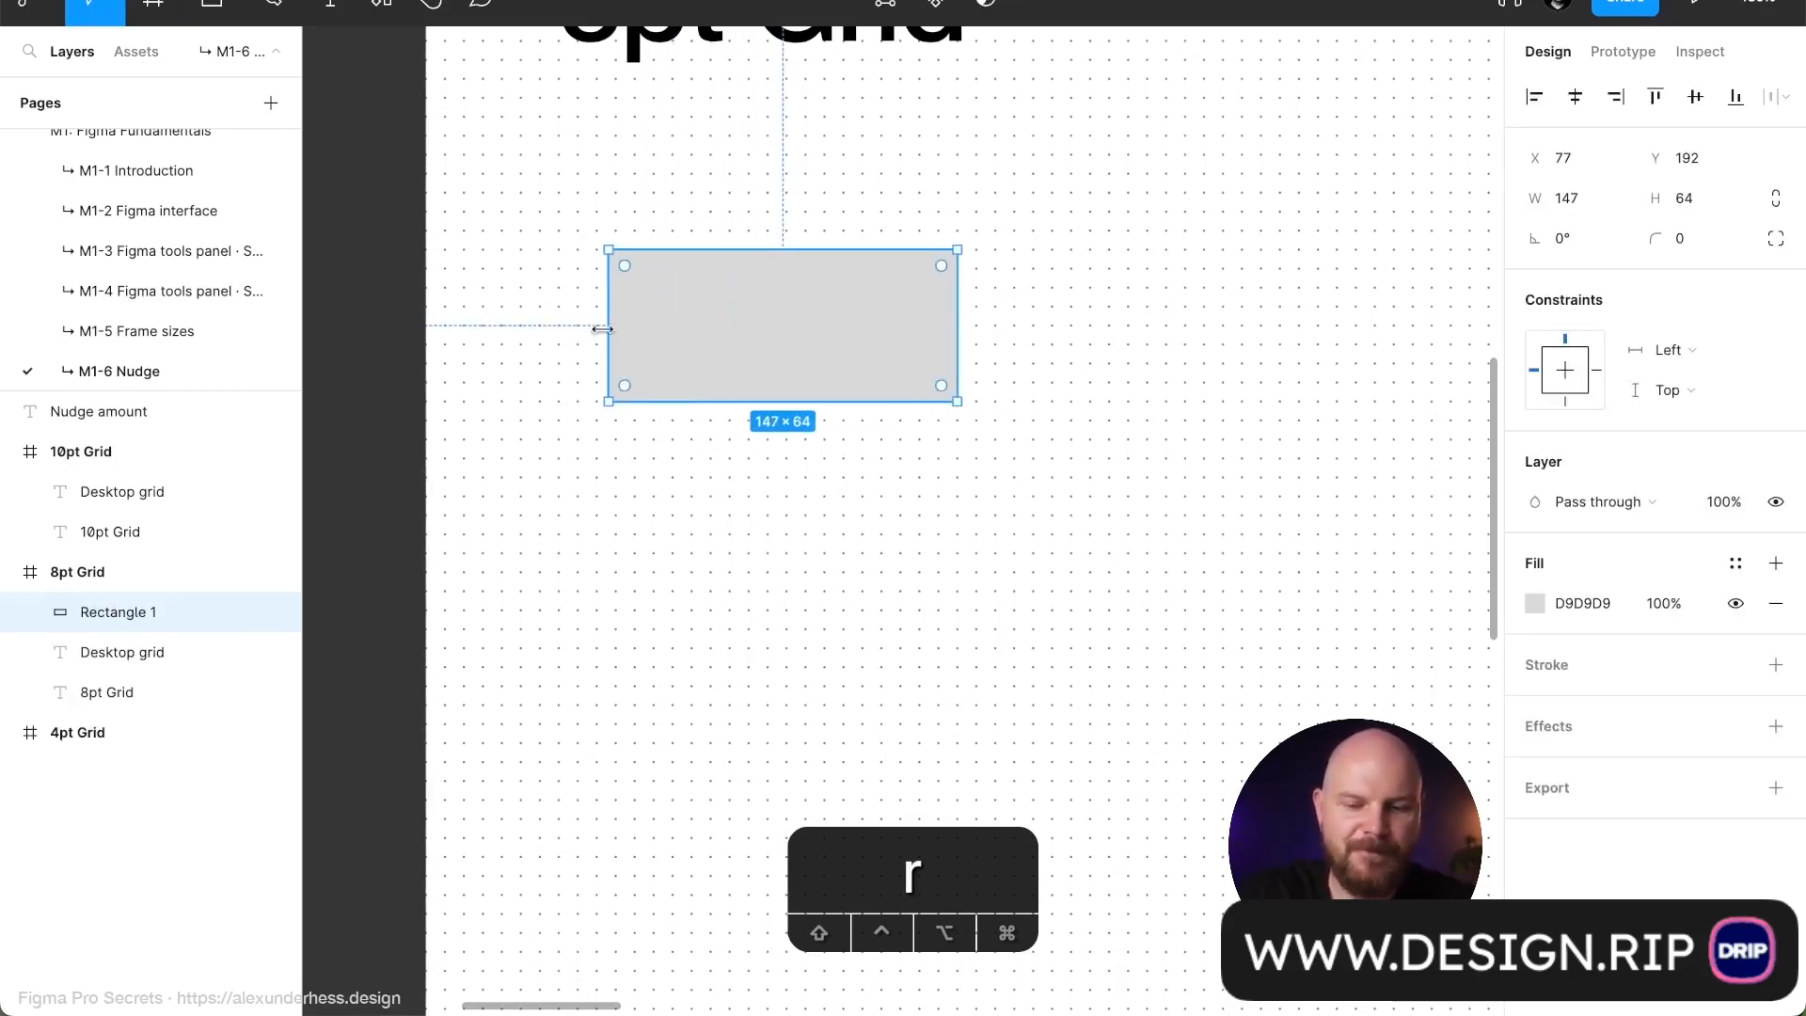
{"action": "left_click_drag", "start_coordinate": [608, 319], "coordinate": [614, 320]}
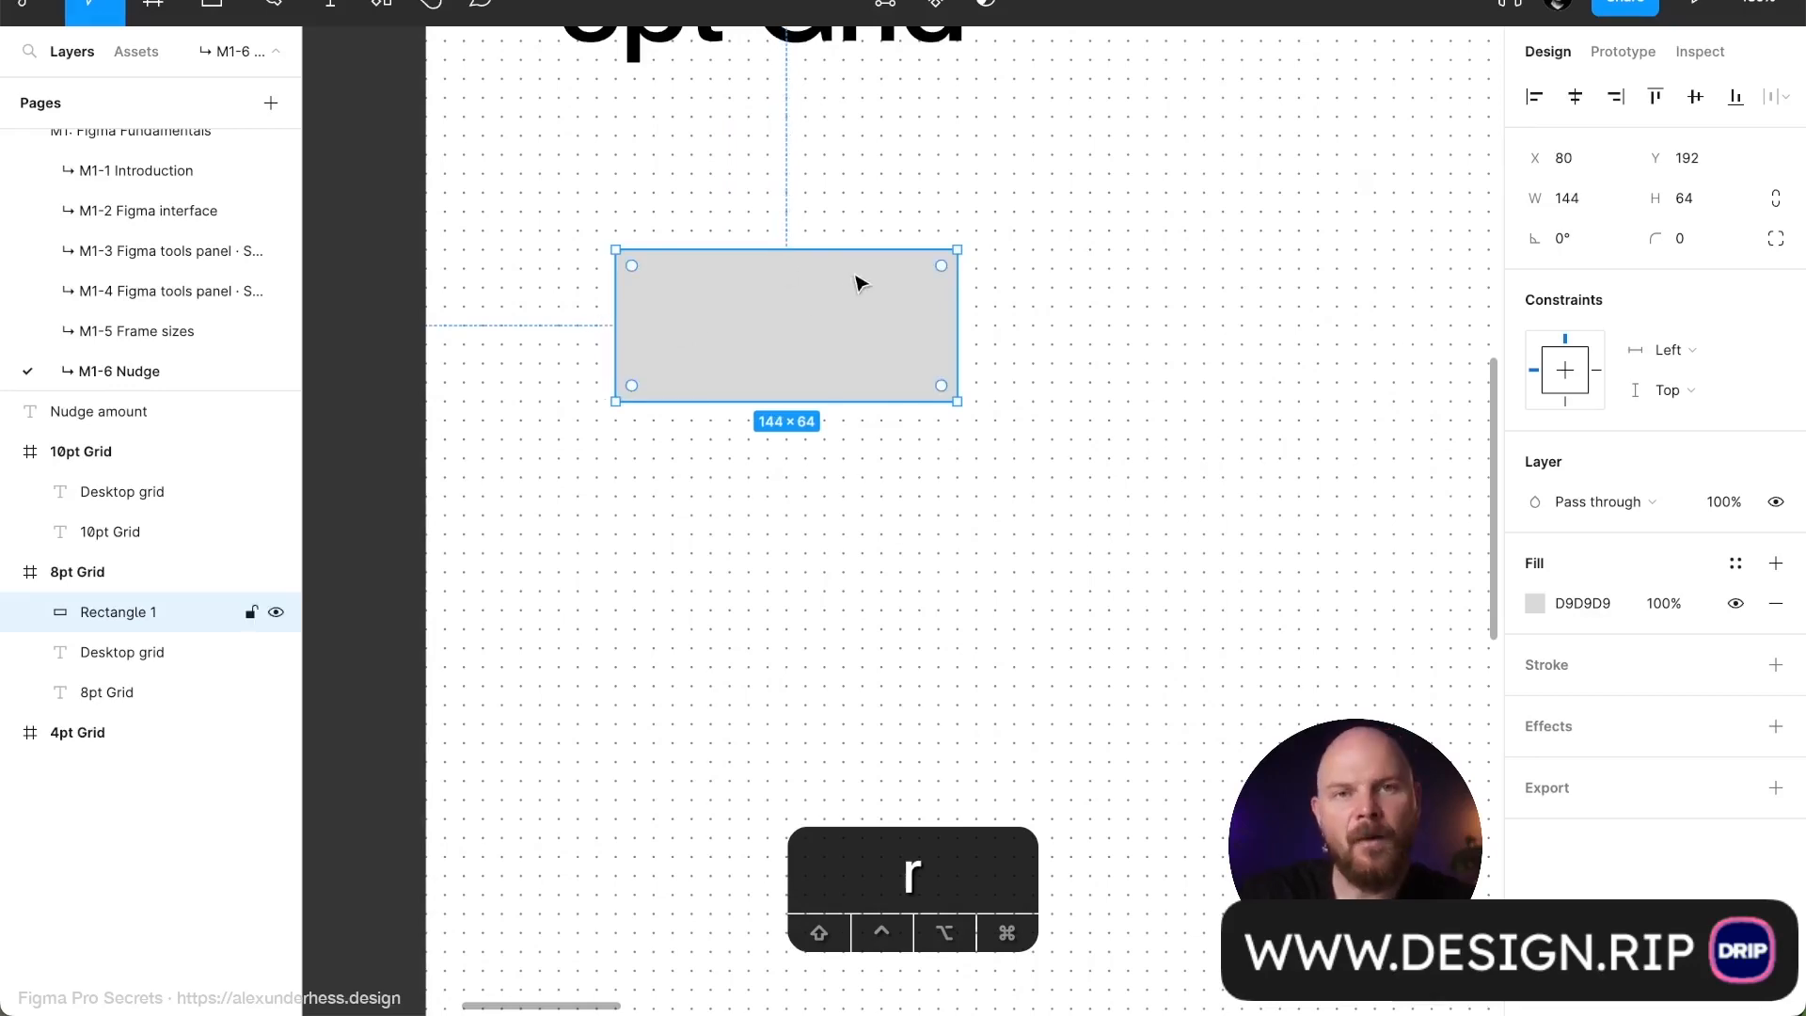
Nudge the rectangle right in small 1 px steps until it reaches X 90
{"action": "scroll", "coordinate": [802, 253], "scroll_direction": "up", "scroll_amount": 5}
{"action": "scroll", "coordinate": [804, 318], "scroll_direction": "down", "scroll_amount": 3}
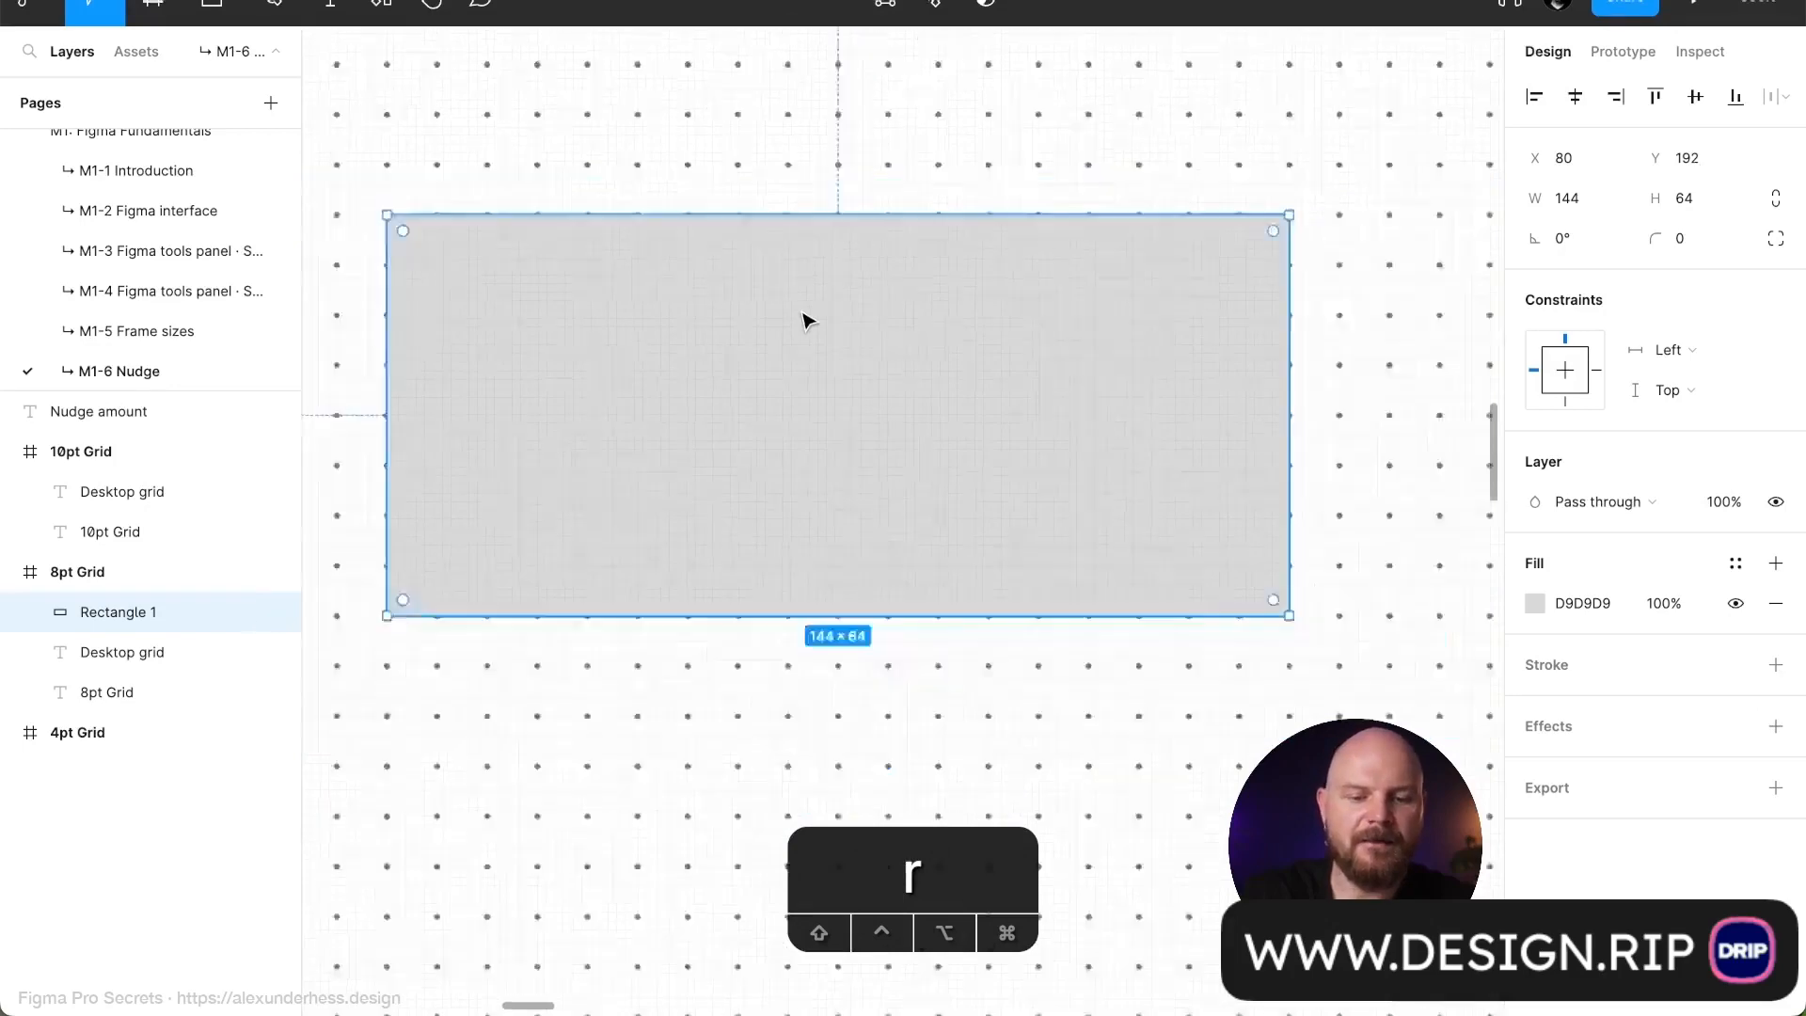
{"action": "scroll", "coordinate": [804, 320], "scroll_direction": "down", "scroll_amount": 3}
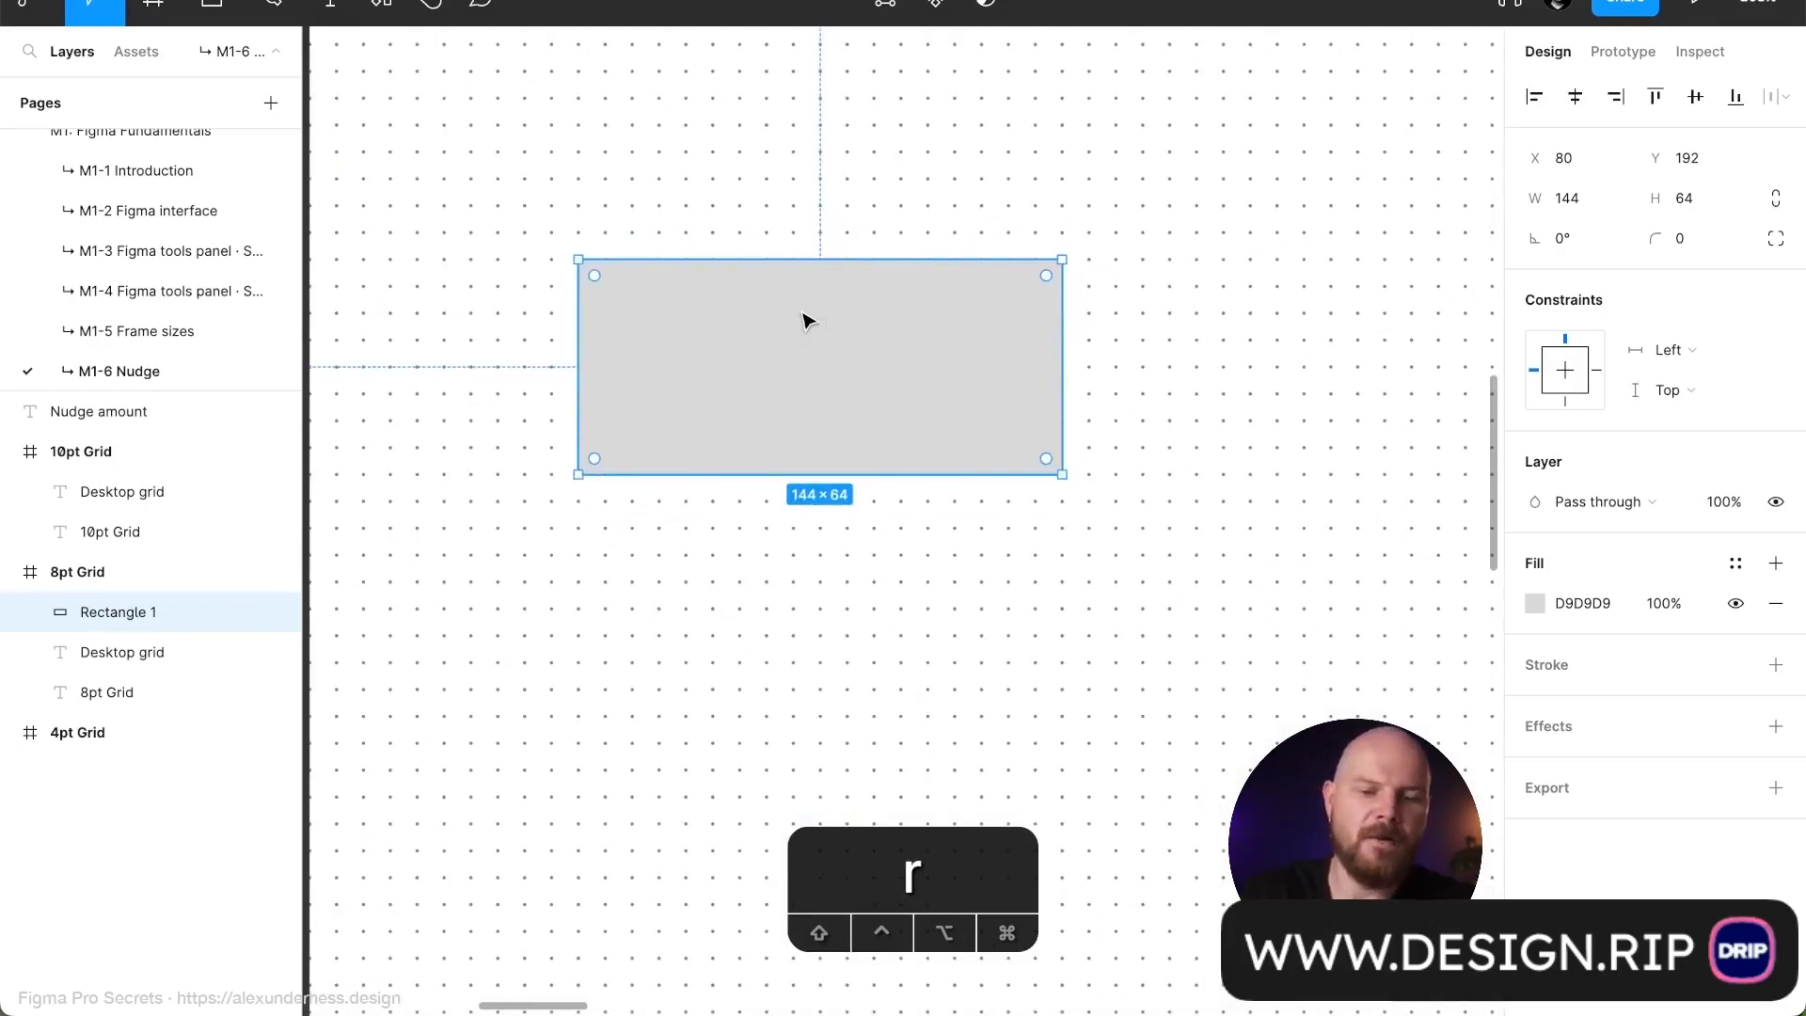
{"action": "key", "text": "Right"}
{"action": "key", "text": "Right"}
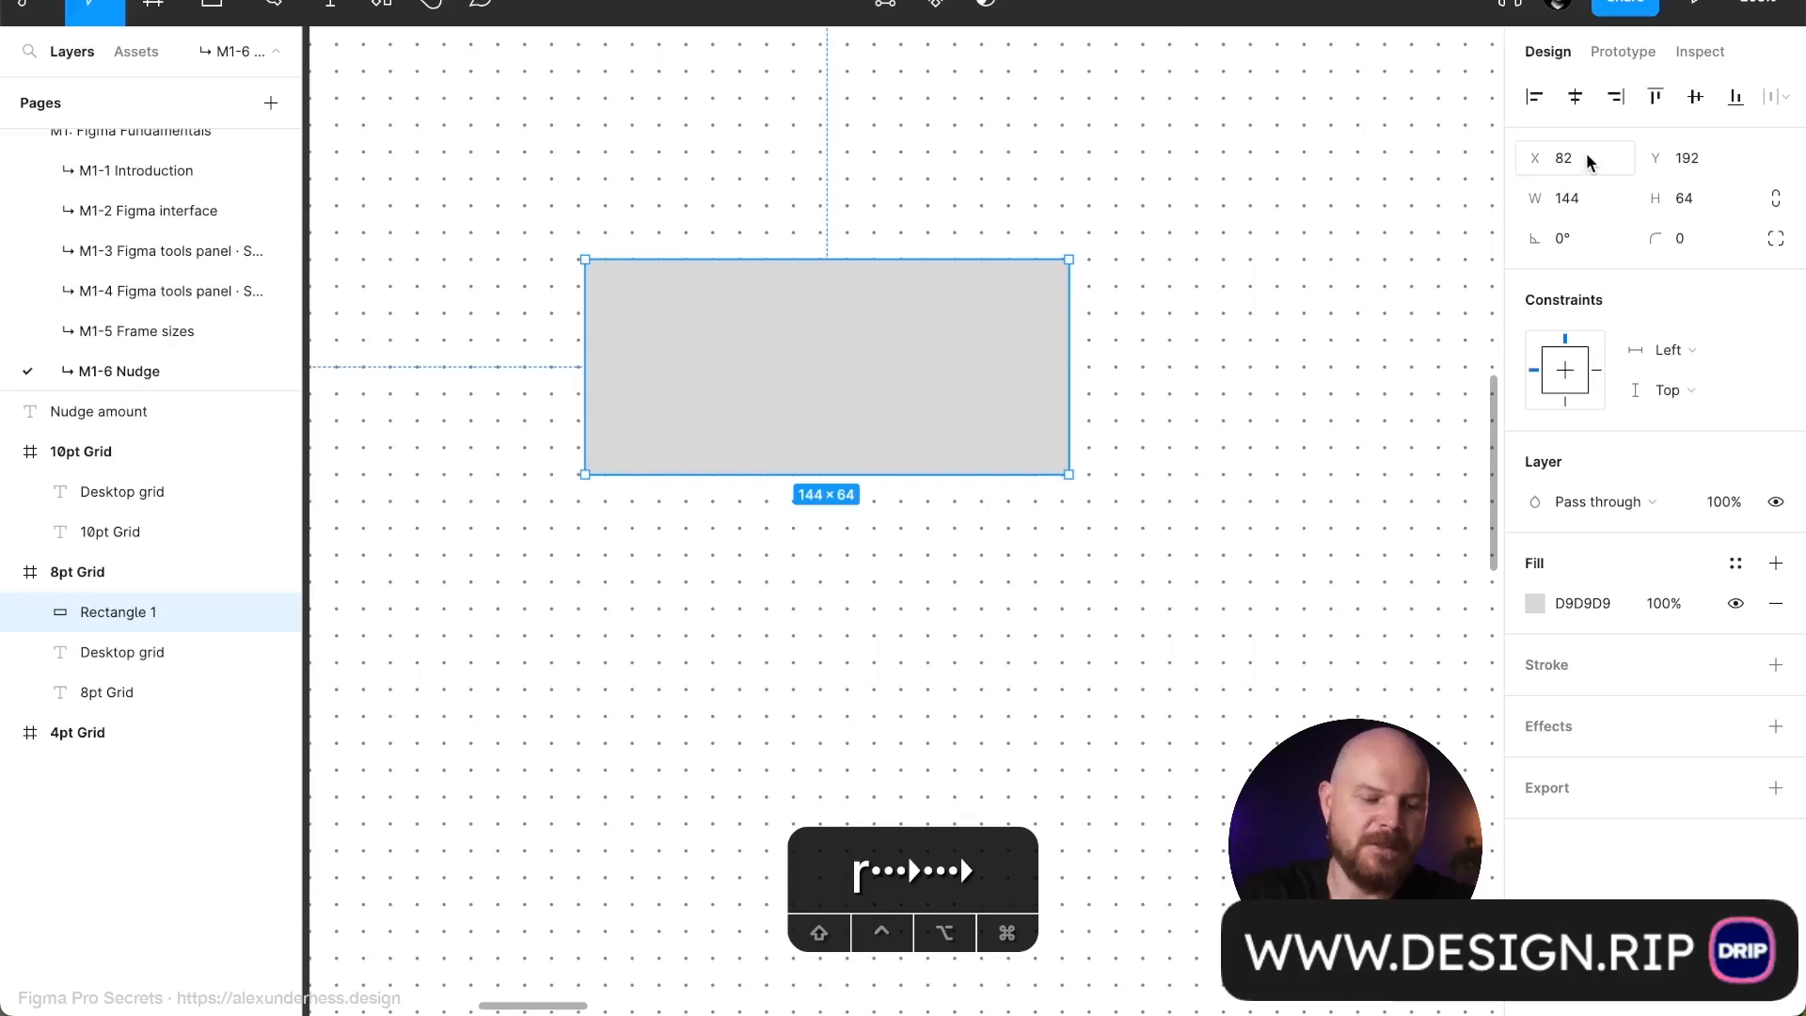
{"action": "key", "text": "Right"}
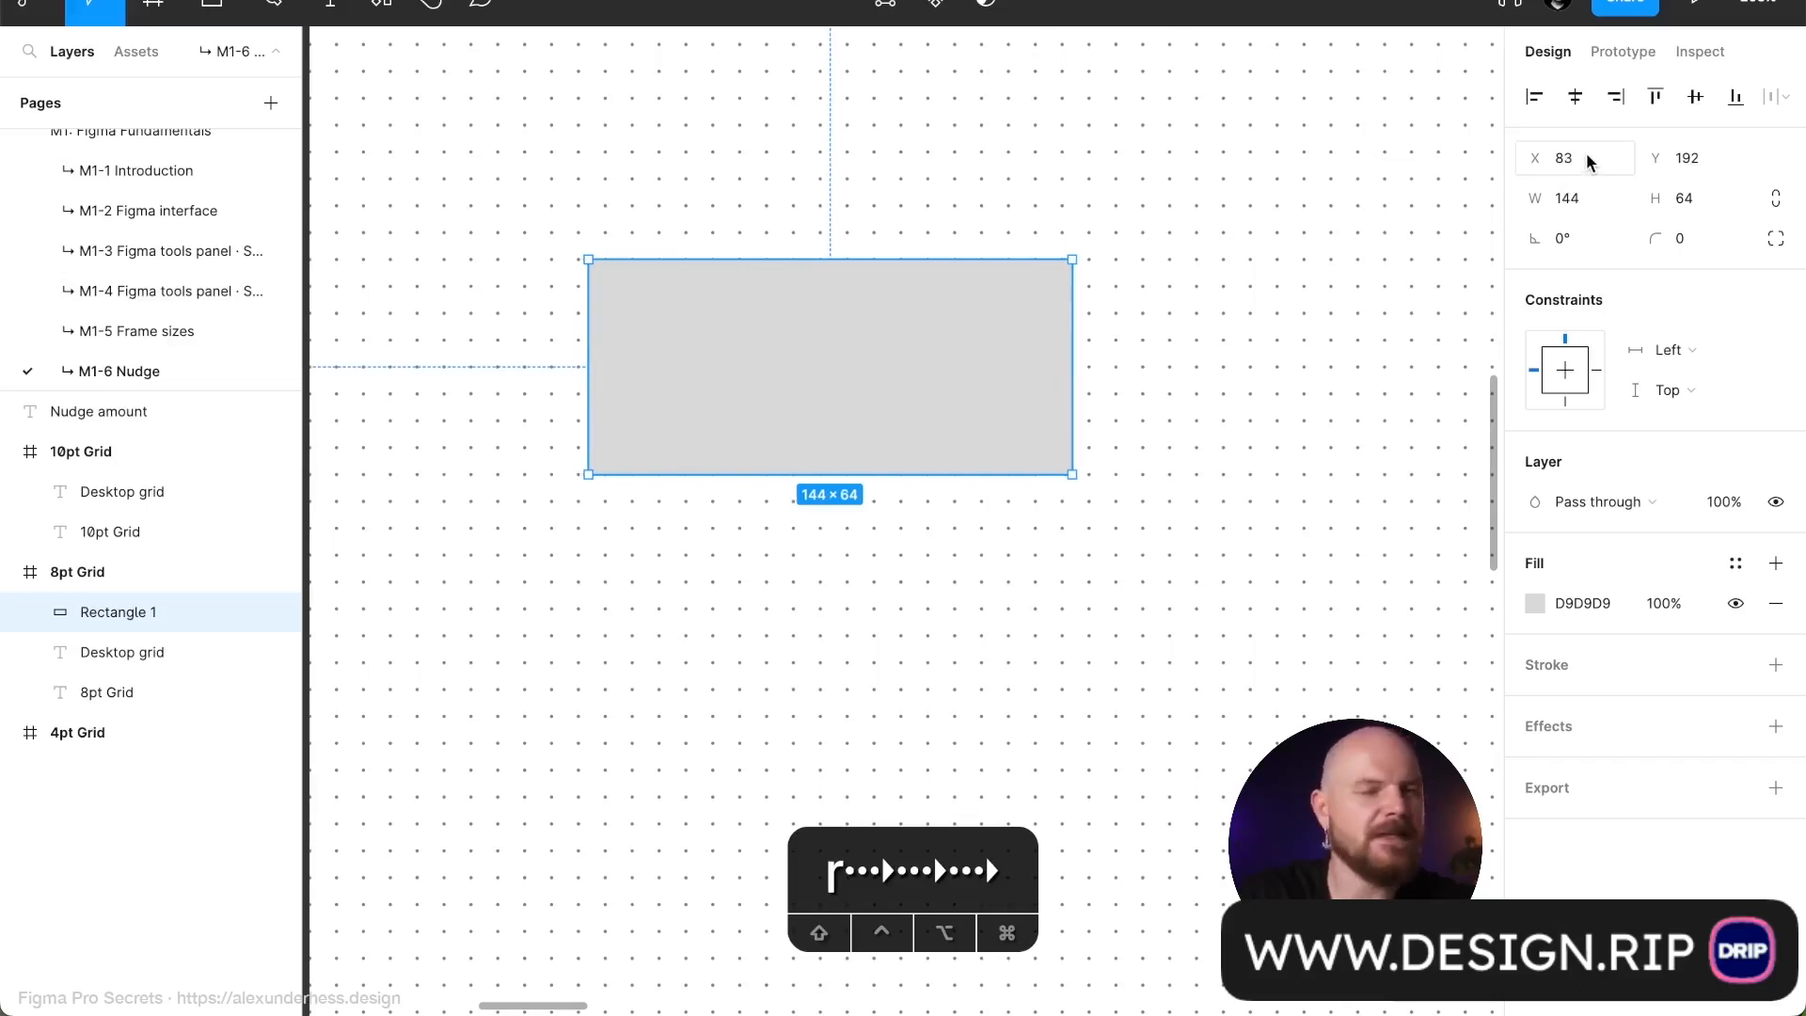
{"action": "key", "text": "Right"}
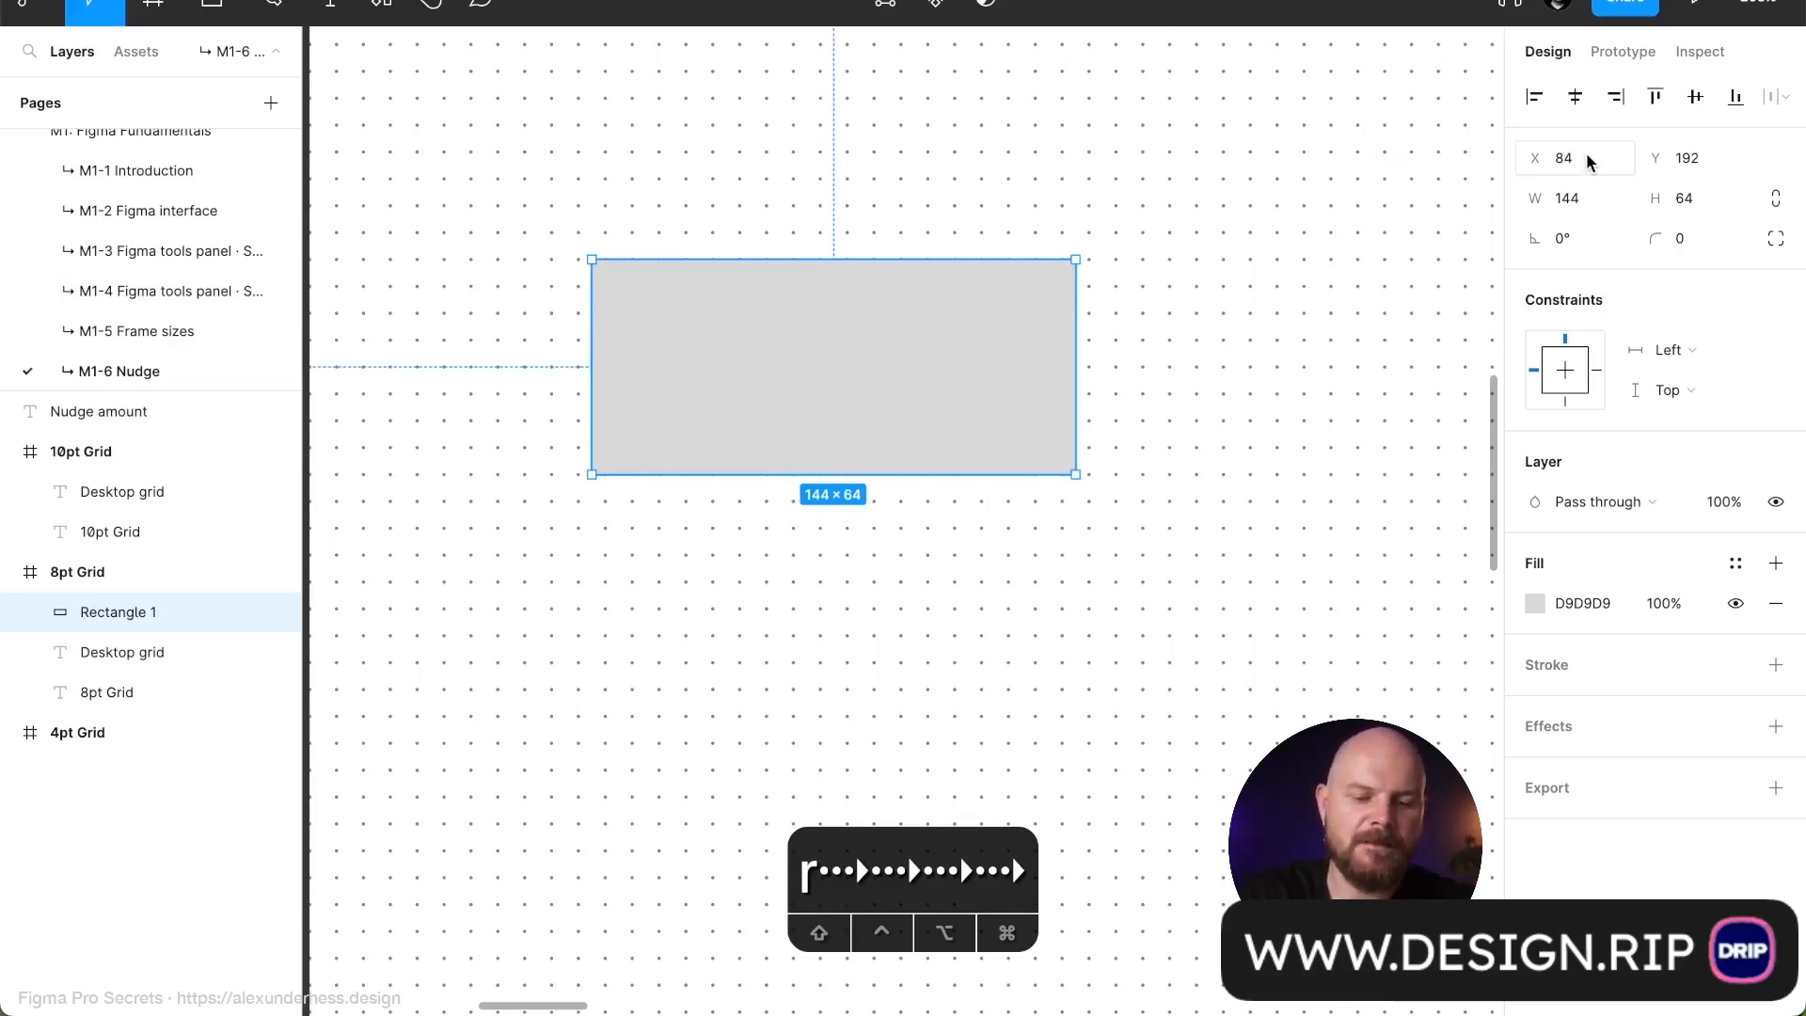
{"action": "key", "text": "Right"}
{"action": "key", "text": "Right"}
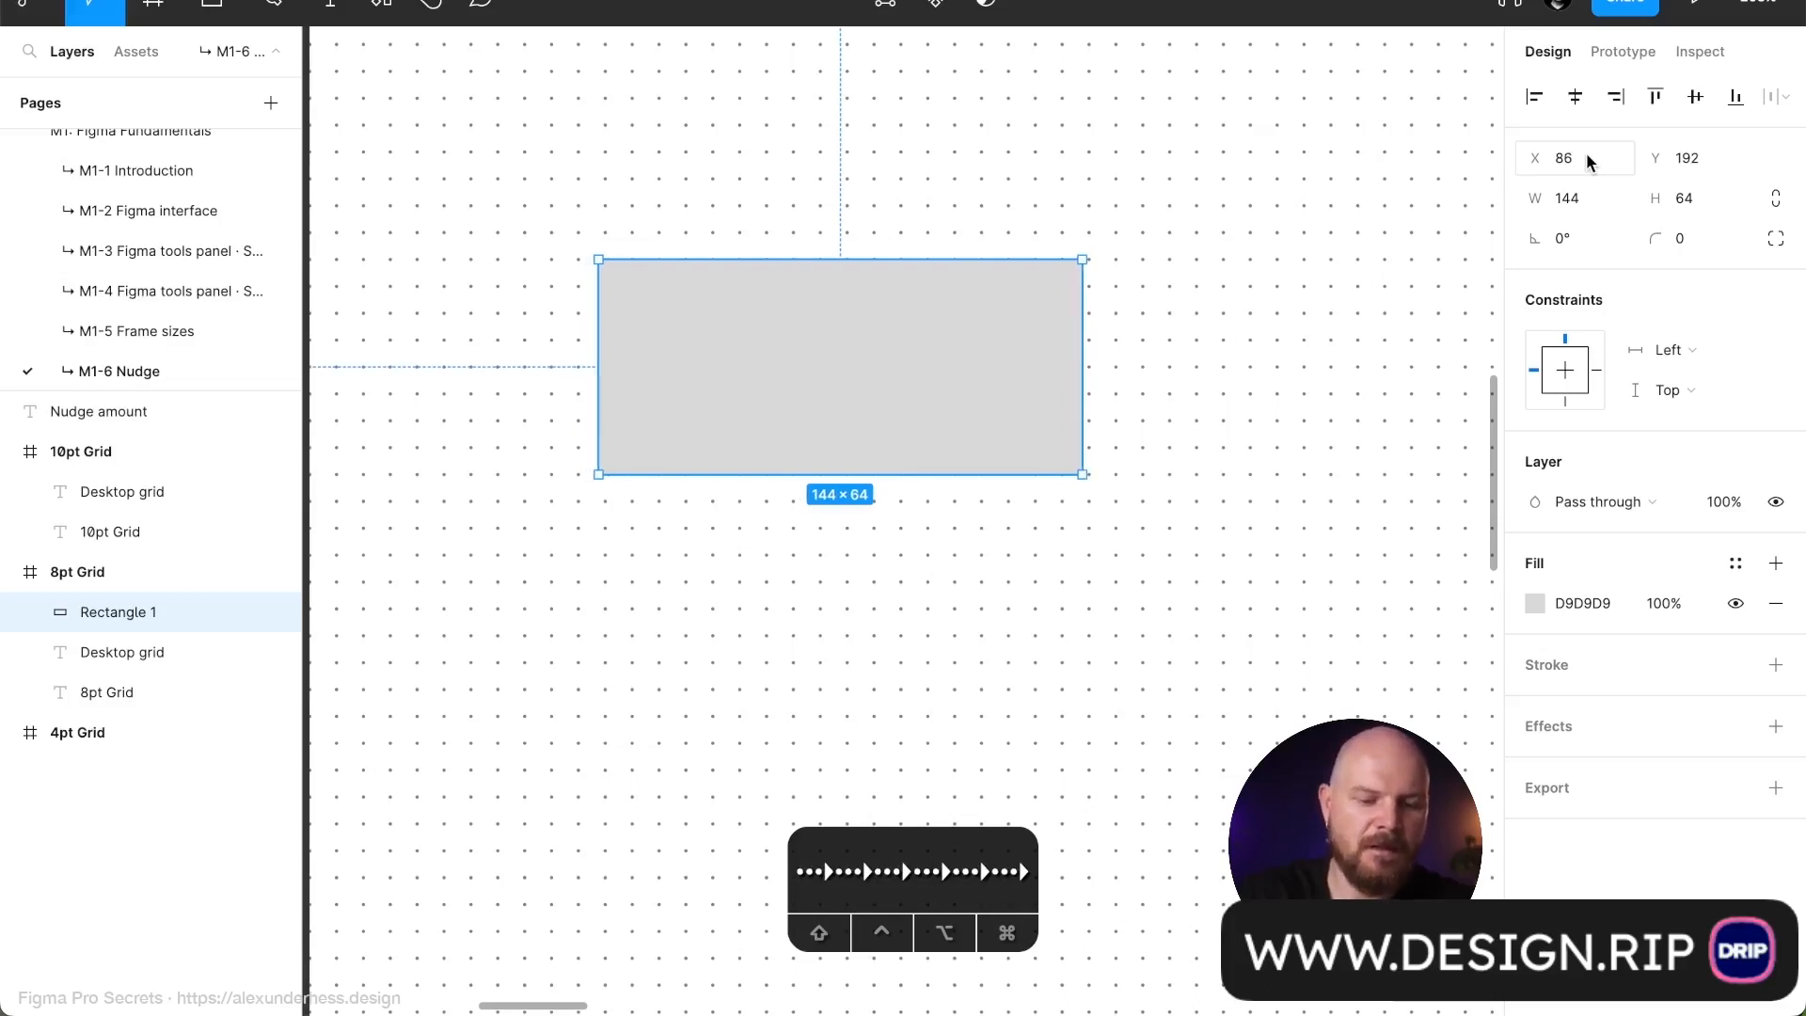
{"action": "key", "text": "Right"}
{"action": "key", "text": "Right"}
{"action": "key", "text": "Right"}
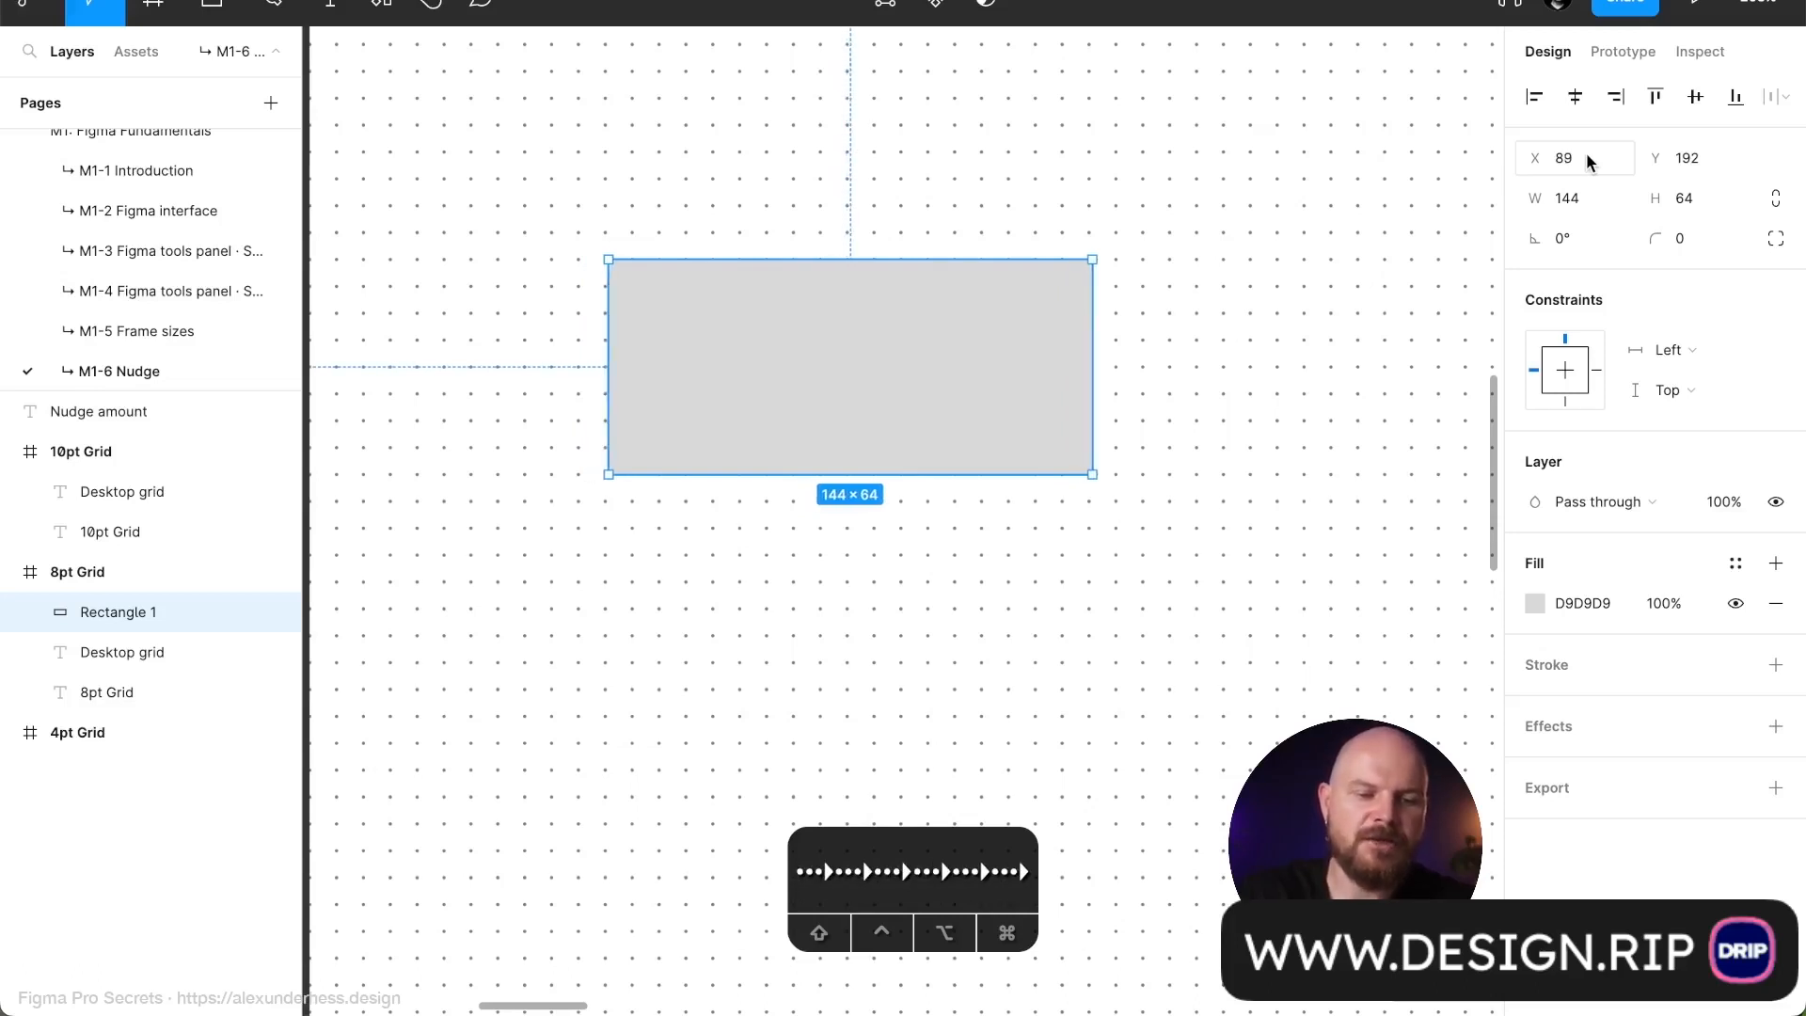
{"action": "key", "text": "Right"}
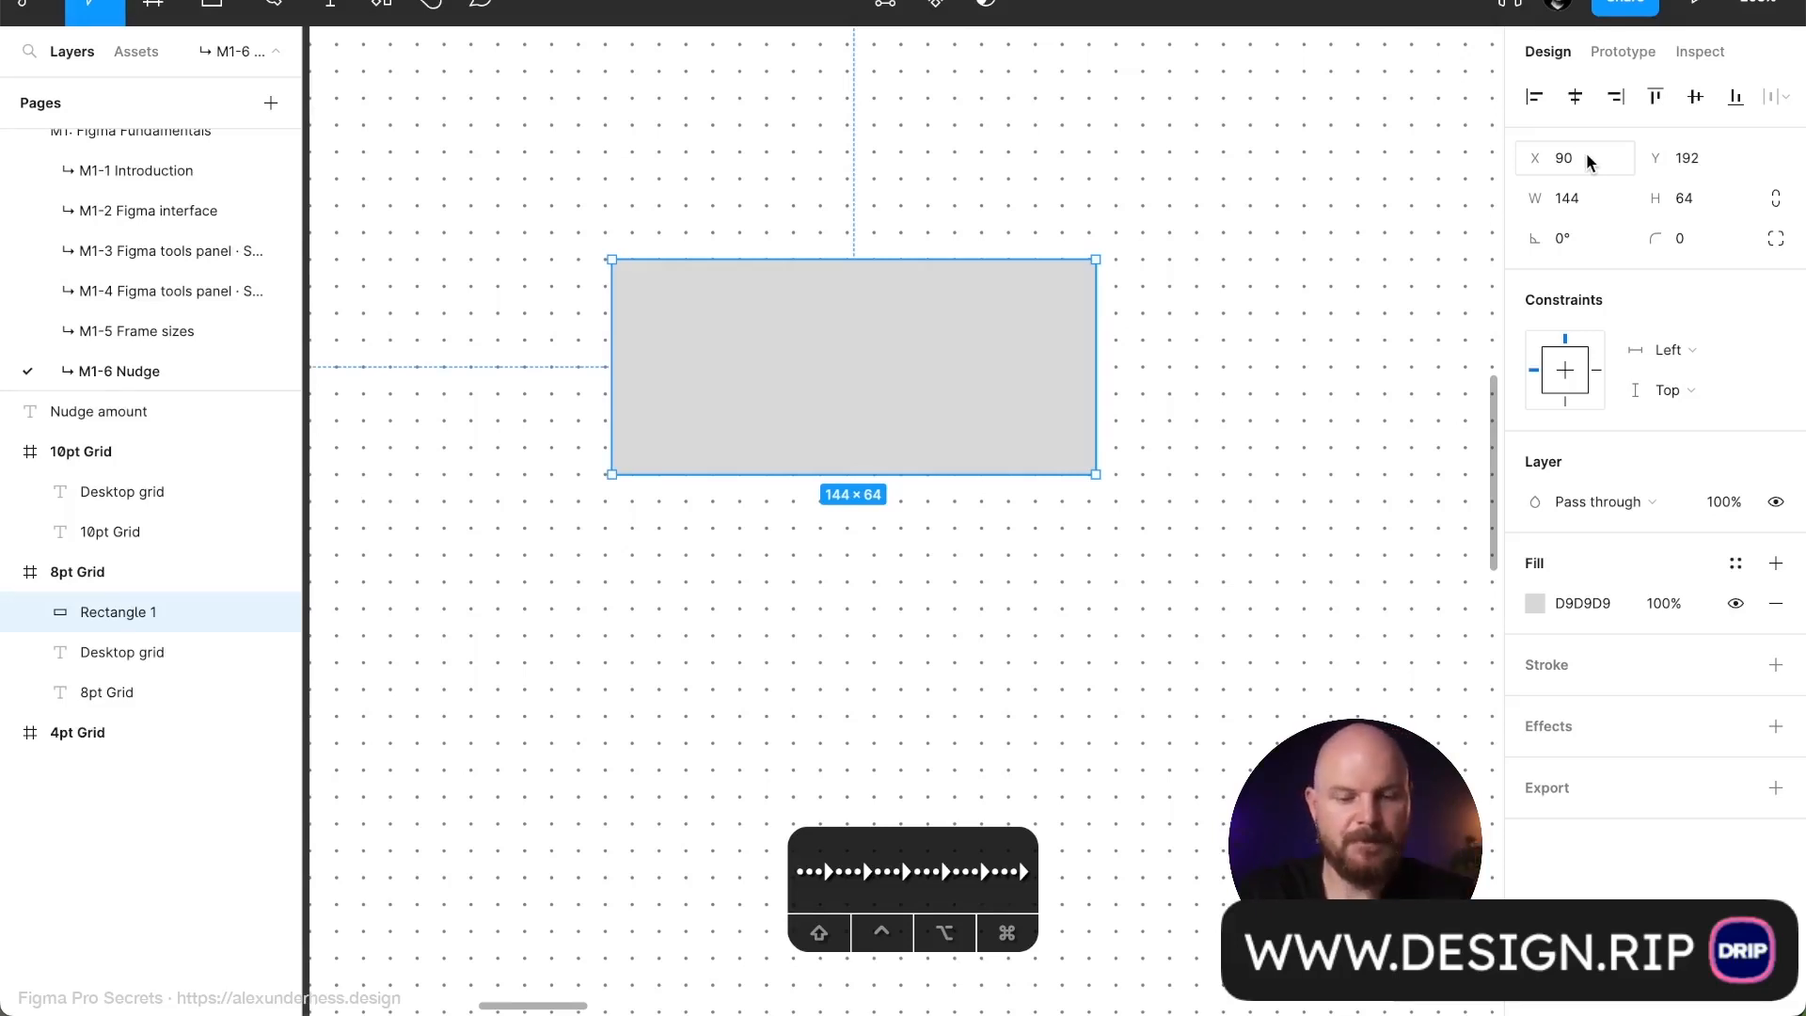
Move the rectangle right with five big 10 px nudges to X 140
{"action": "key", "text": "shift"}
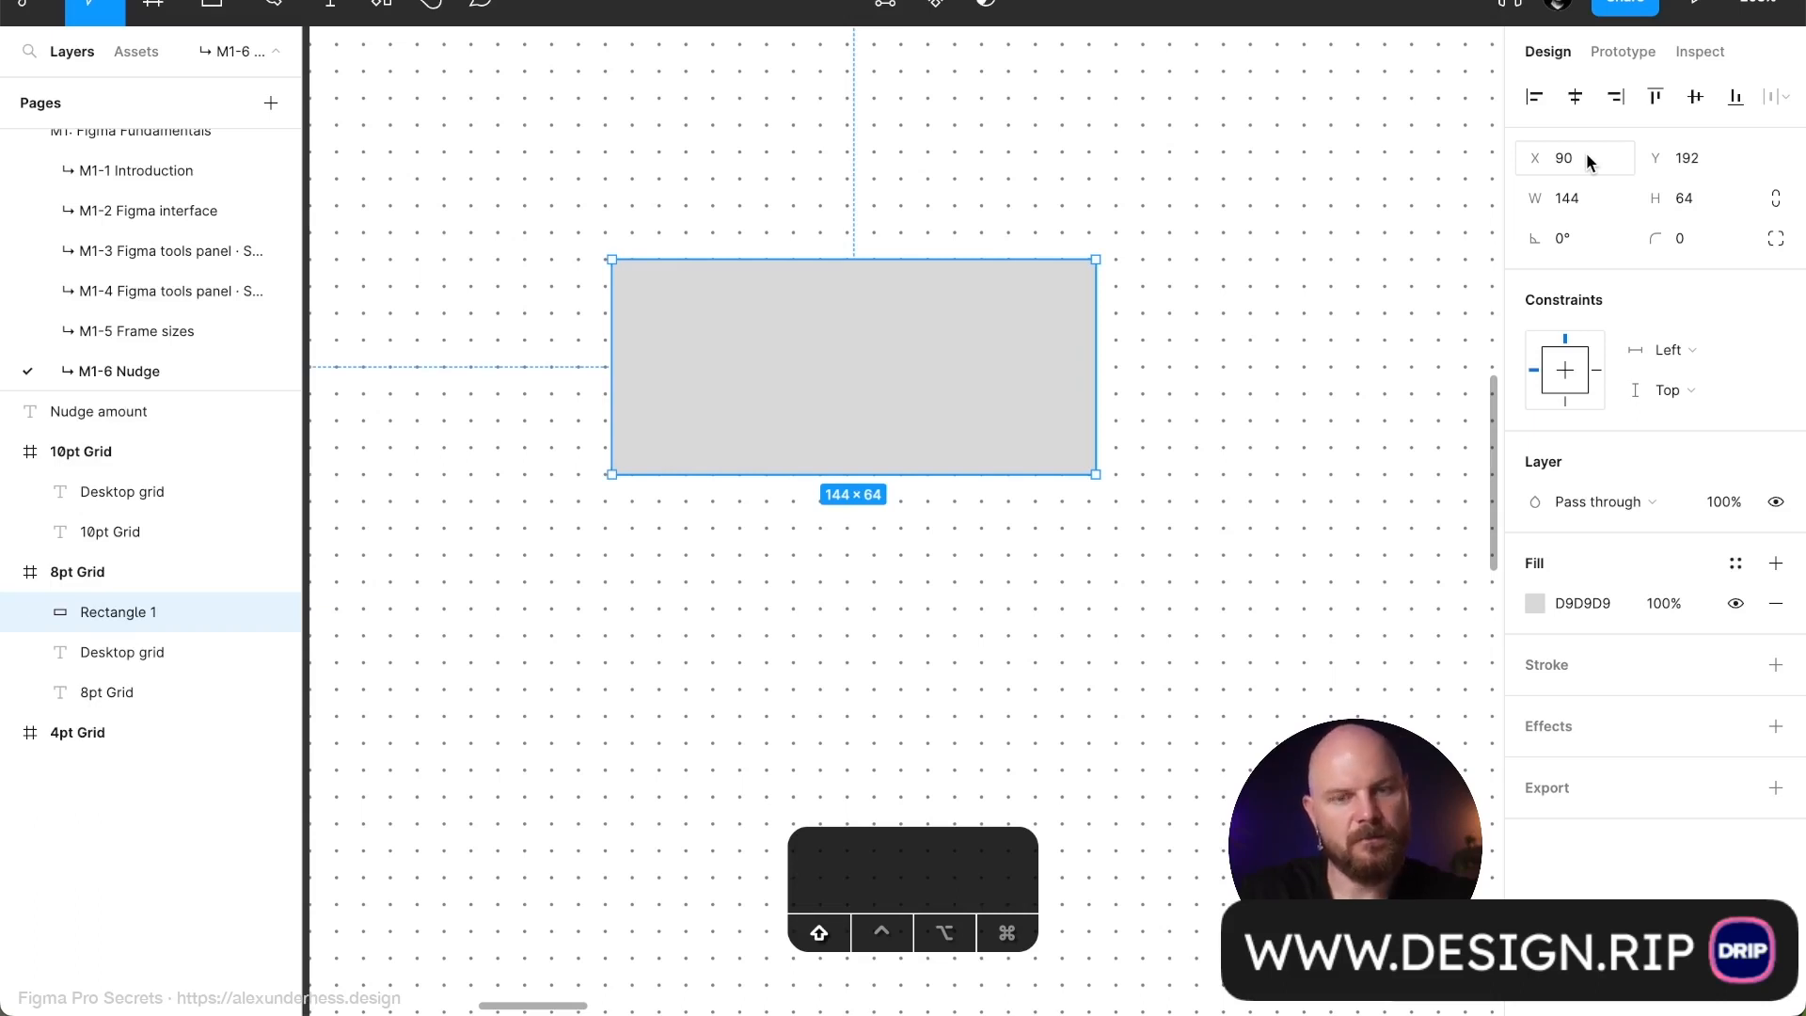
{"action": "key", "text": "shift+Right"}
{"action": "key", "text": "shift+Right"}
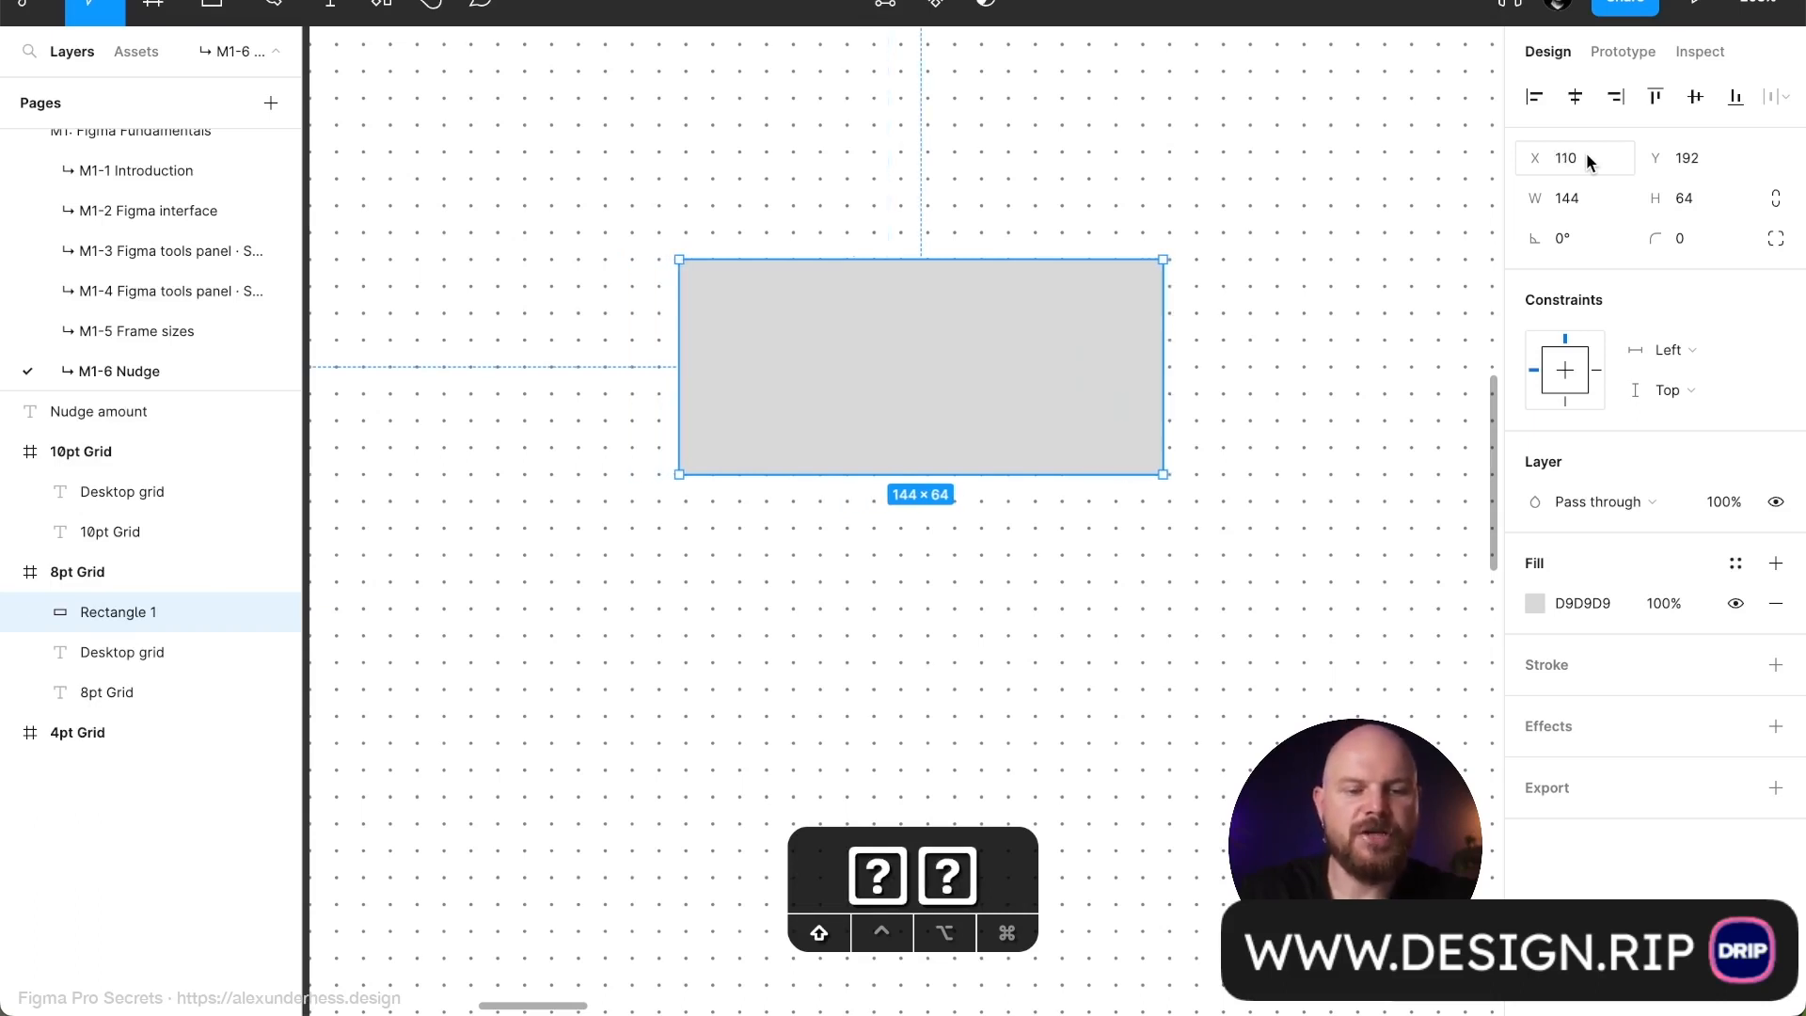
{"action": "key", "text": "shift+Right"}
{"action": "key", "text": "shift+Right"}
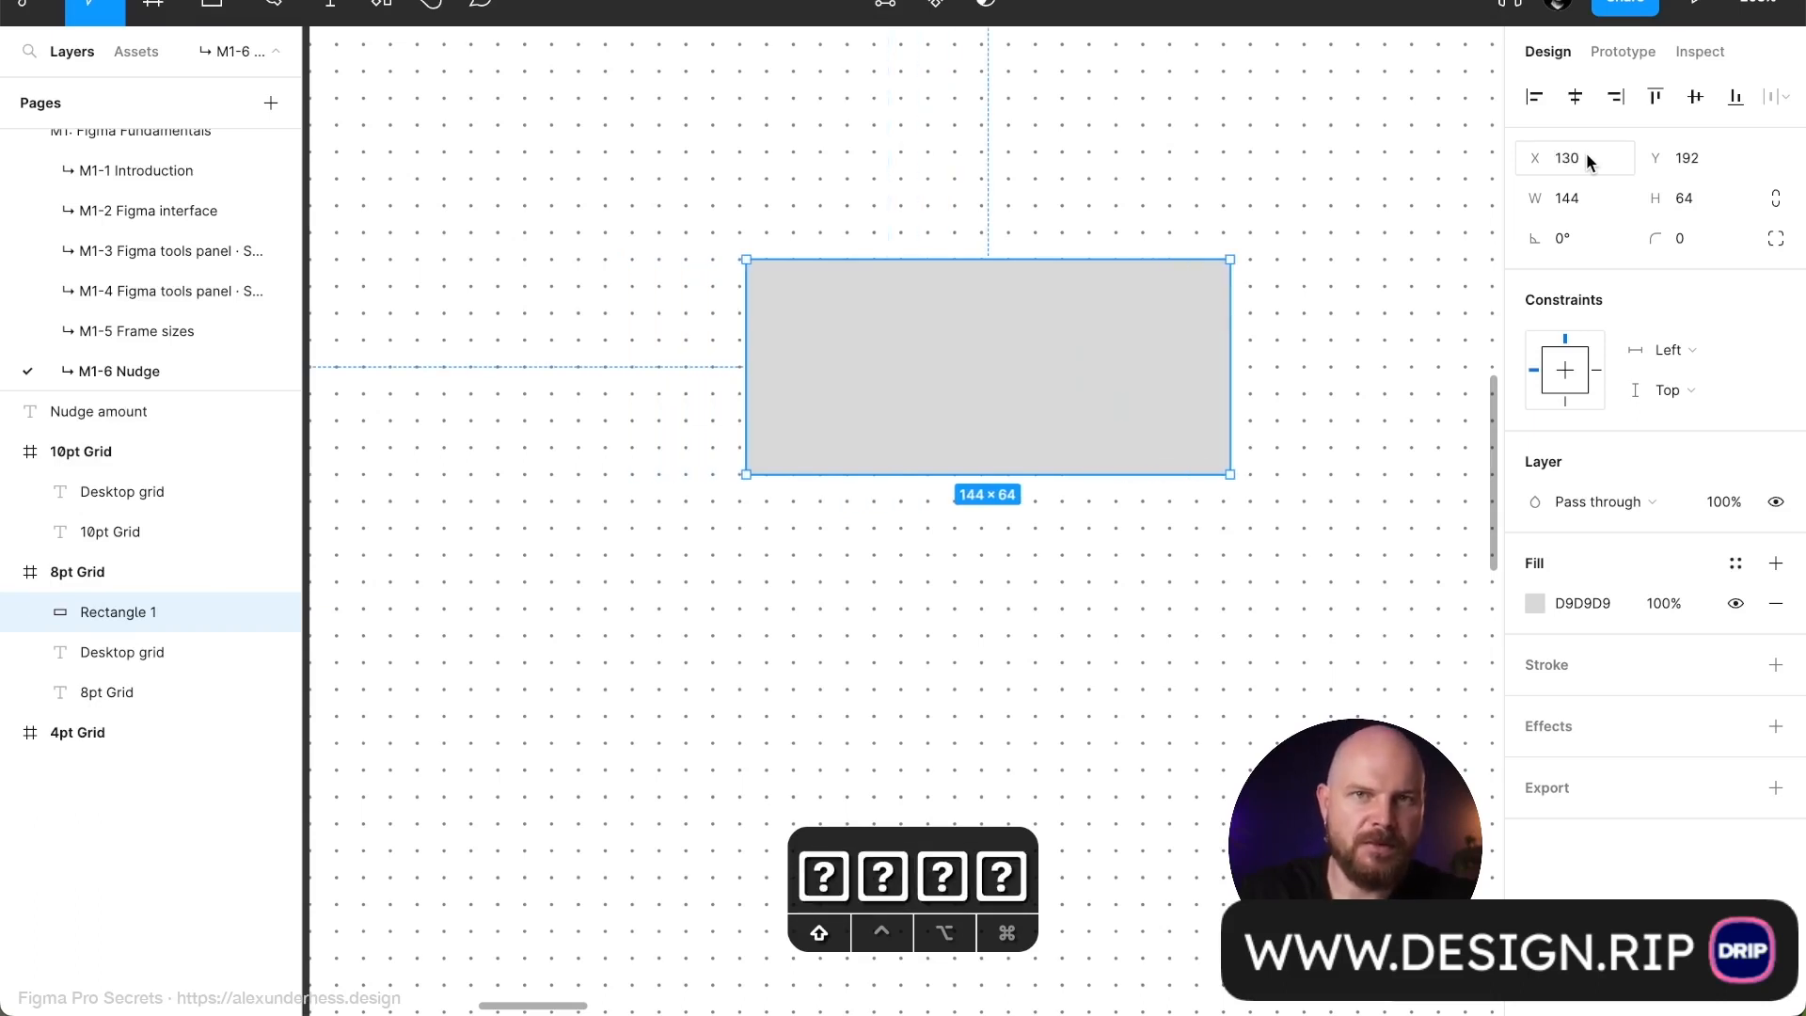
{"action": "key", "text": "shift+Right"}
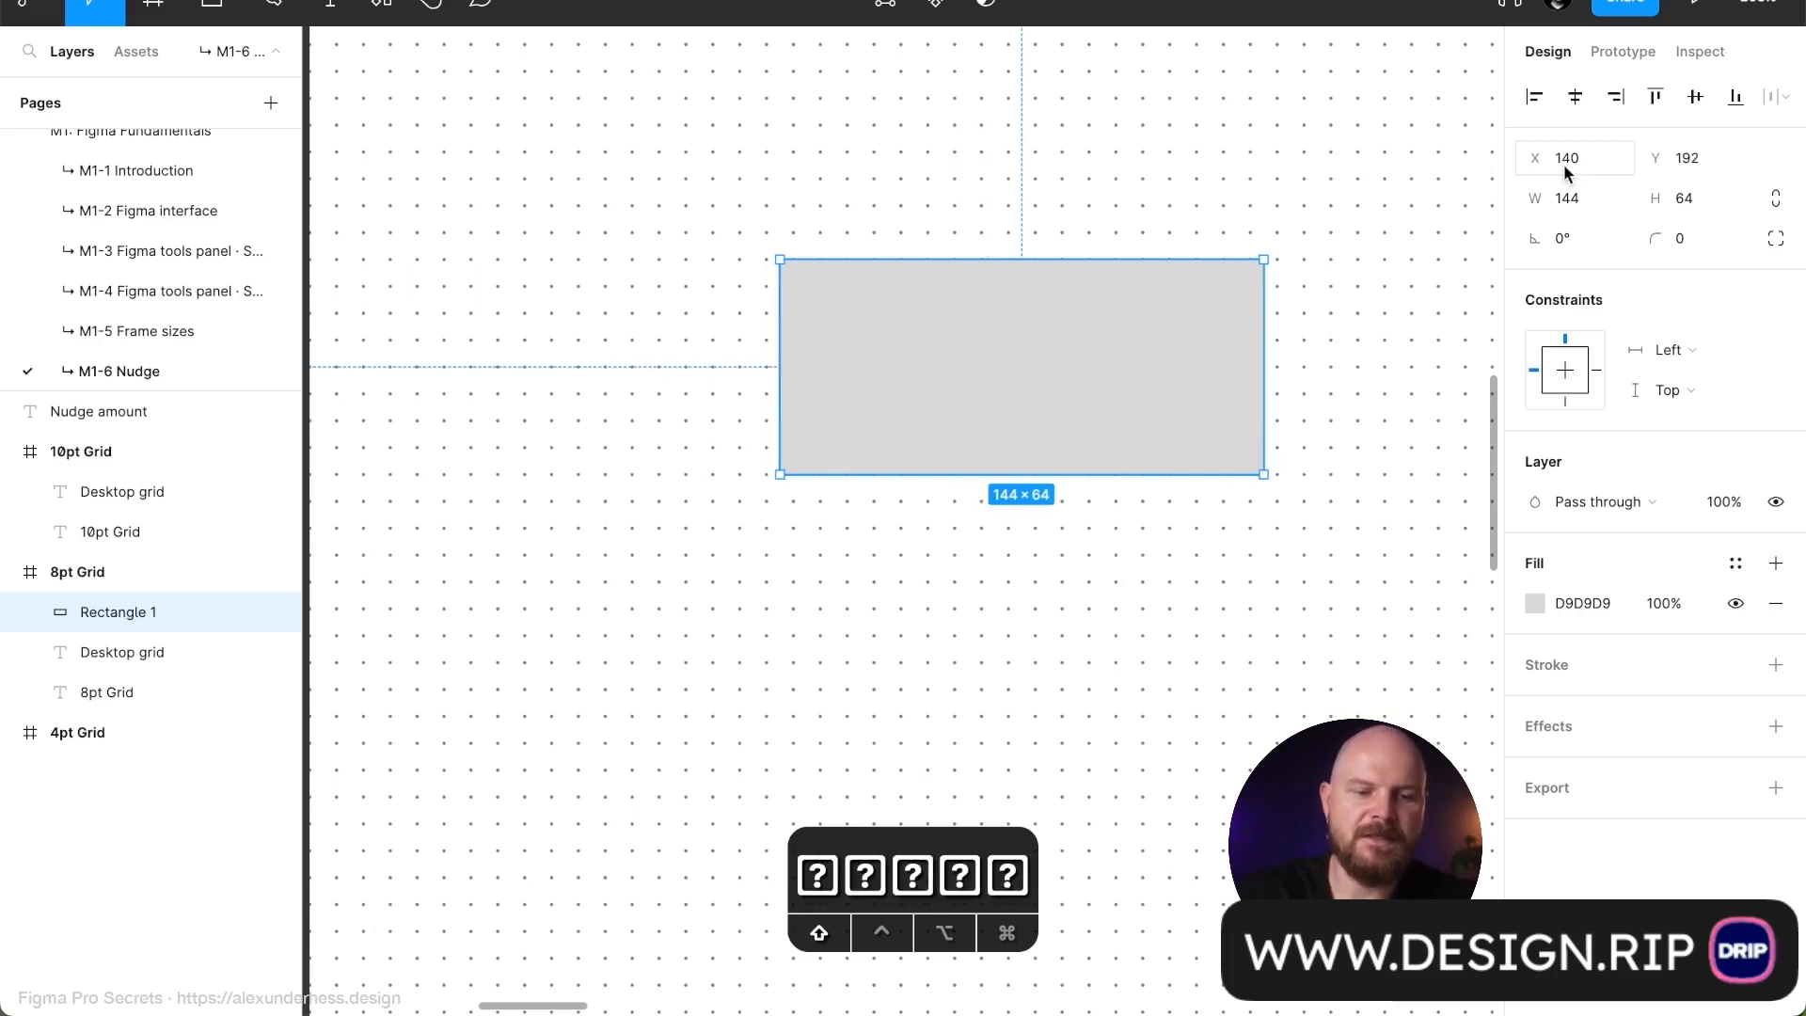
Try big 10 px nudges on the rectangle in all four directions, ending back at X 140, Y 192
{"action": "key", "text": "shift+Down"}
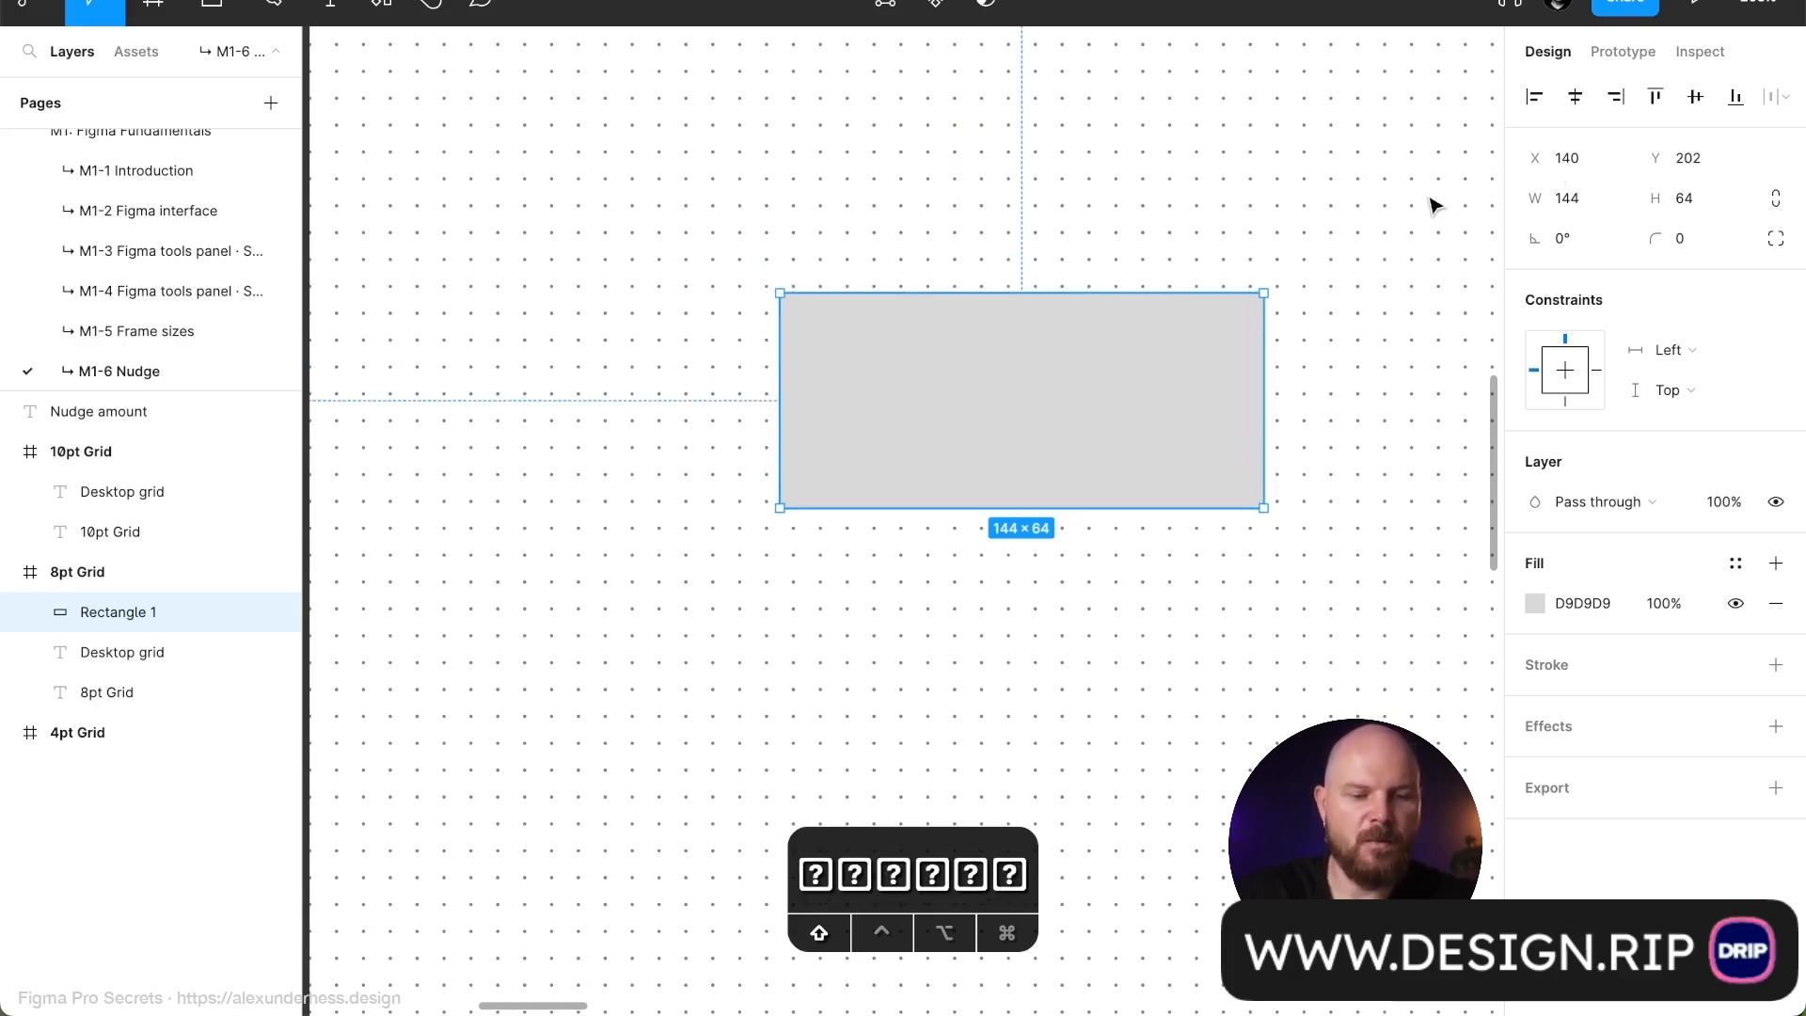
{"action": "key", "text": "shift+Up"}
{"action": "key", "text": "shift+Left"}
{"action": "key", "text": "shift+Left"}
{"action": "key", "text": "shift+Left"}
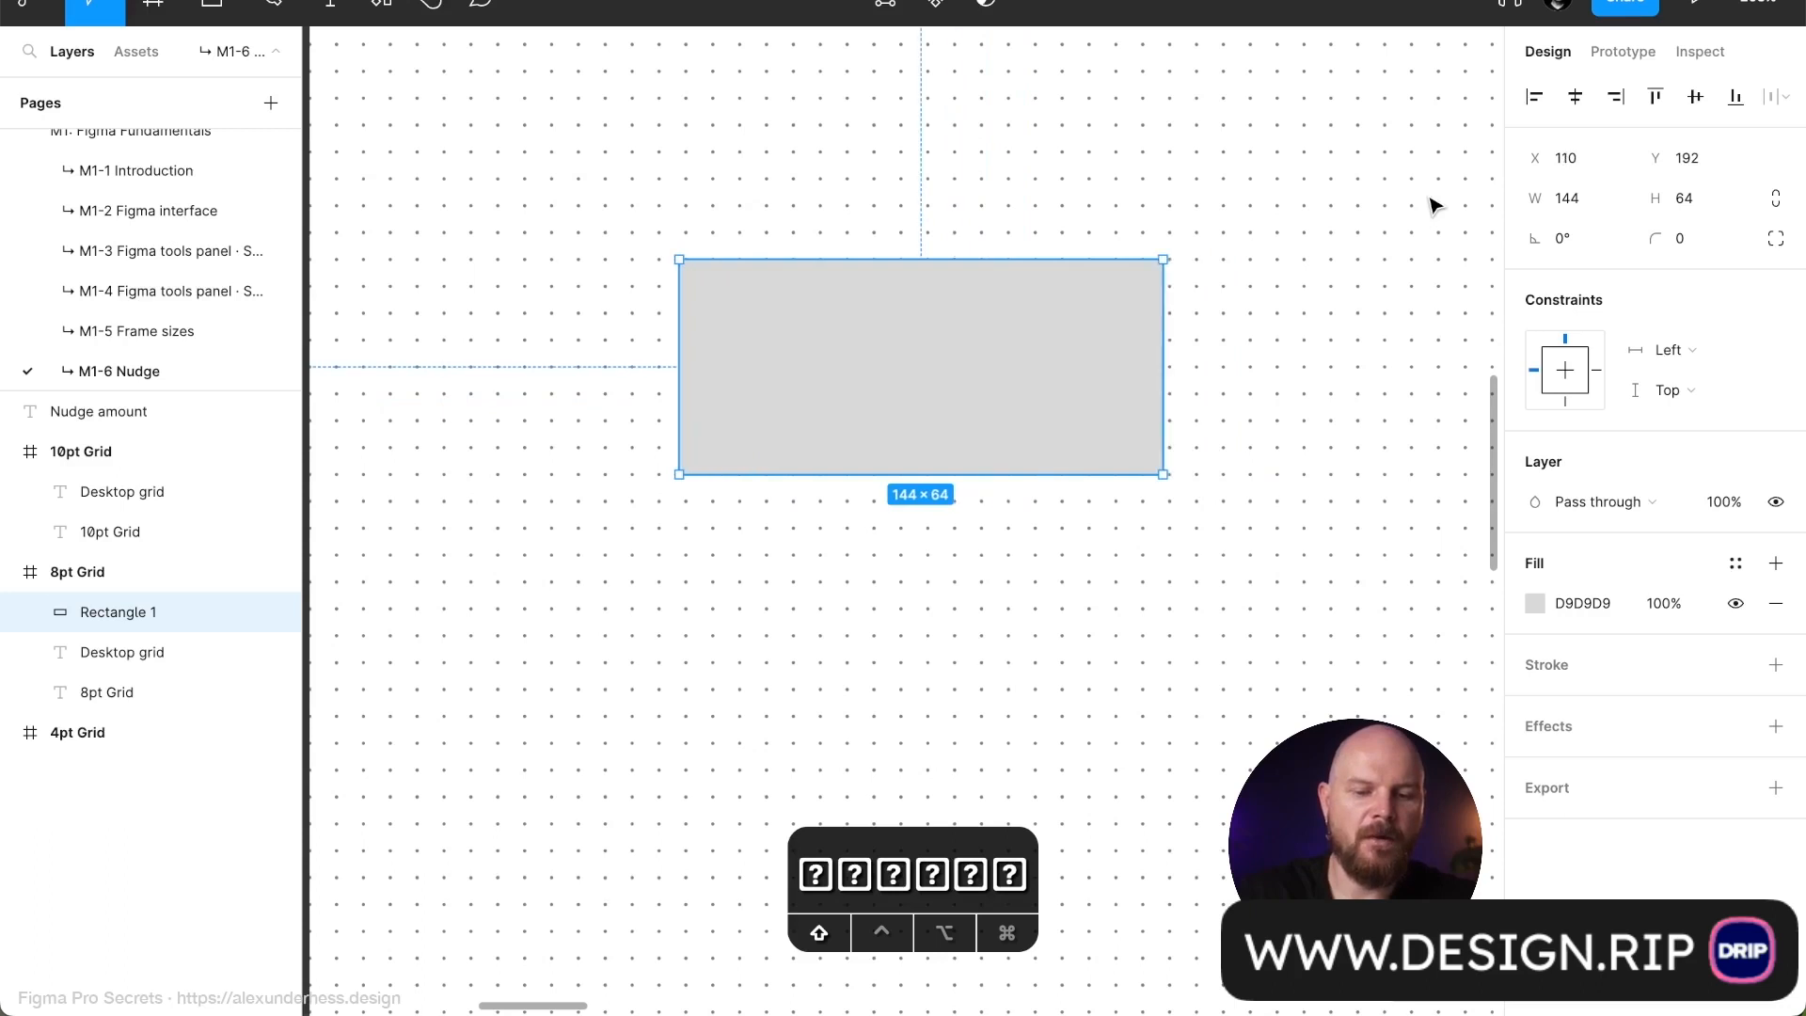
{"action": "key", "text": "shift+Down"}
{"action": "key", "text": "shift+Down"}
{"action": "key", "text": "shift+Up"}
{"action": "key", "text": "shift+Up"}
{"action": "key", "text": "shift+Right"}
{"action": "key", "text": "shift+Right"}
{"action": "key", "text": "shift+Right"}
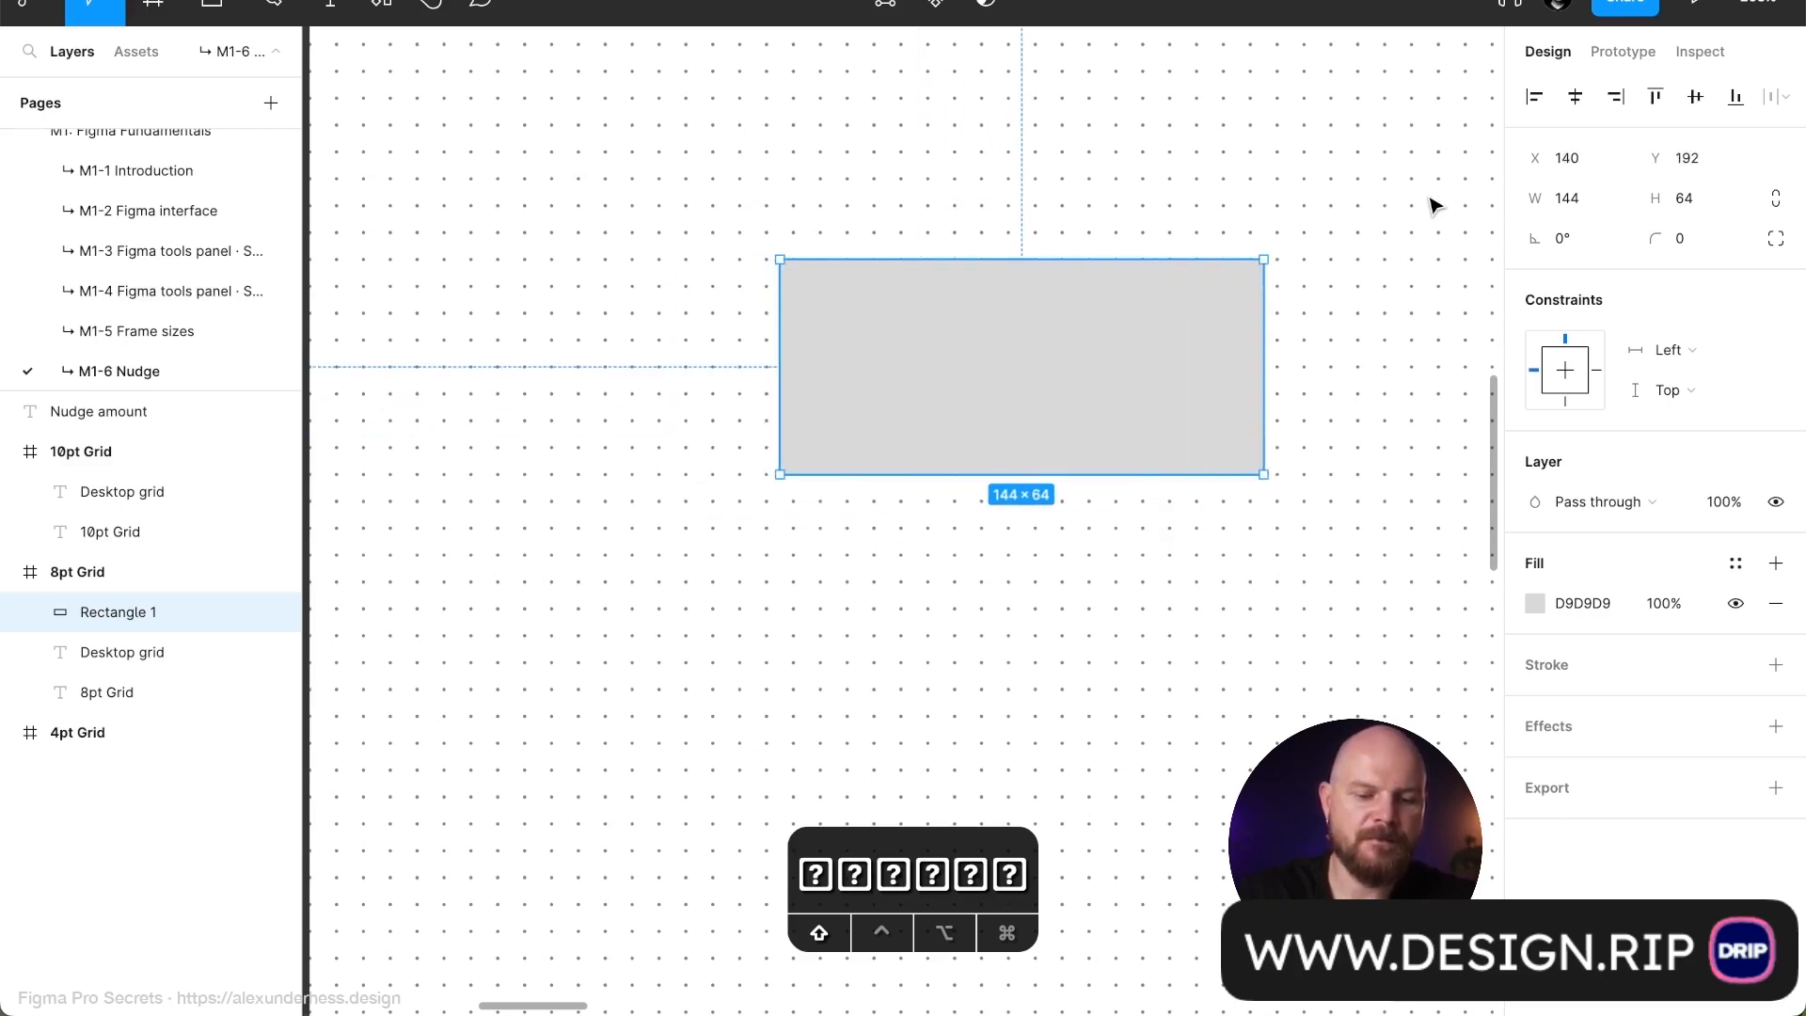
Move the rectangle back left with big nudges so it sits at X 110
{"action": "key", "text": "shift+Left"}
{"action": "key", "text": "shift+Left"}
{"action": "key", "text": "shift+Left"}
{"action": "key", "text": "shift+Left"}
{"action": "key", "text": "shift+Right"}
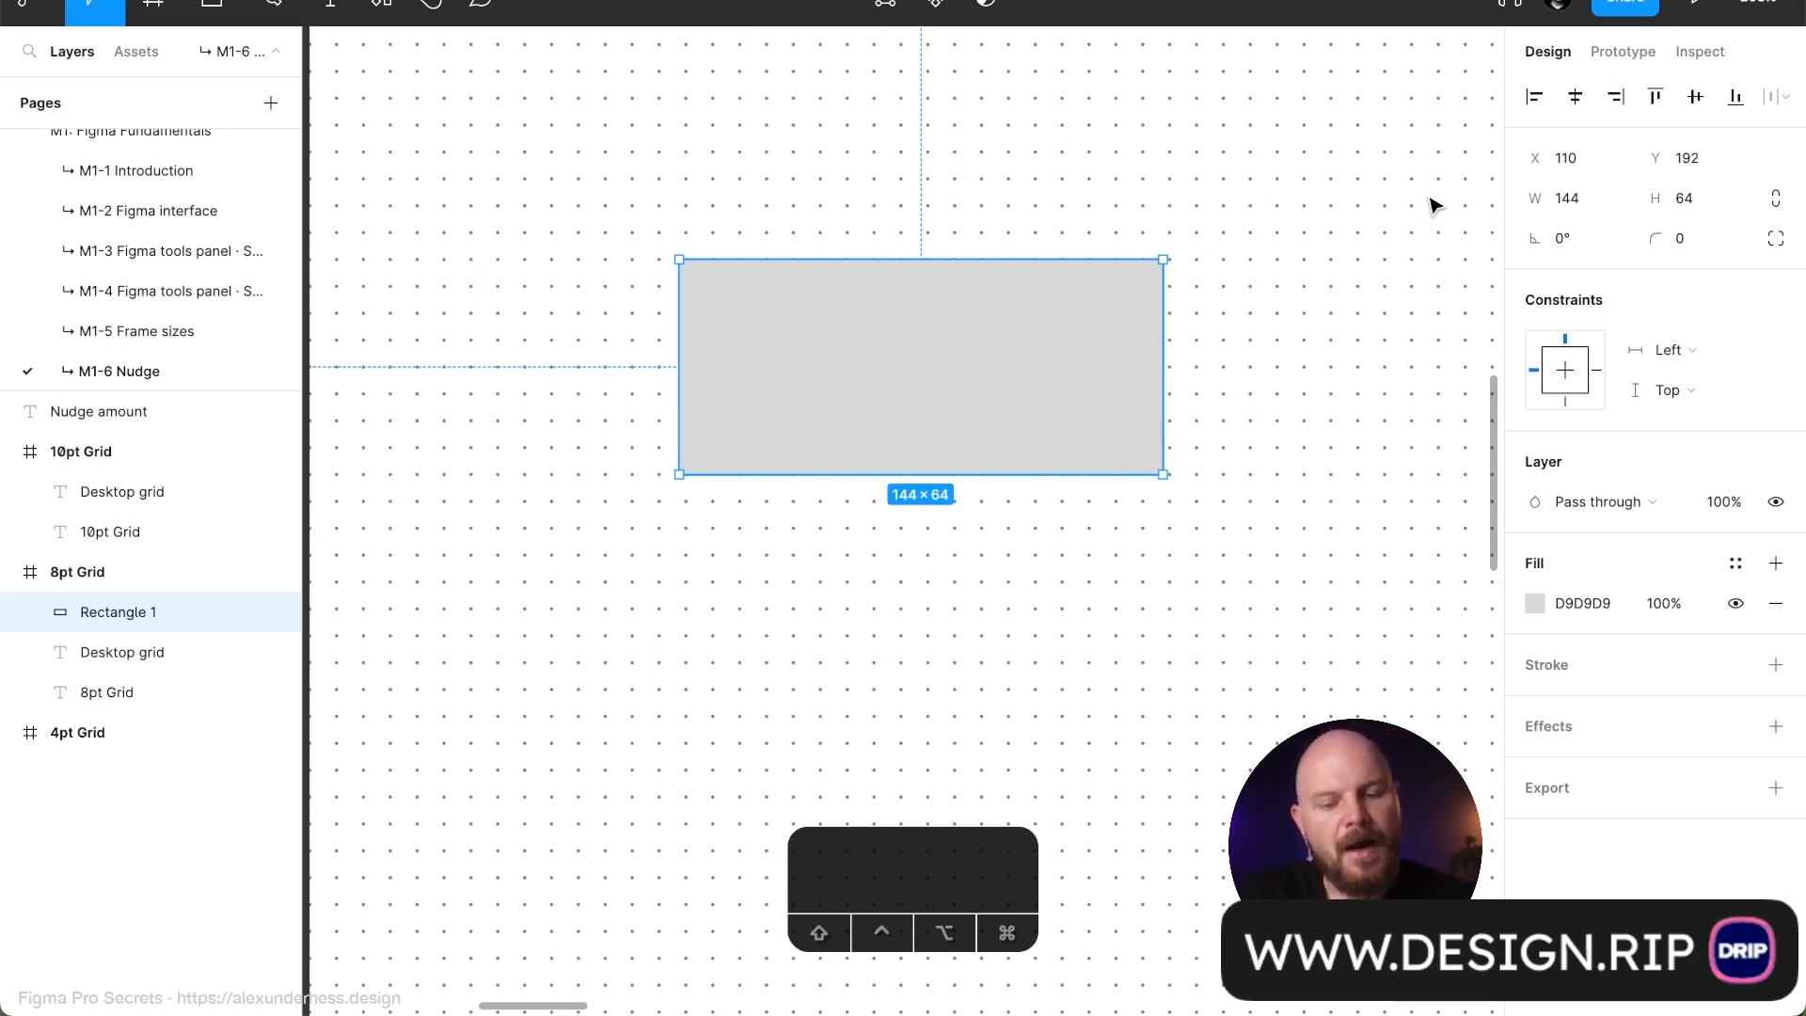
Shift the rectangle to X 118 with one big nudge right and two small nudges left
{"action": "scroll", "coordinate": [1433, 205], "scroll_direction": "down", "scroll_amount": 5}
{"action": "scroll", "coordinate": [1430, 201], "scroll_direction": "up", "scroll_amount": 2}
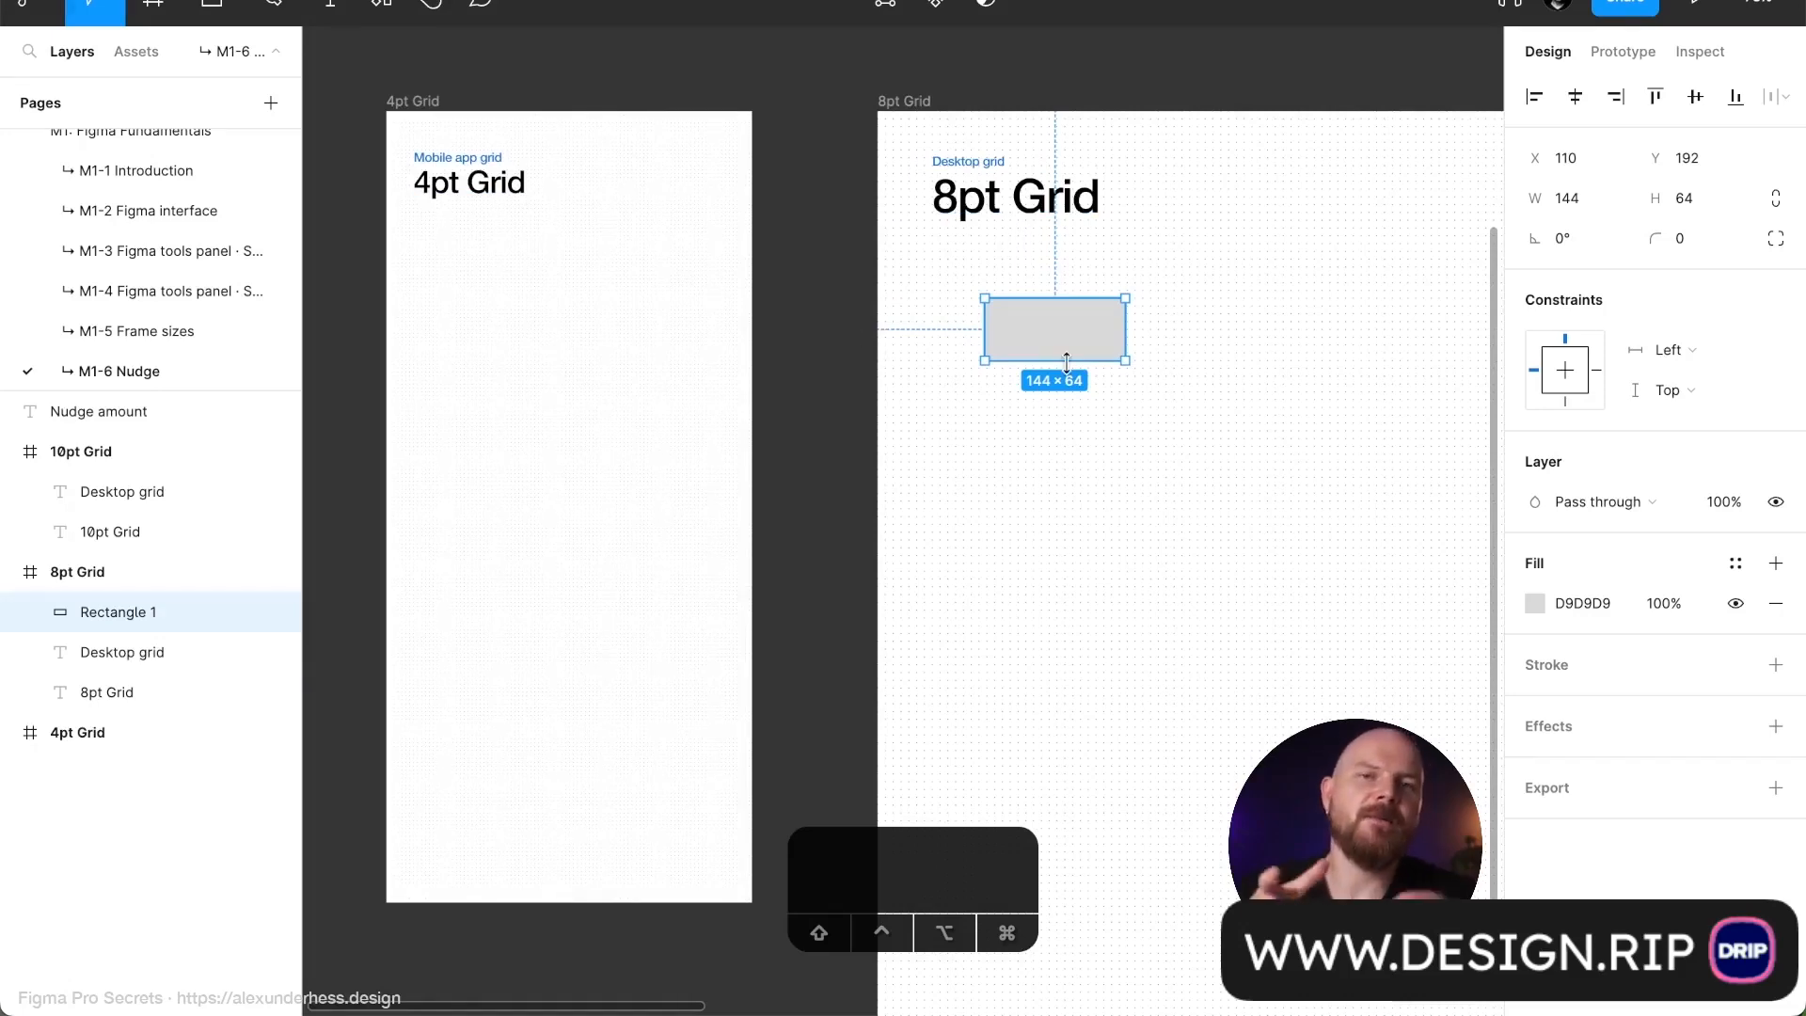
{"action": "key", "text": "shift+Right"}
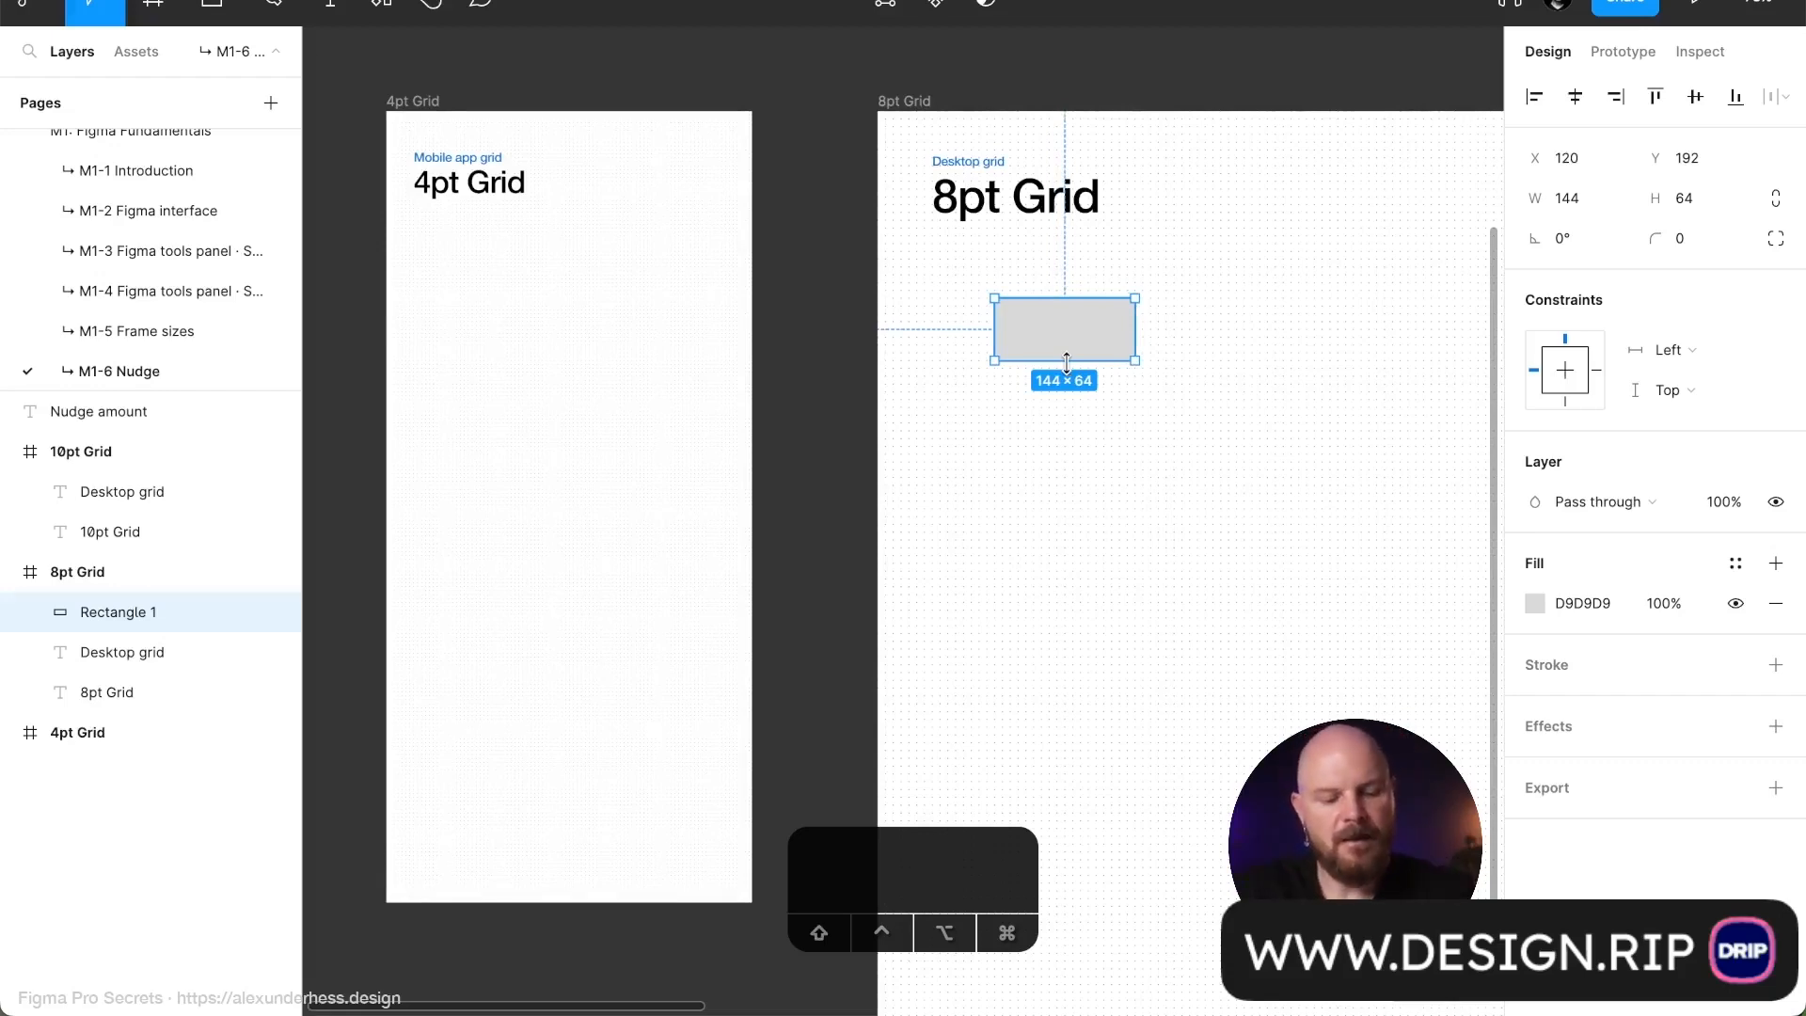
{"action": "key", "text": "Left"}
{"action": "key", "text": "Left"}
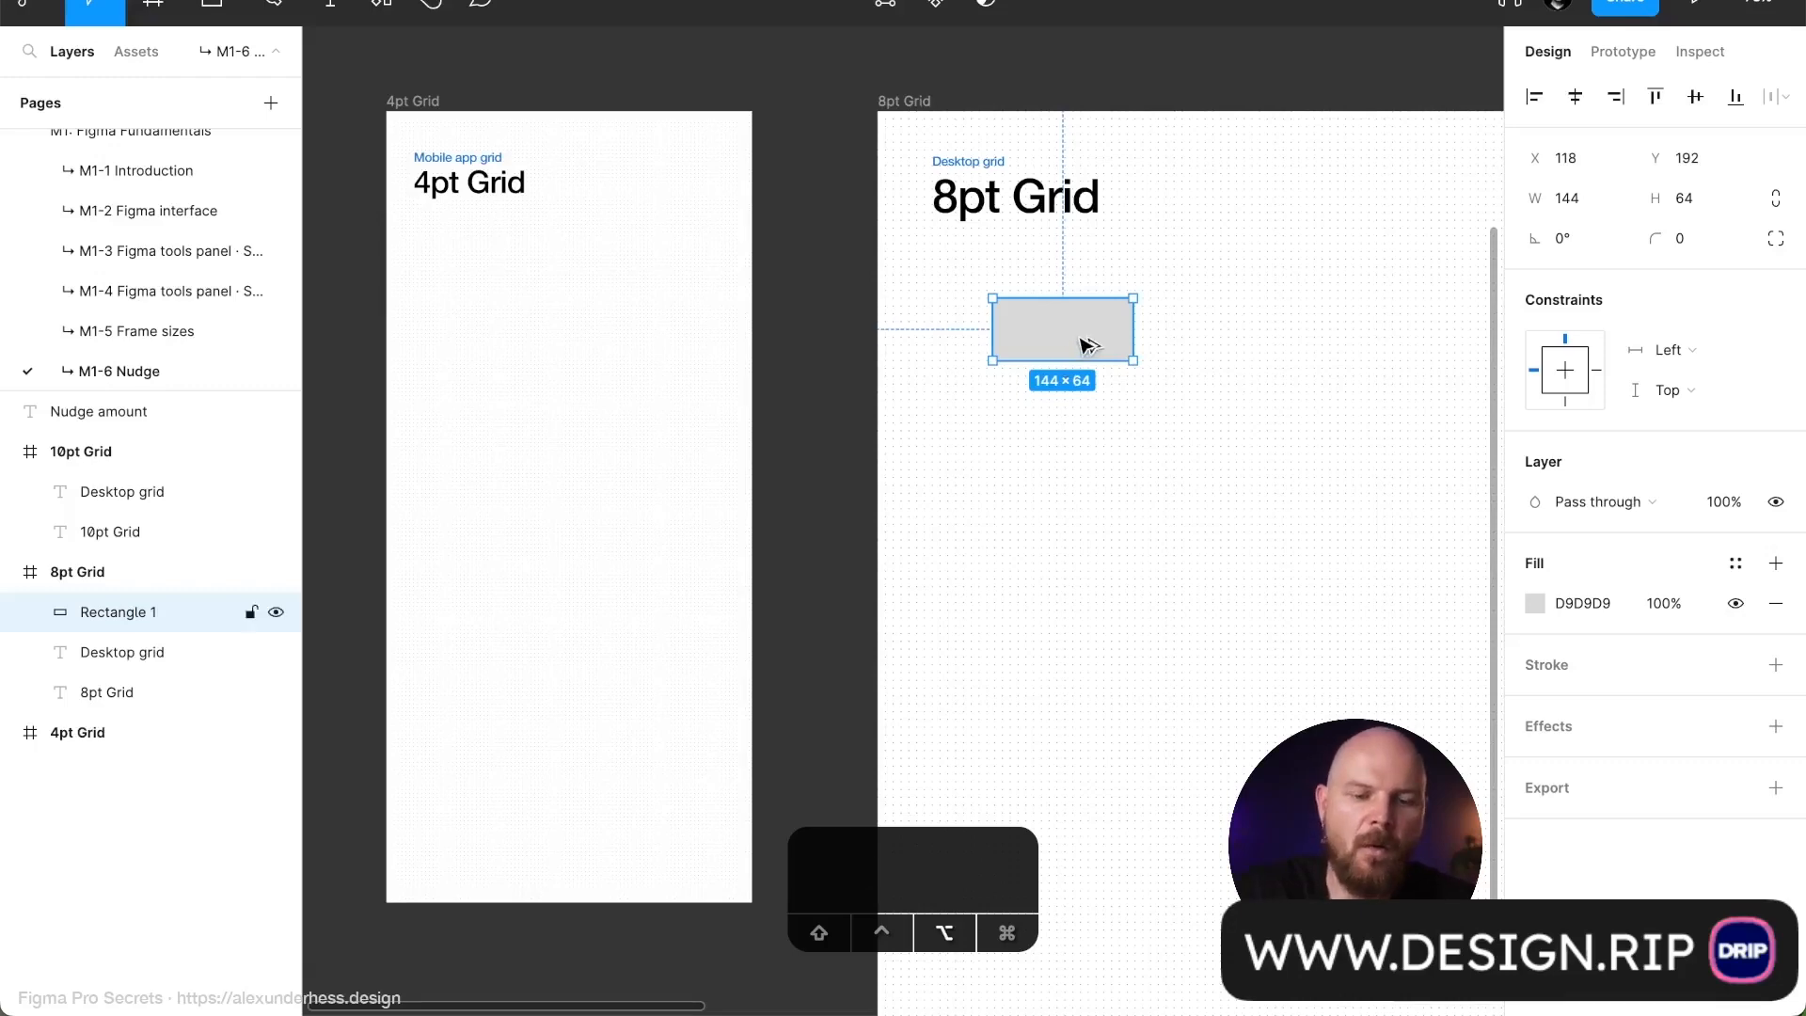
Duplicate the rectangle into the 4pt Grid frame at X 28, Y 148, and nudge the copy right in small steps to X 32
{"action": "left_click_drag", "start_coordinate": [1081, 343], "coordinate": [508, 301]}
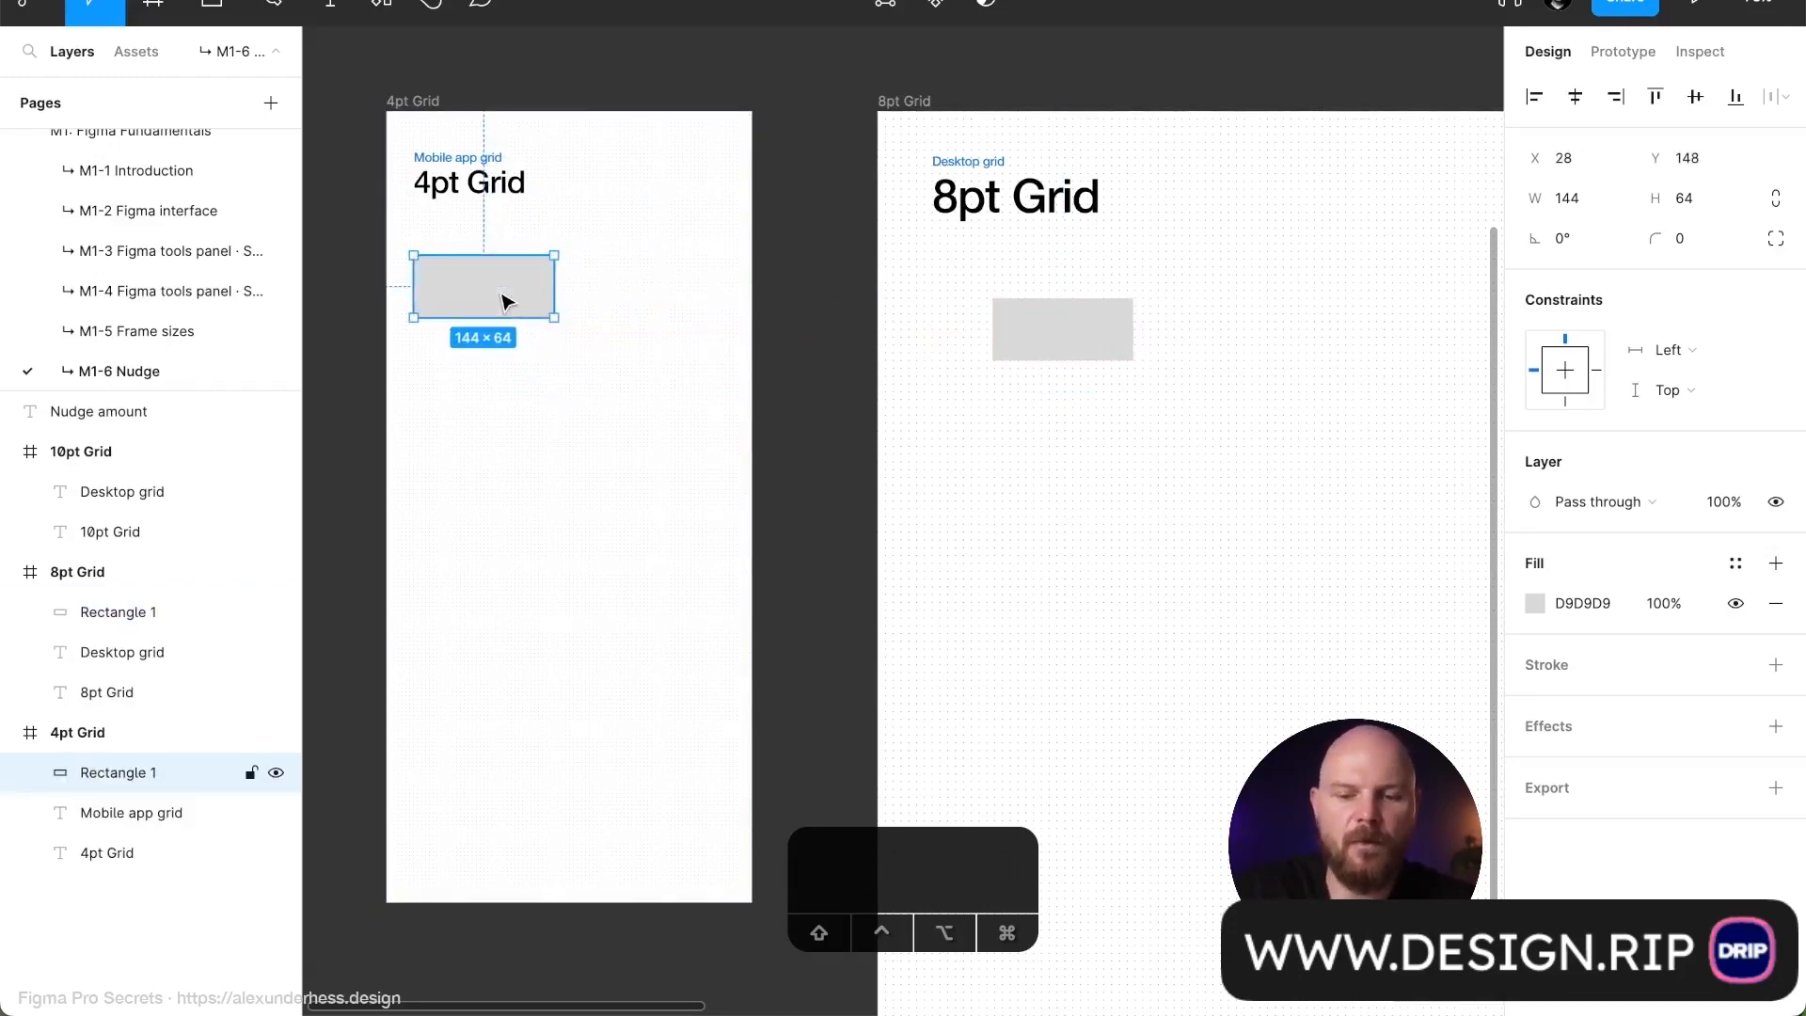
{"action": "key", "text": "shift"}
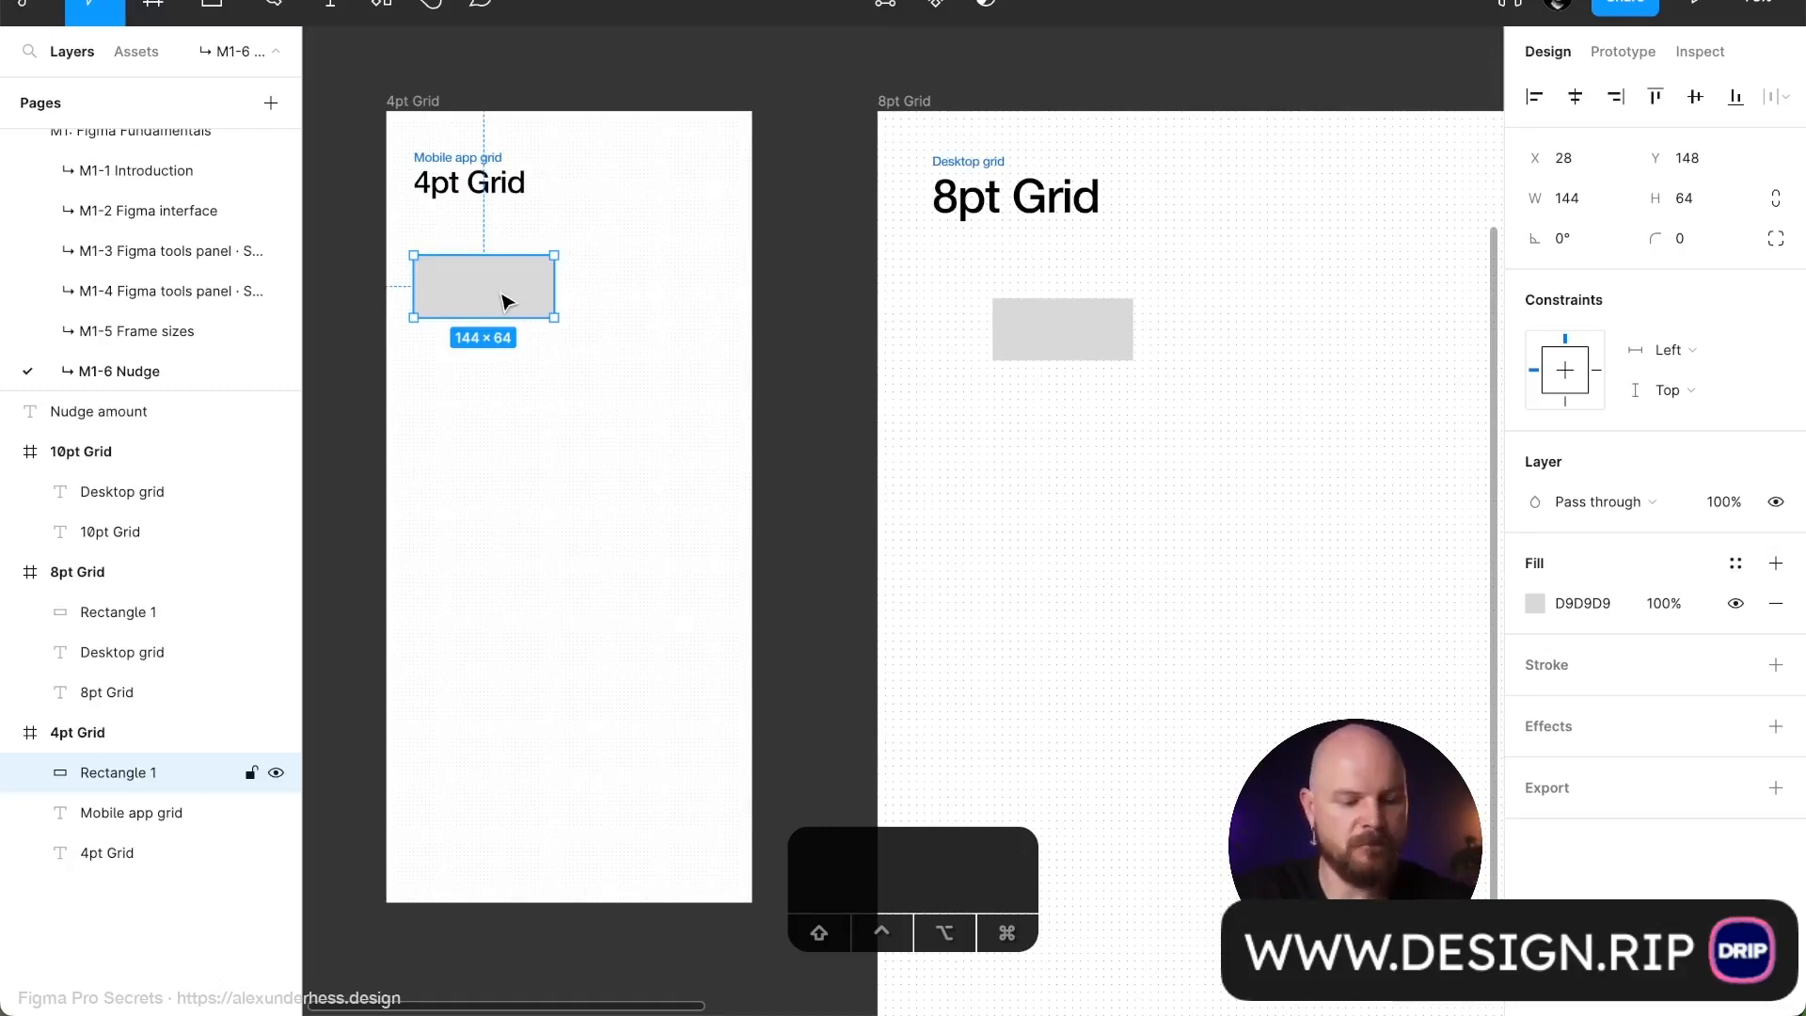
{"action": "key", "text": "Right"}
{"action": "key", "text": "Right"}
{"action": "key", "text": "Right"}
{"action": "key", "text": "Right"}
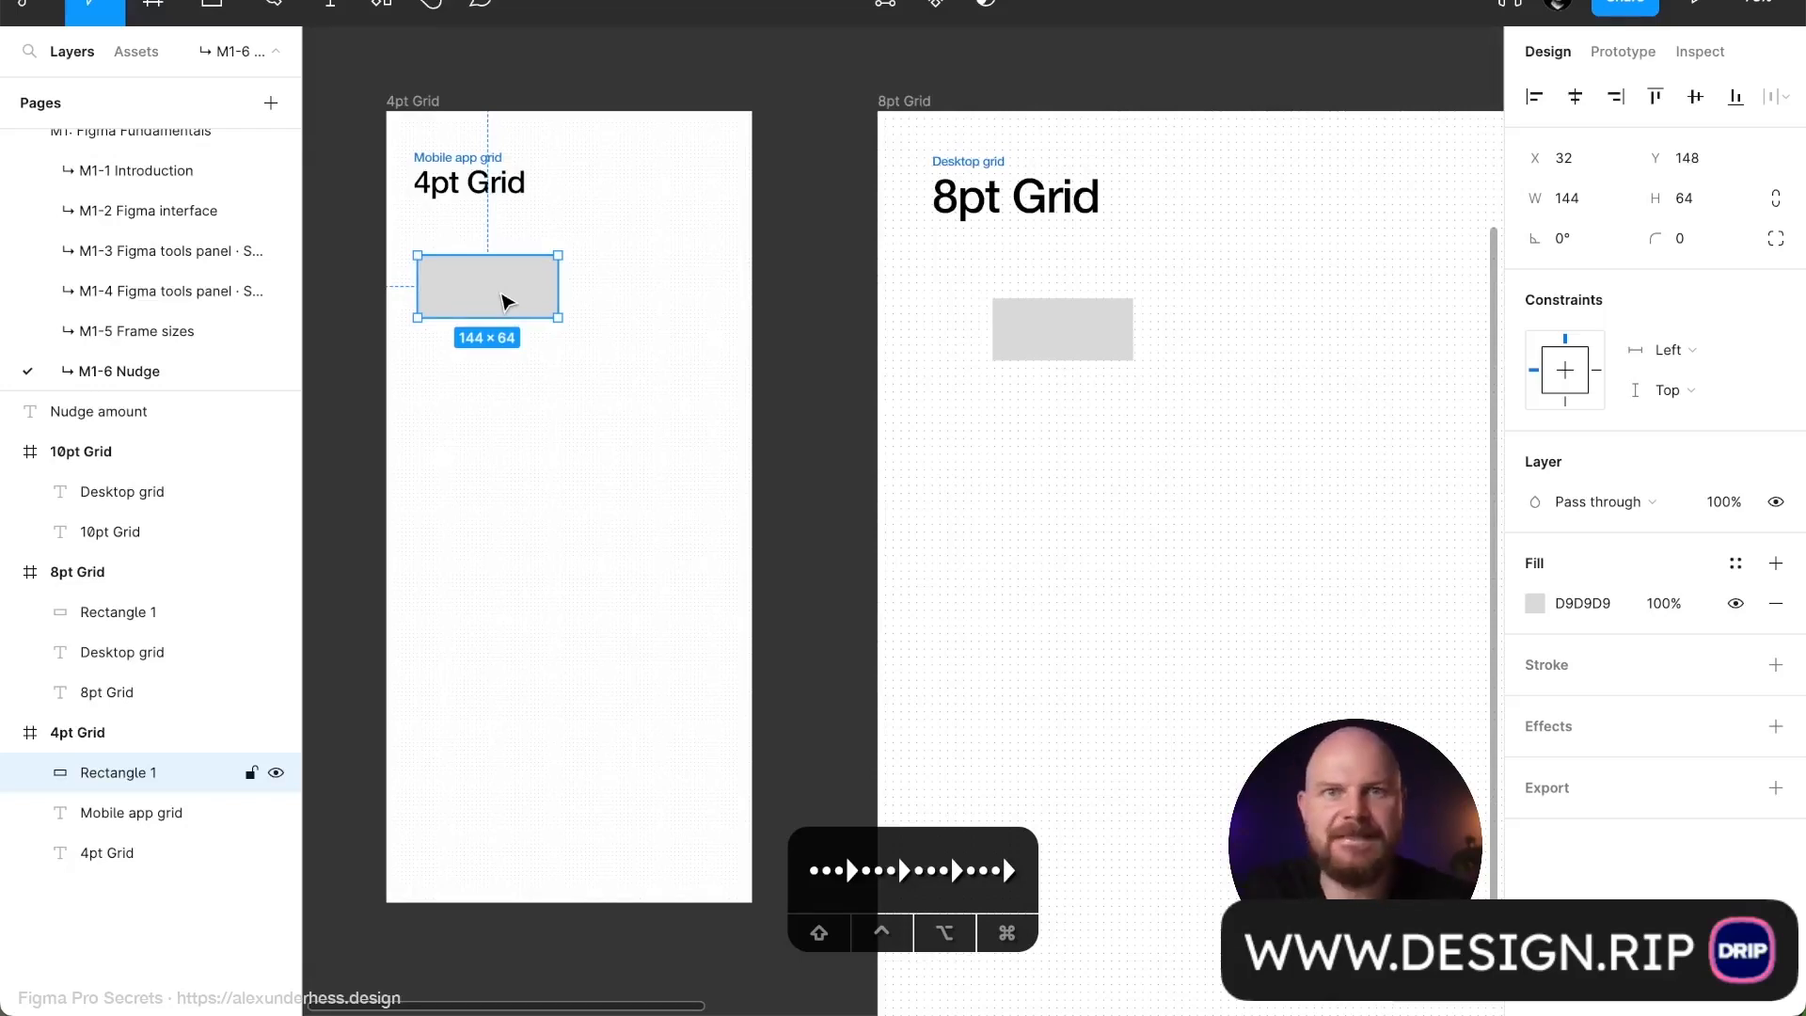
Nudge the copy to X 48 with two big nudges right and four small ones left, and move it under the 4pt Grid title at X 28, Y 124
{"action": "key", "text": "shift"}
{"action": "key", "text": "shift+Right"}
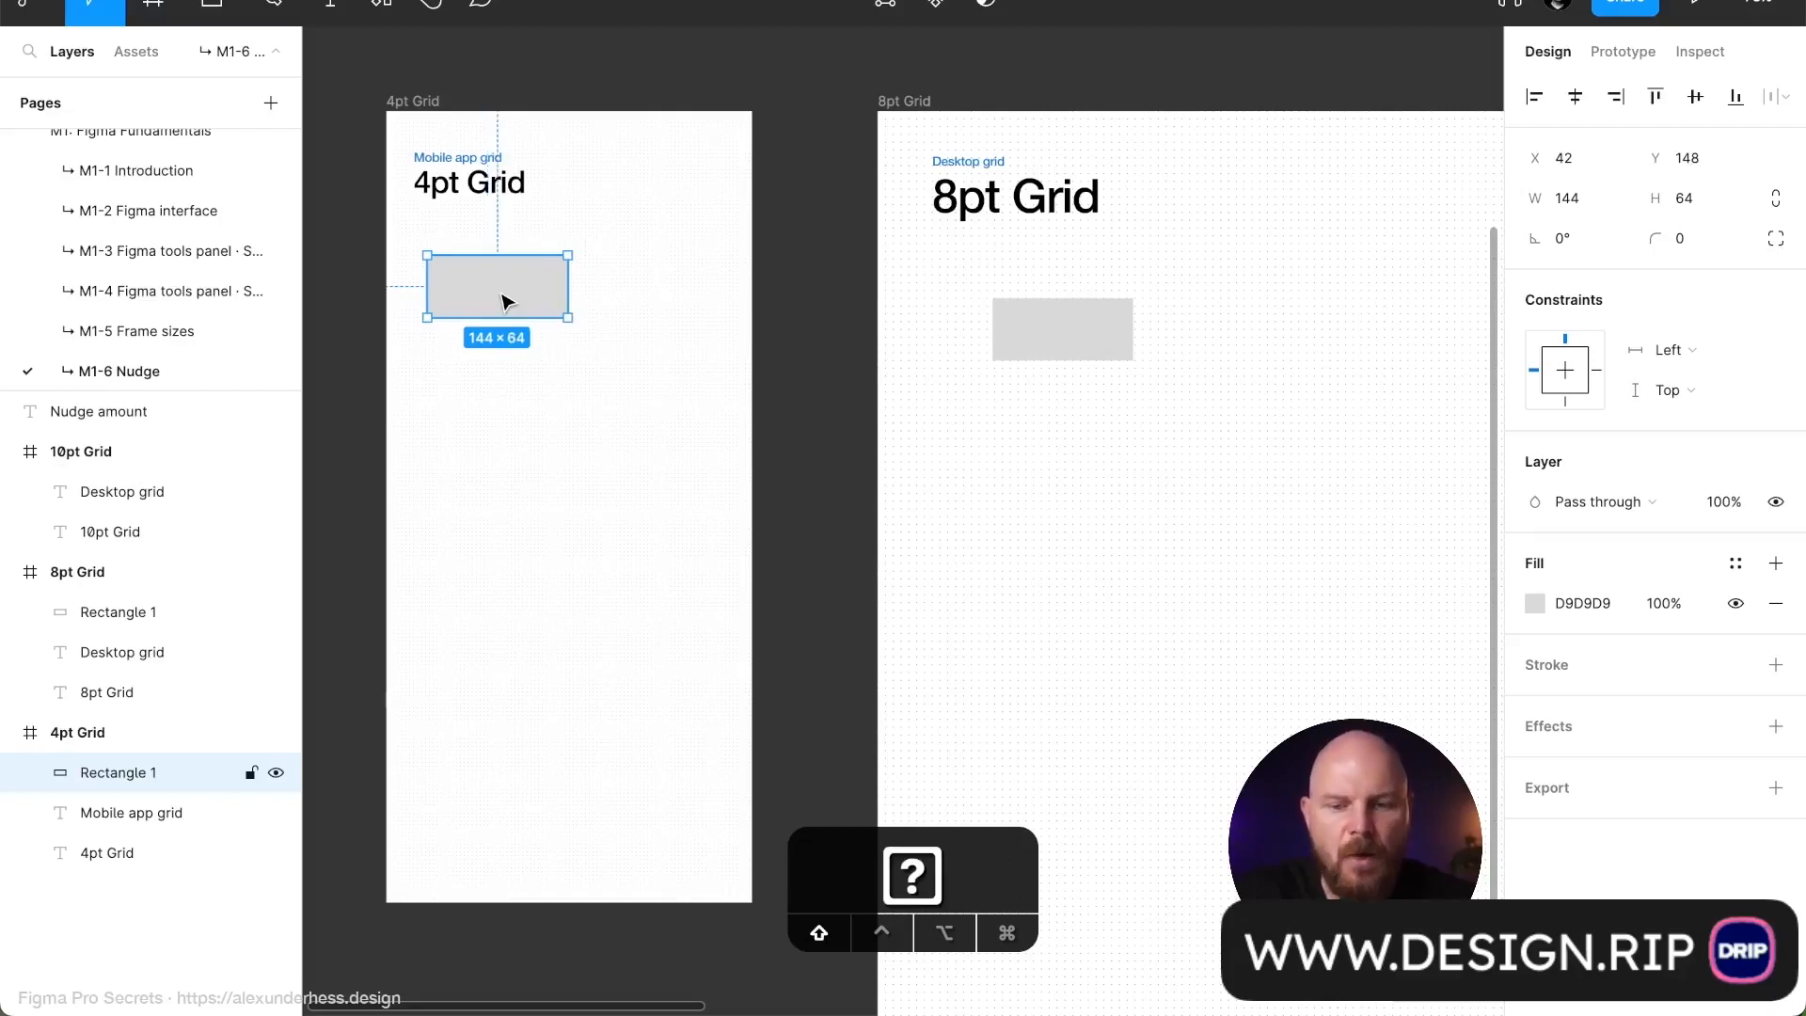
{"action": "key", "text": "shift+Right"}
{"action": "key", "text": "Left"}
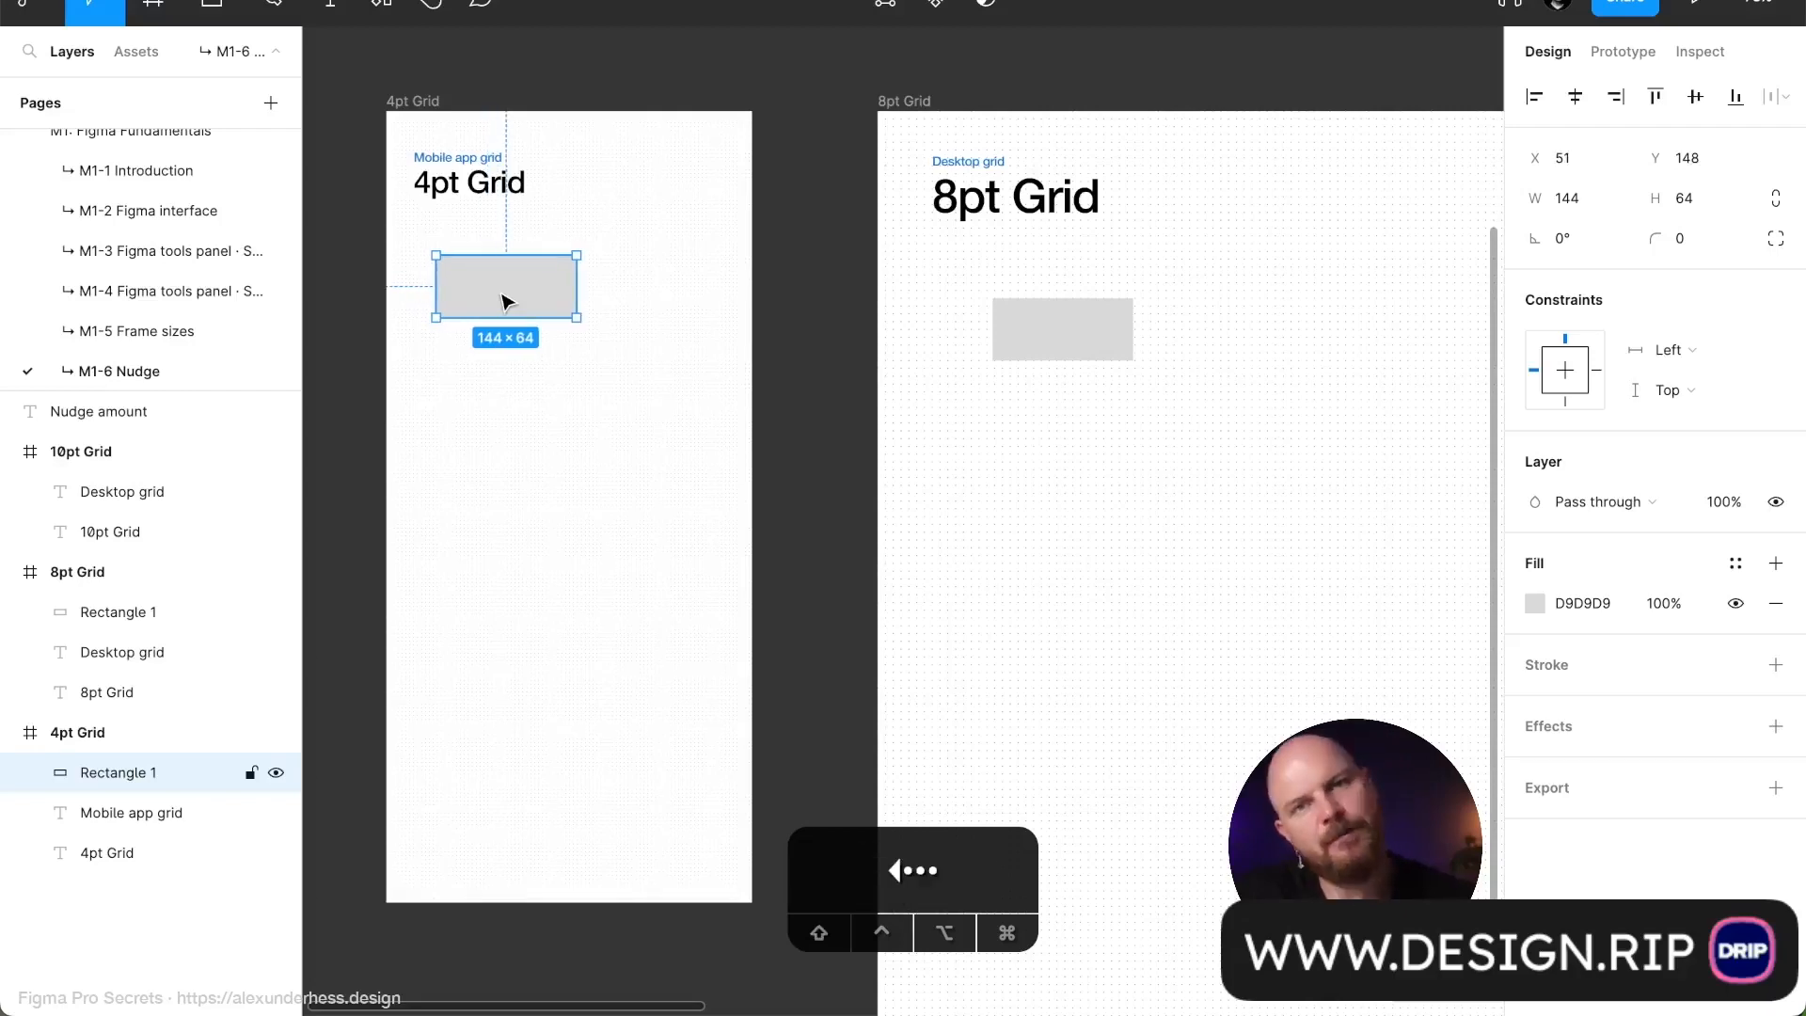
{"action": "key", "text": "Left"}
{"action": "key", "text": "Left"}
{"action": "key", "text": "Left"}
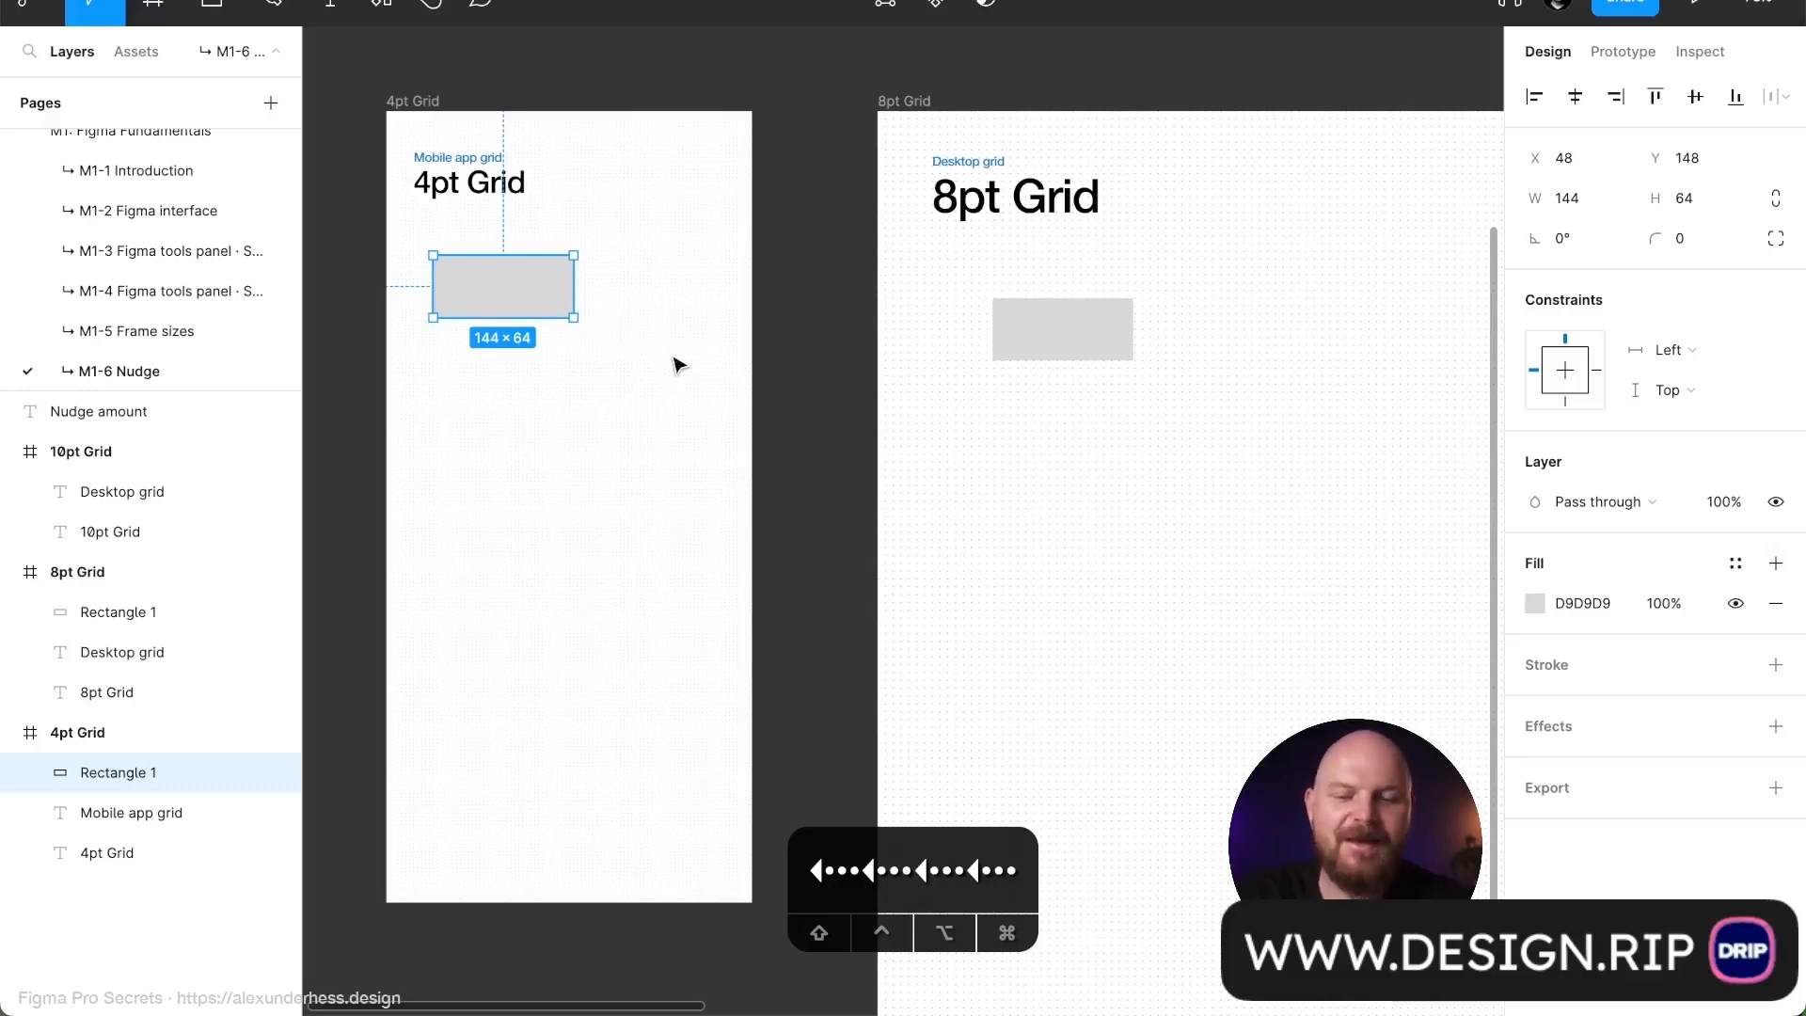
{"action": "left_click_drag", "start_coordinate": [514, 282], "coordinate": [512, 269]}
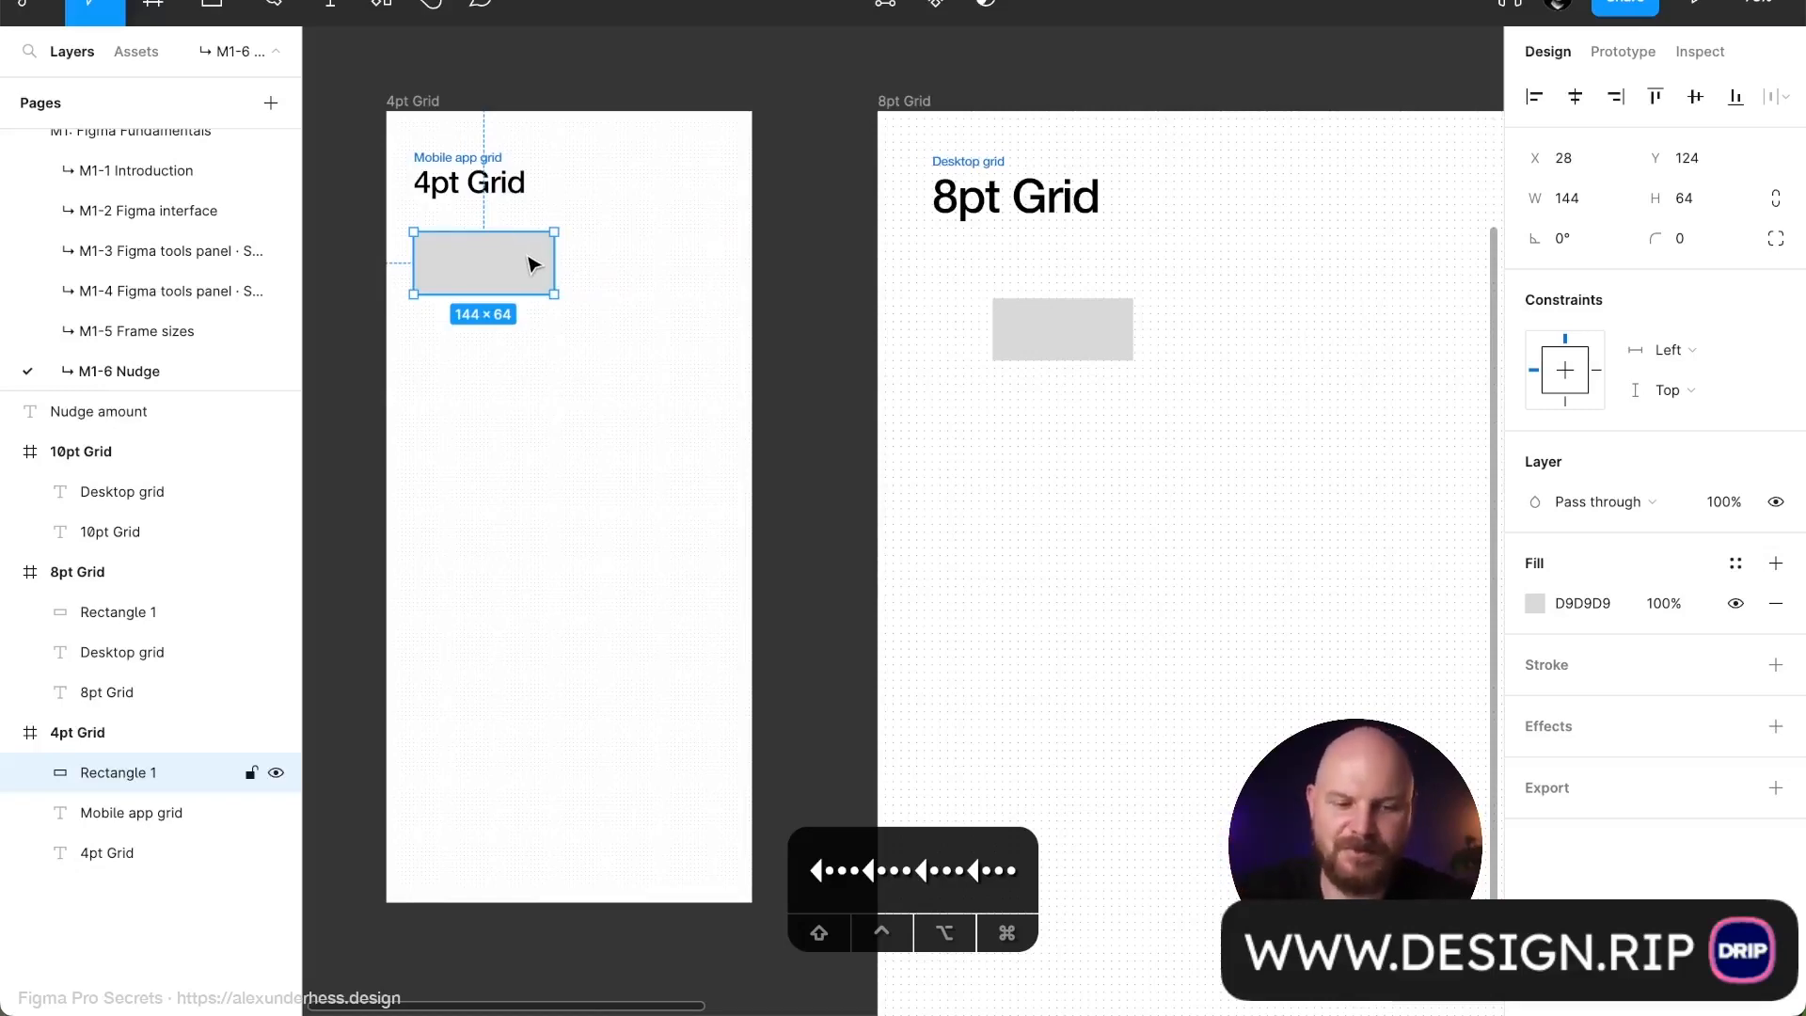
Set the big nudge amount to 4 in the preferences, leaving the small nudge at 1
{"action": "left_click", "coordinate": [42, 5]}
{"action": "mouse_move", "coordinate": [129, 406]}
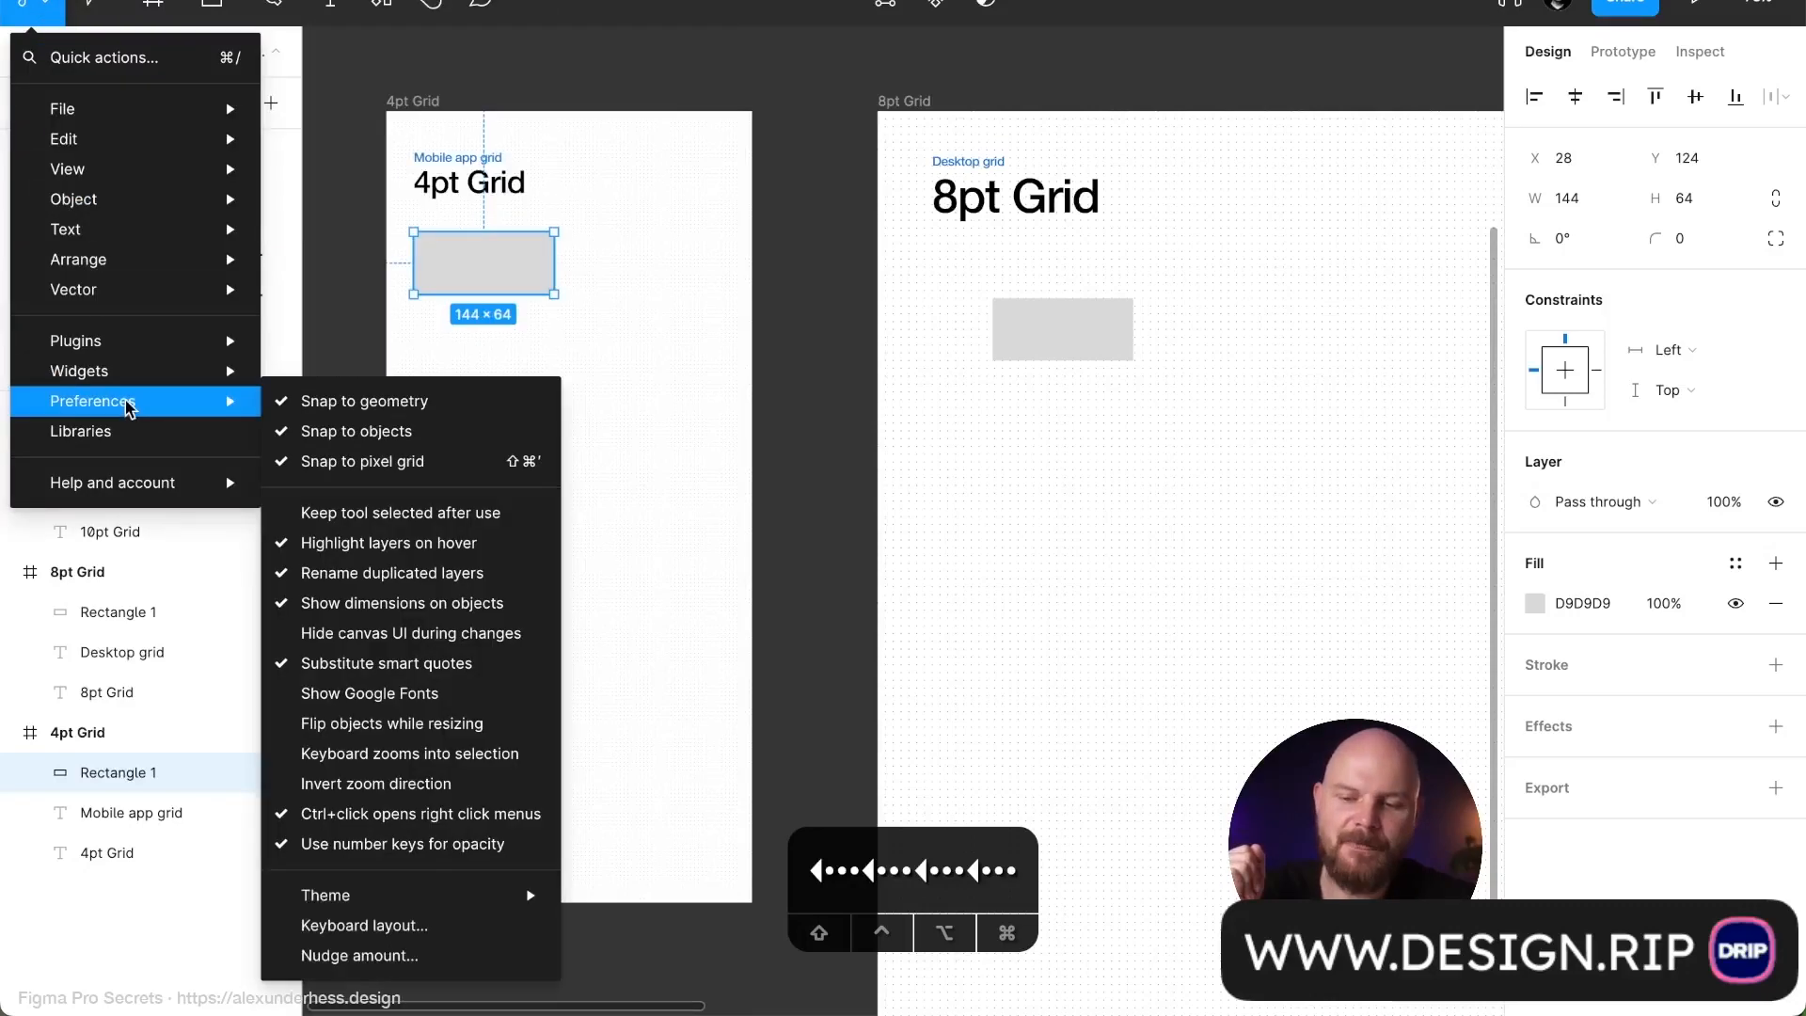
{"action": "left_click", "coordinate": [415, 955]}
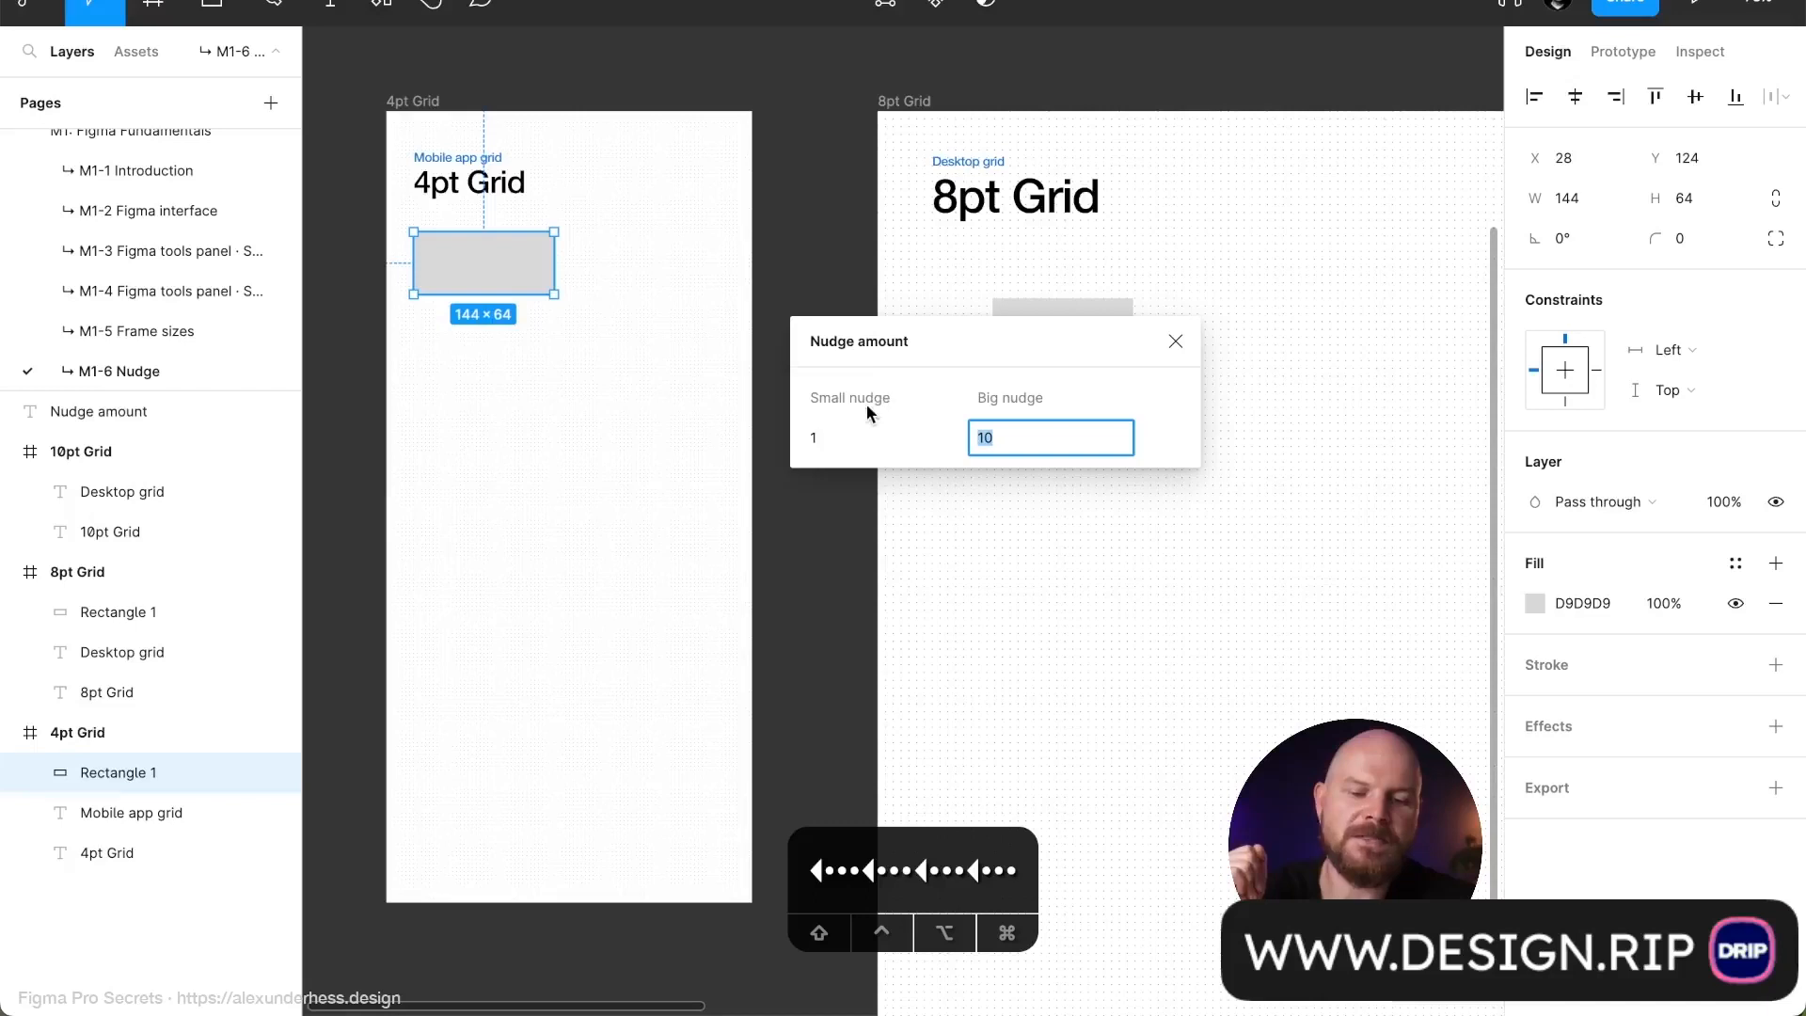
{"action": "left_click", "coordinate": [814, 439]}
{"action": "left_click", "coordinate": [1021, 446]}
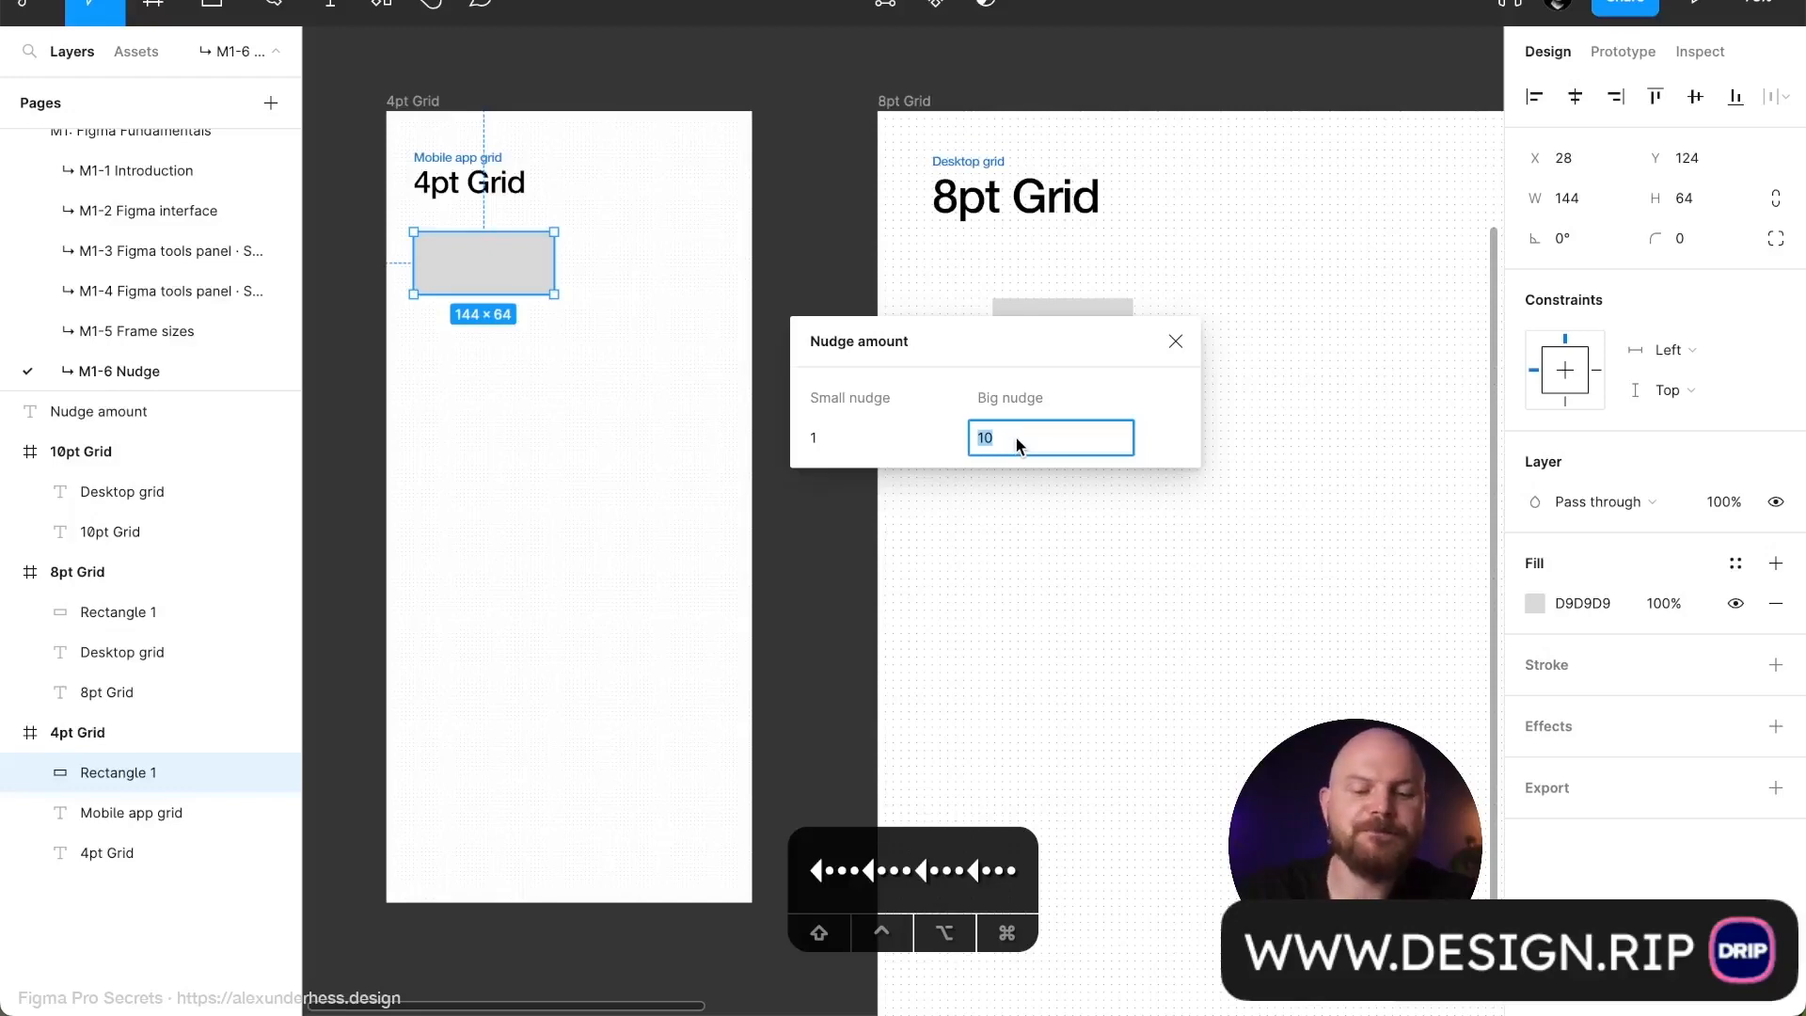
{"action": "type", "text": "4"}
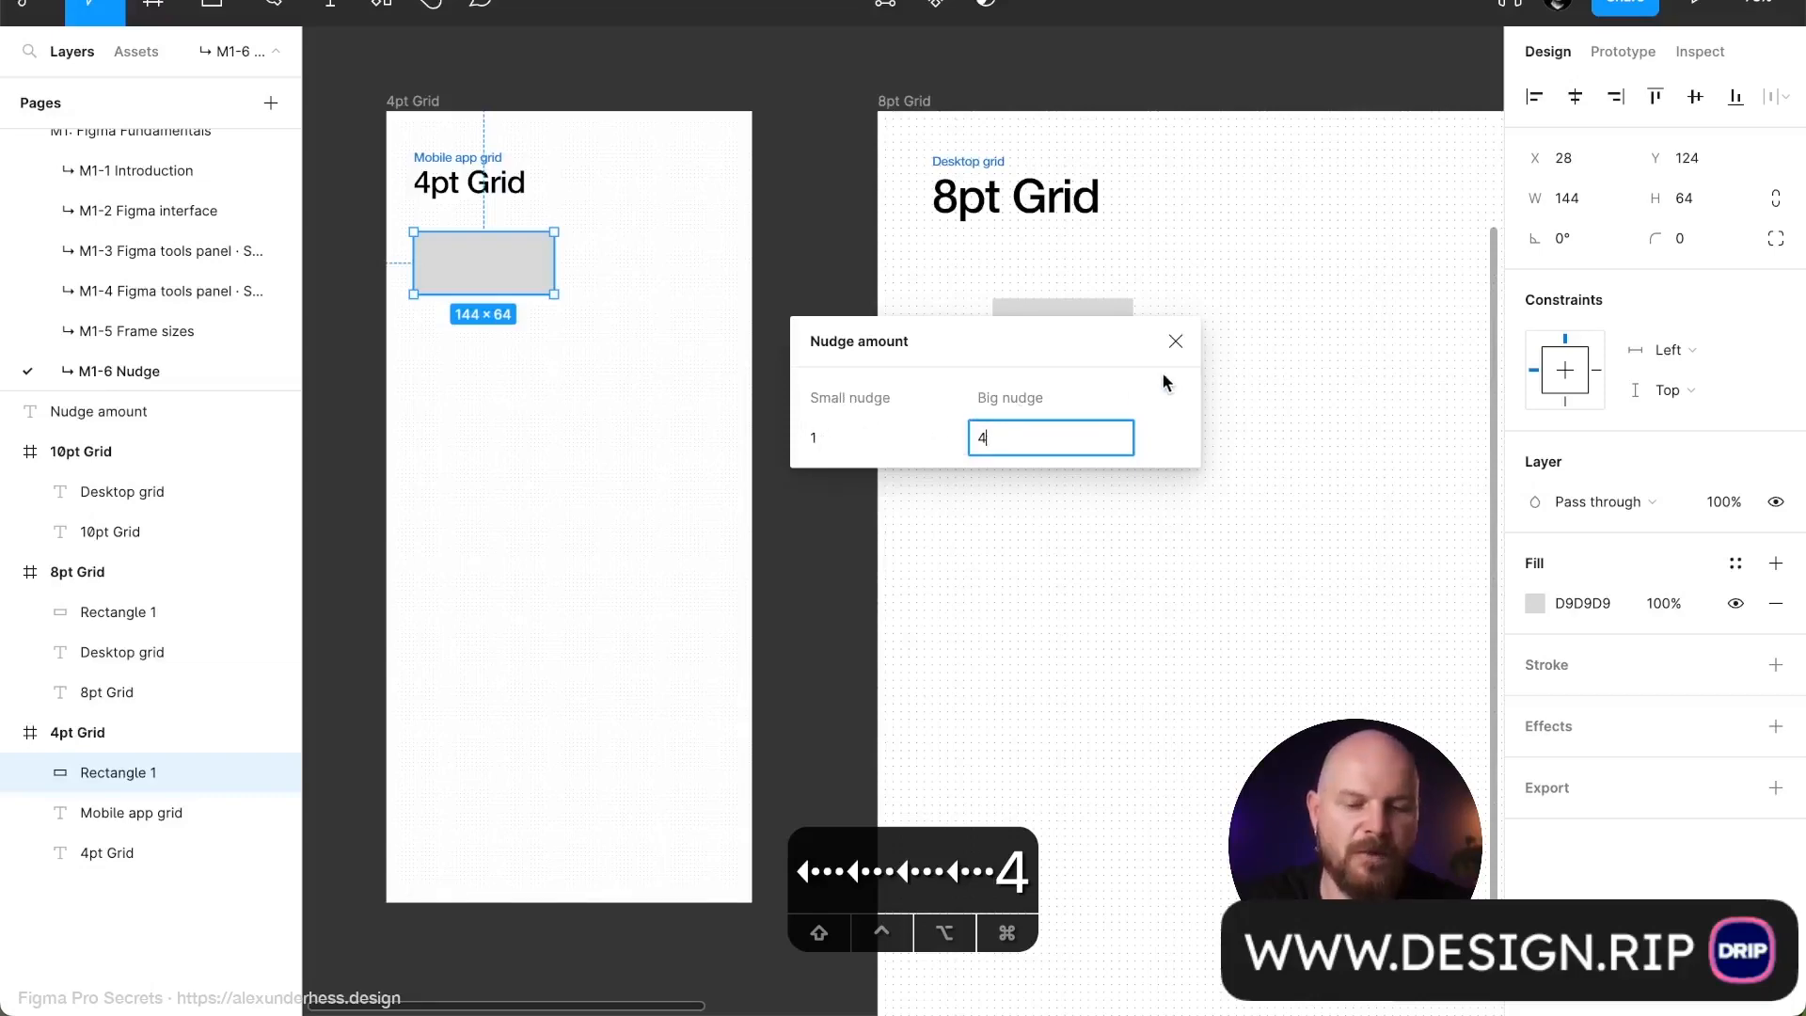
{"action": "key", "text": "Return"}
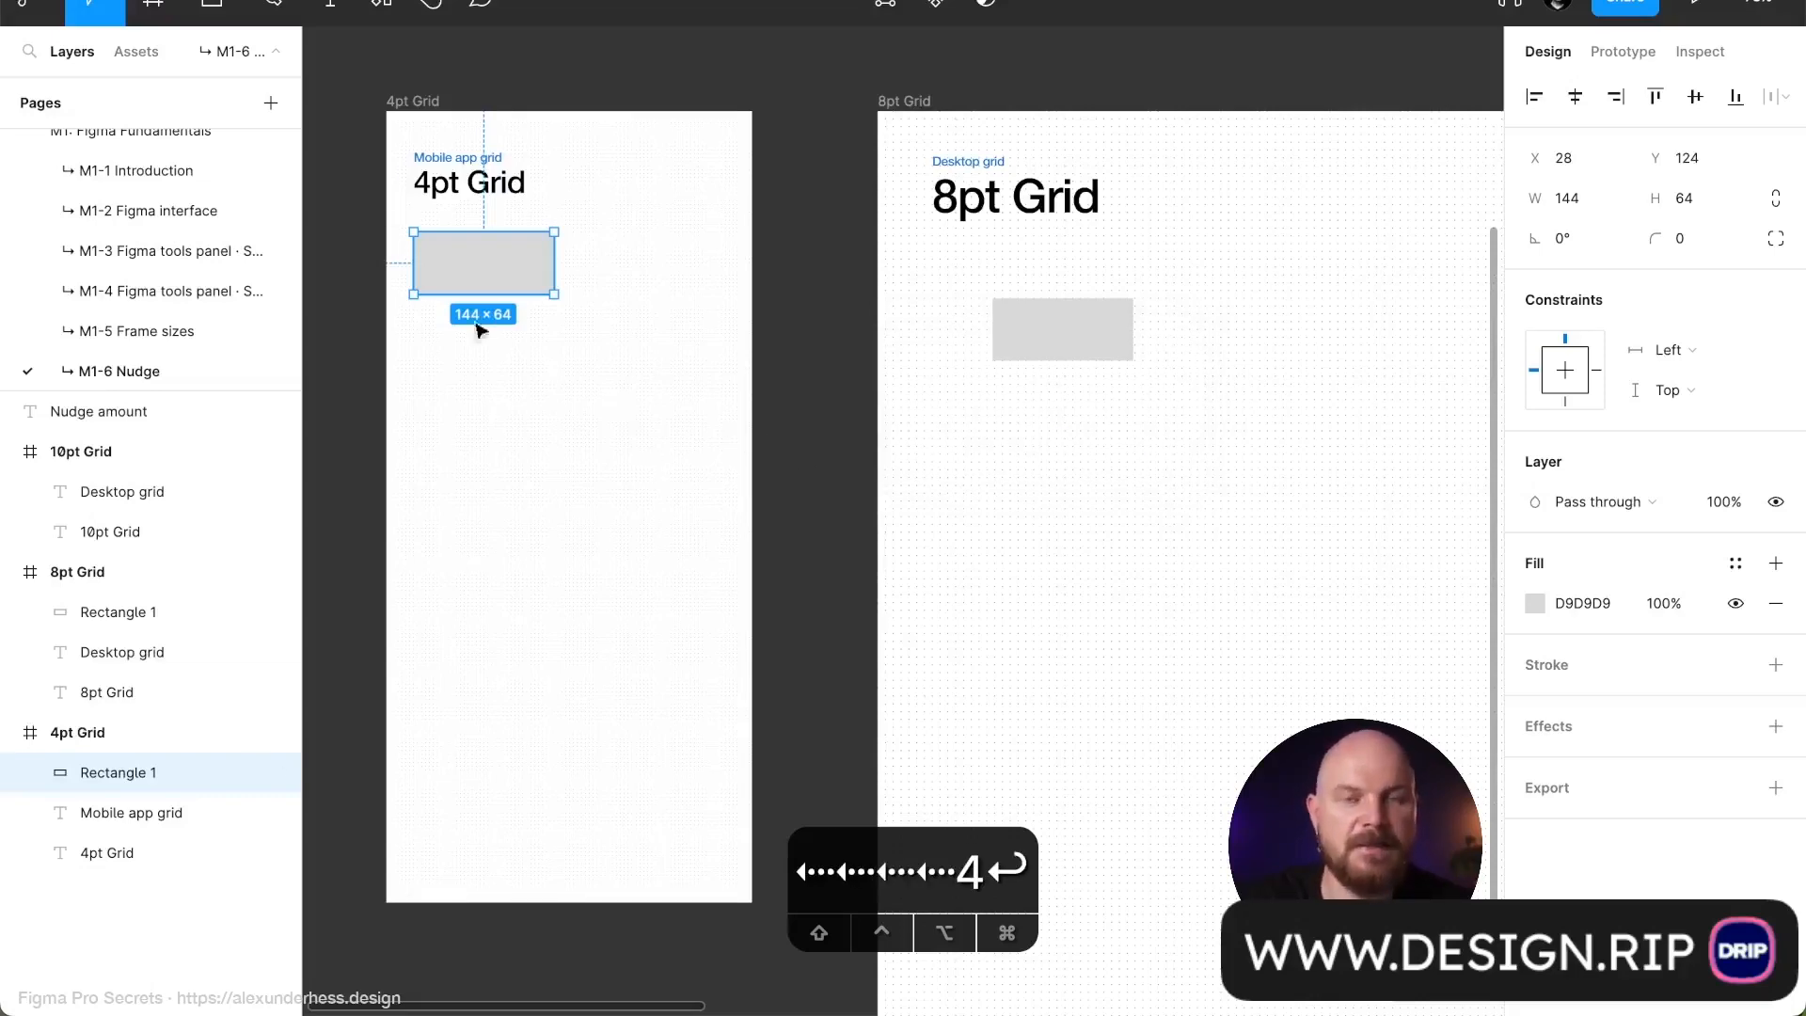
Move the 4pt Grid frame's rectangle up to Y 120 with one big nudge and resize it to 20 × 20
{"action": "scroll", "coordinate": [405, 218], "scroll_direction": "up", "scroll_amount": 5}
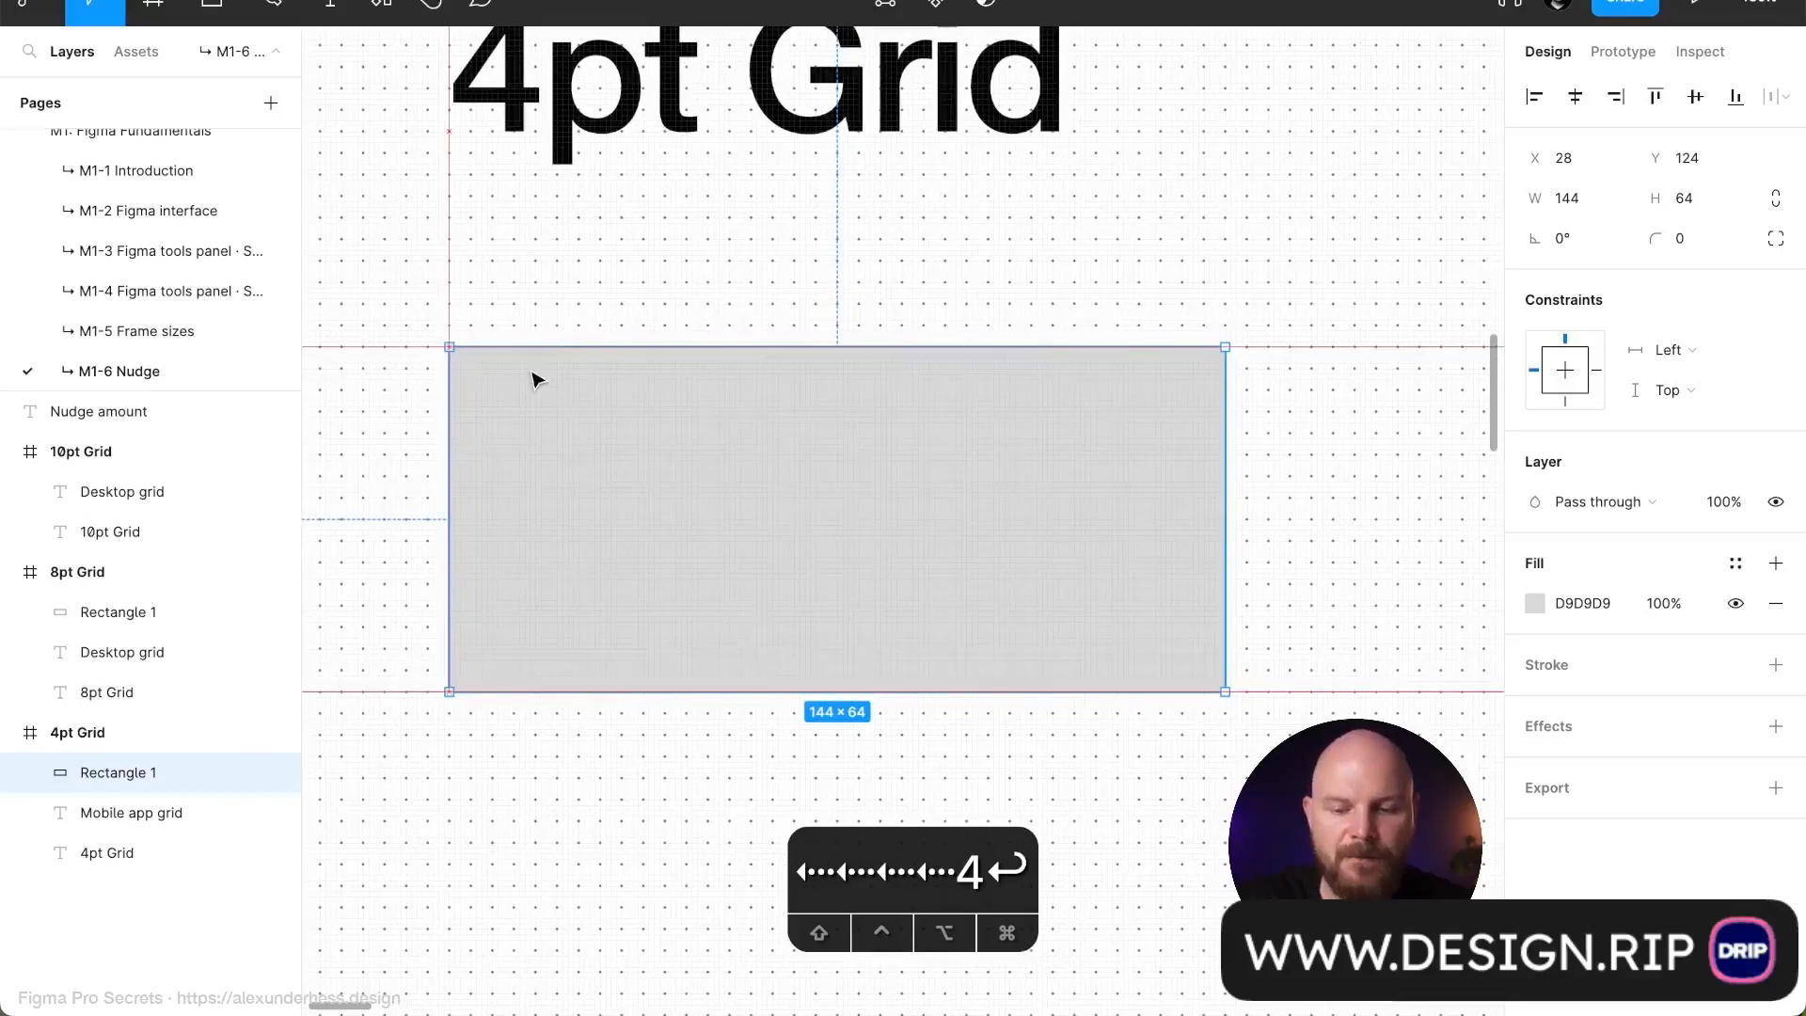
{"action": "key", "text": "shift+Up"}
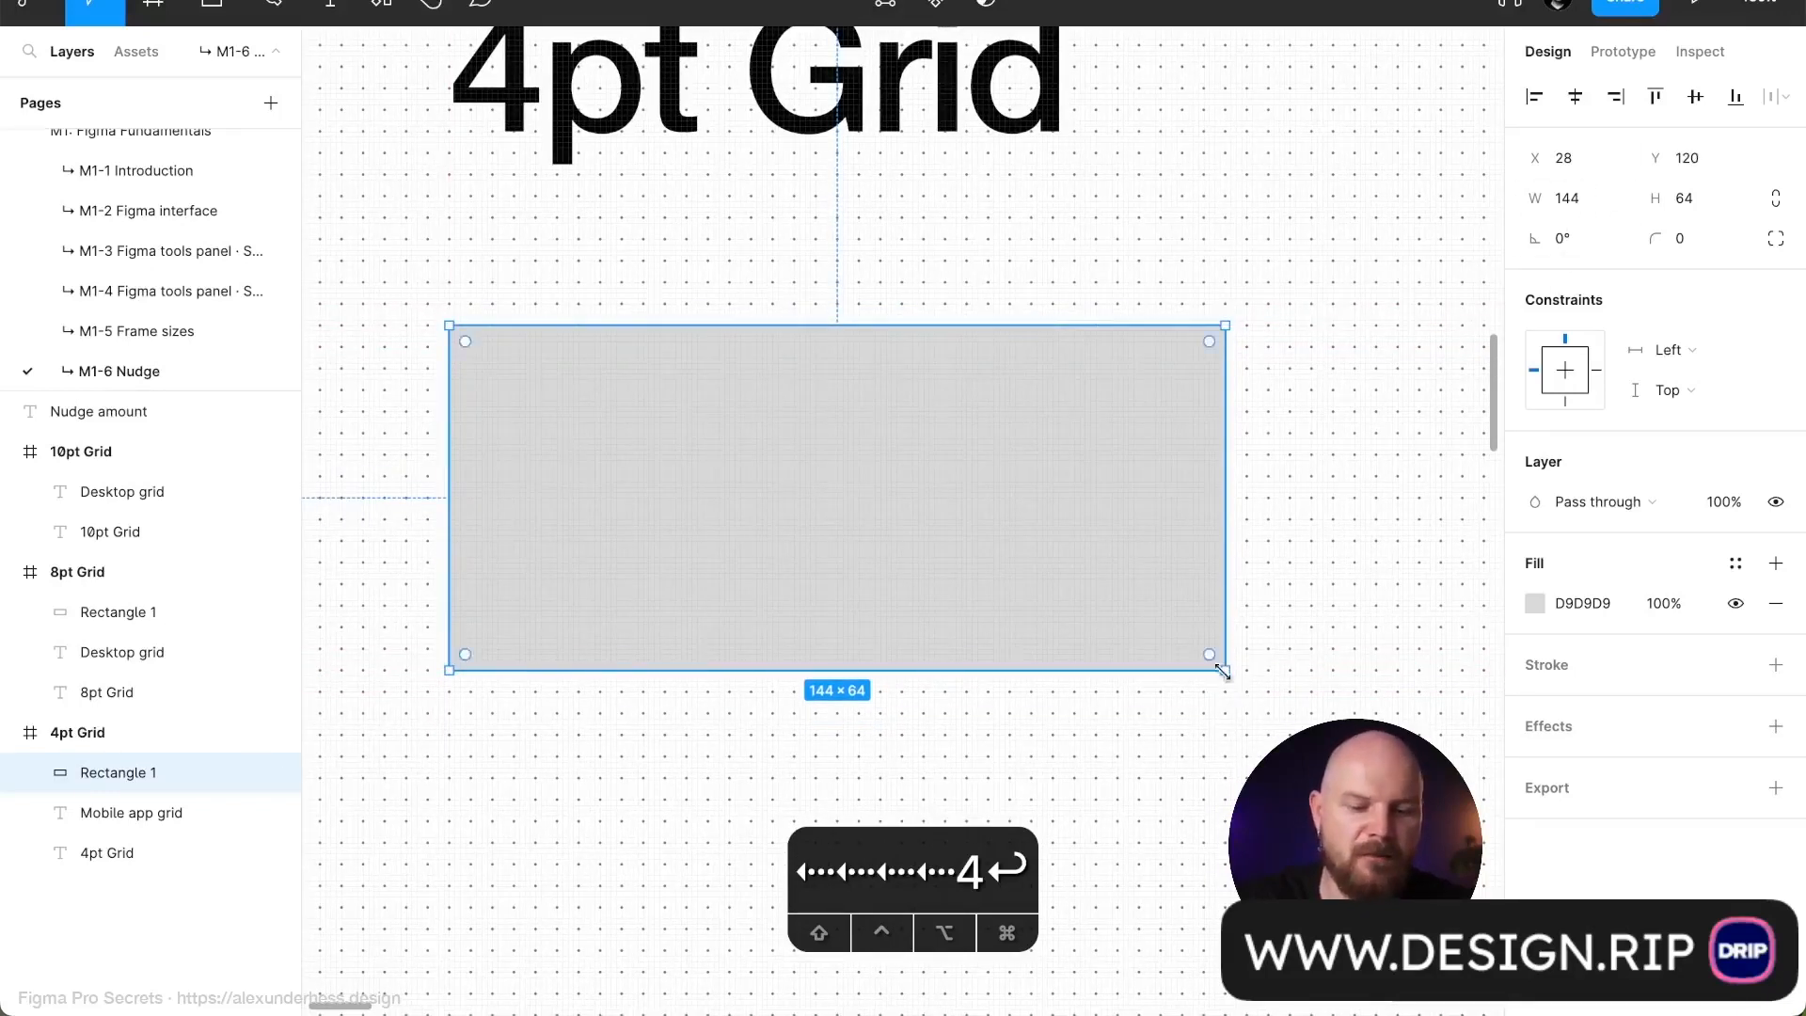
{"action": "left_click", "coordinate": [1599, 199]}
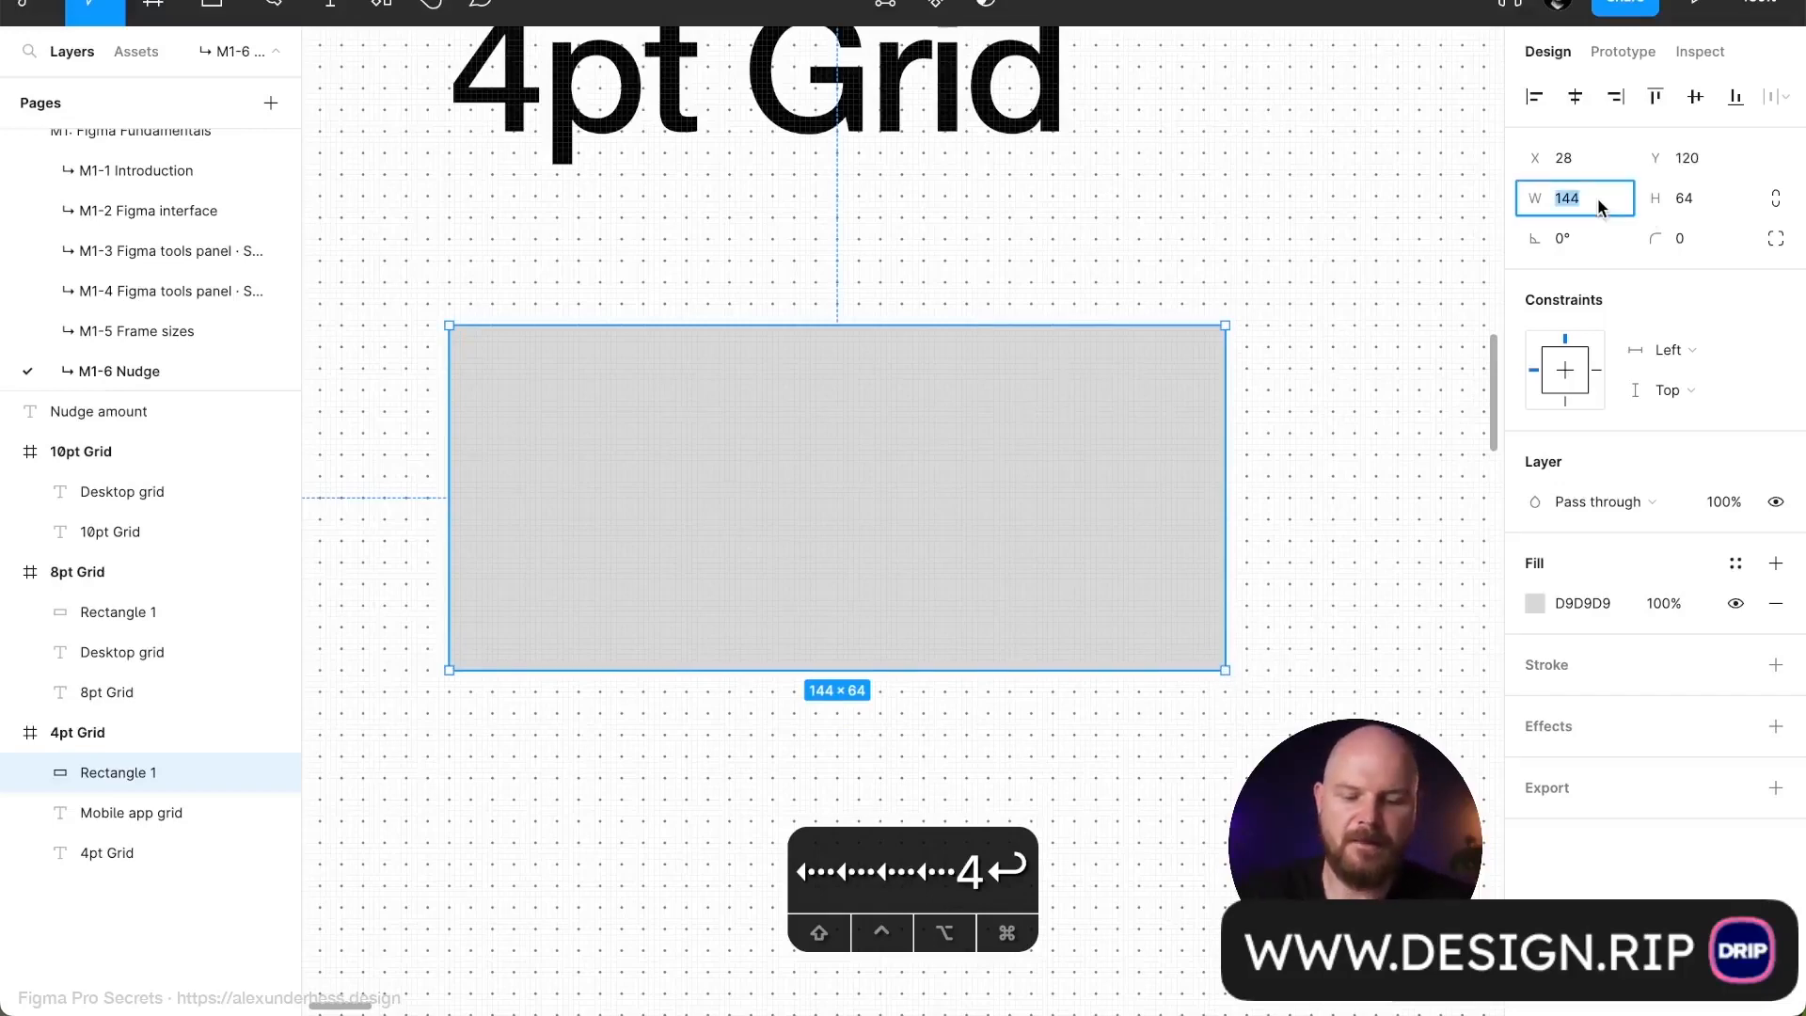
{"action": "type", "text": "20"}
{"action": "key", "text": "Tab"}
{"action": "type", "text": "20"}
{"action": "key", "text": "Return"}
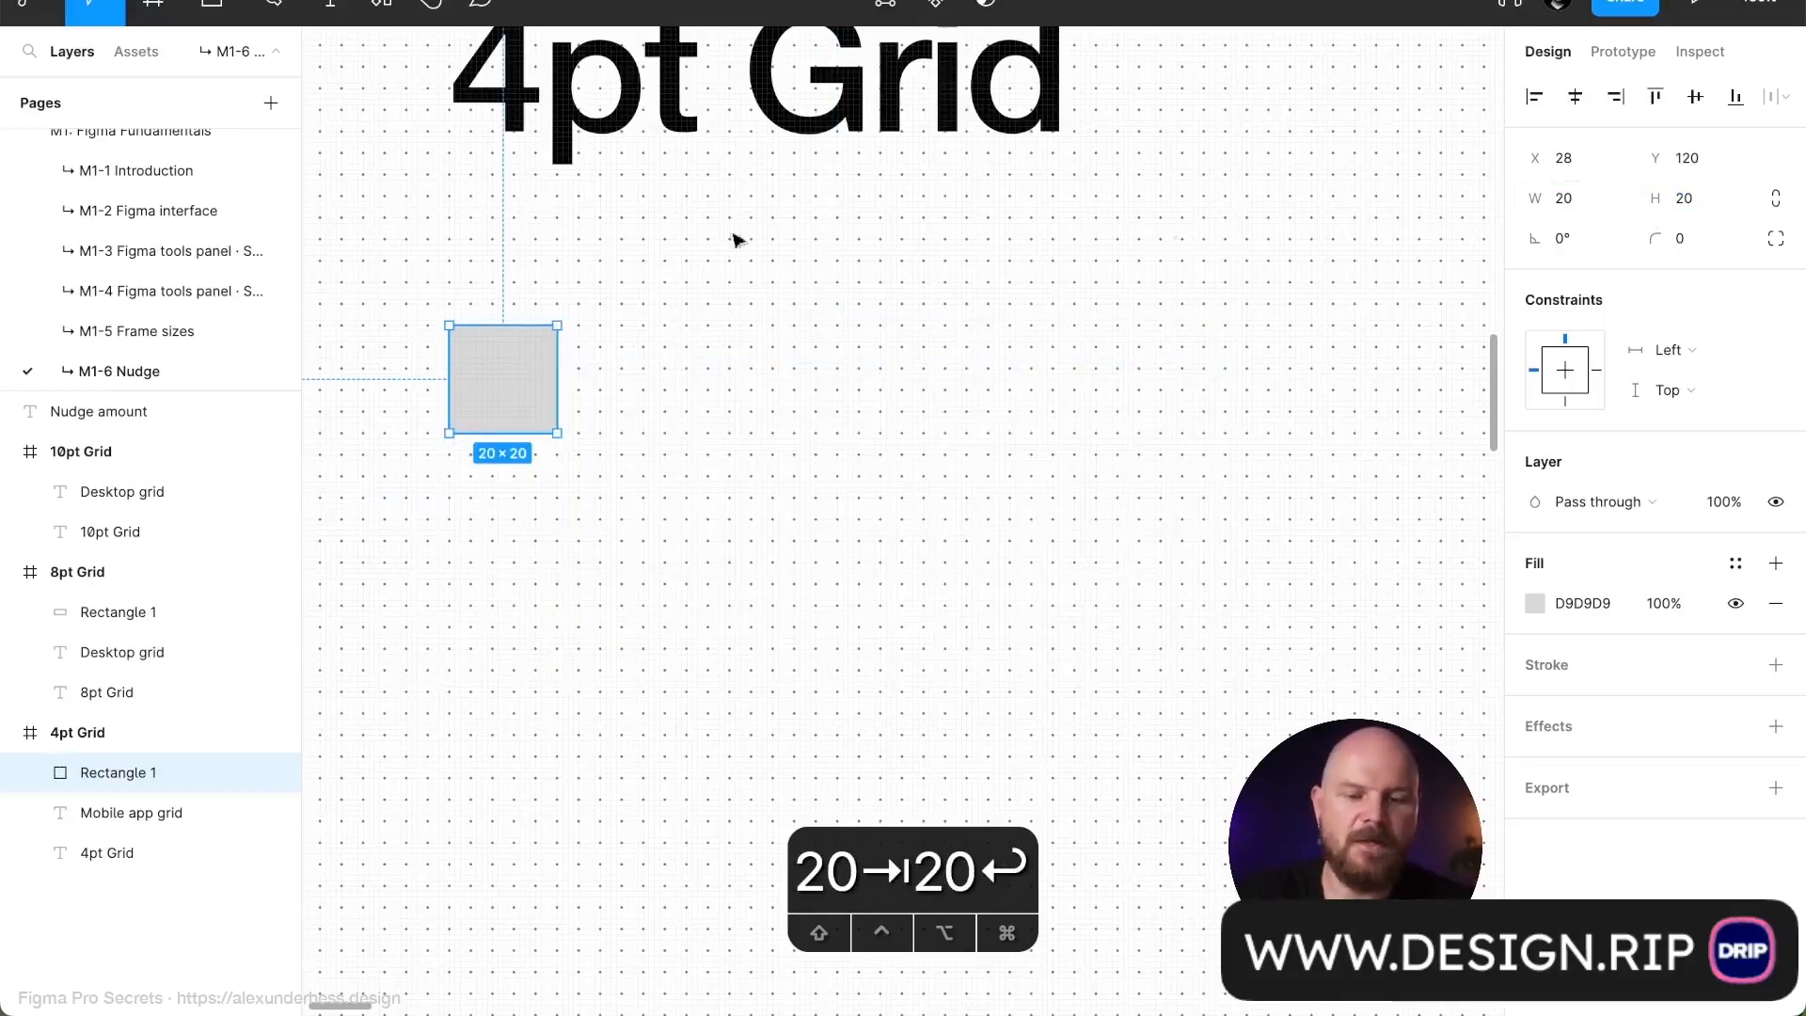
Shift the 20 × 20 square right along the grid dots in big nudges, through X 36 and X 44
{"action": "scroll", "coordinate": [547, 222], "scroll_direction": "up", "scroll_amount": 5}
{"action": "scroll", "coordinate": [419, 645], "scroll_direction": "left", "scroll_amount": 4}
{"action": "scroll", "coordinate": [420, 646], "scroll_direction": "down", "scroll_amount": 2}
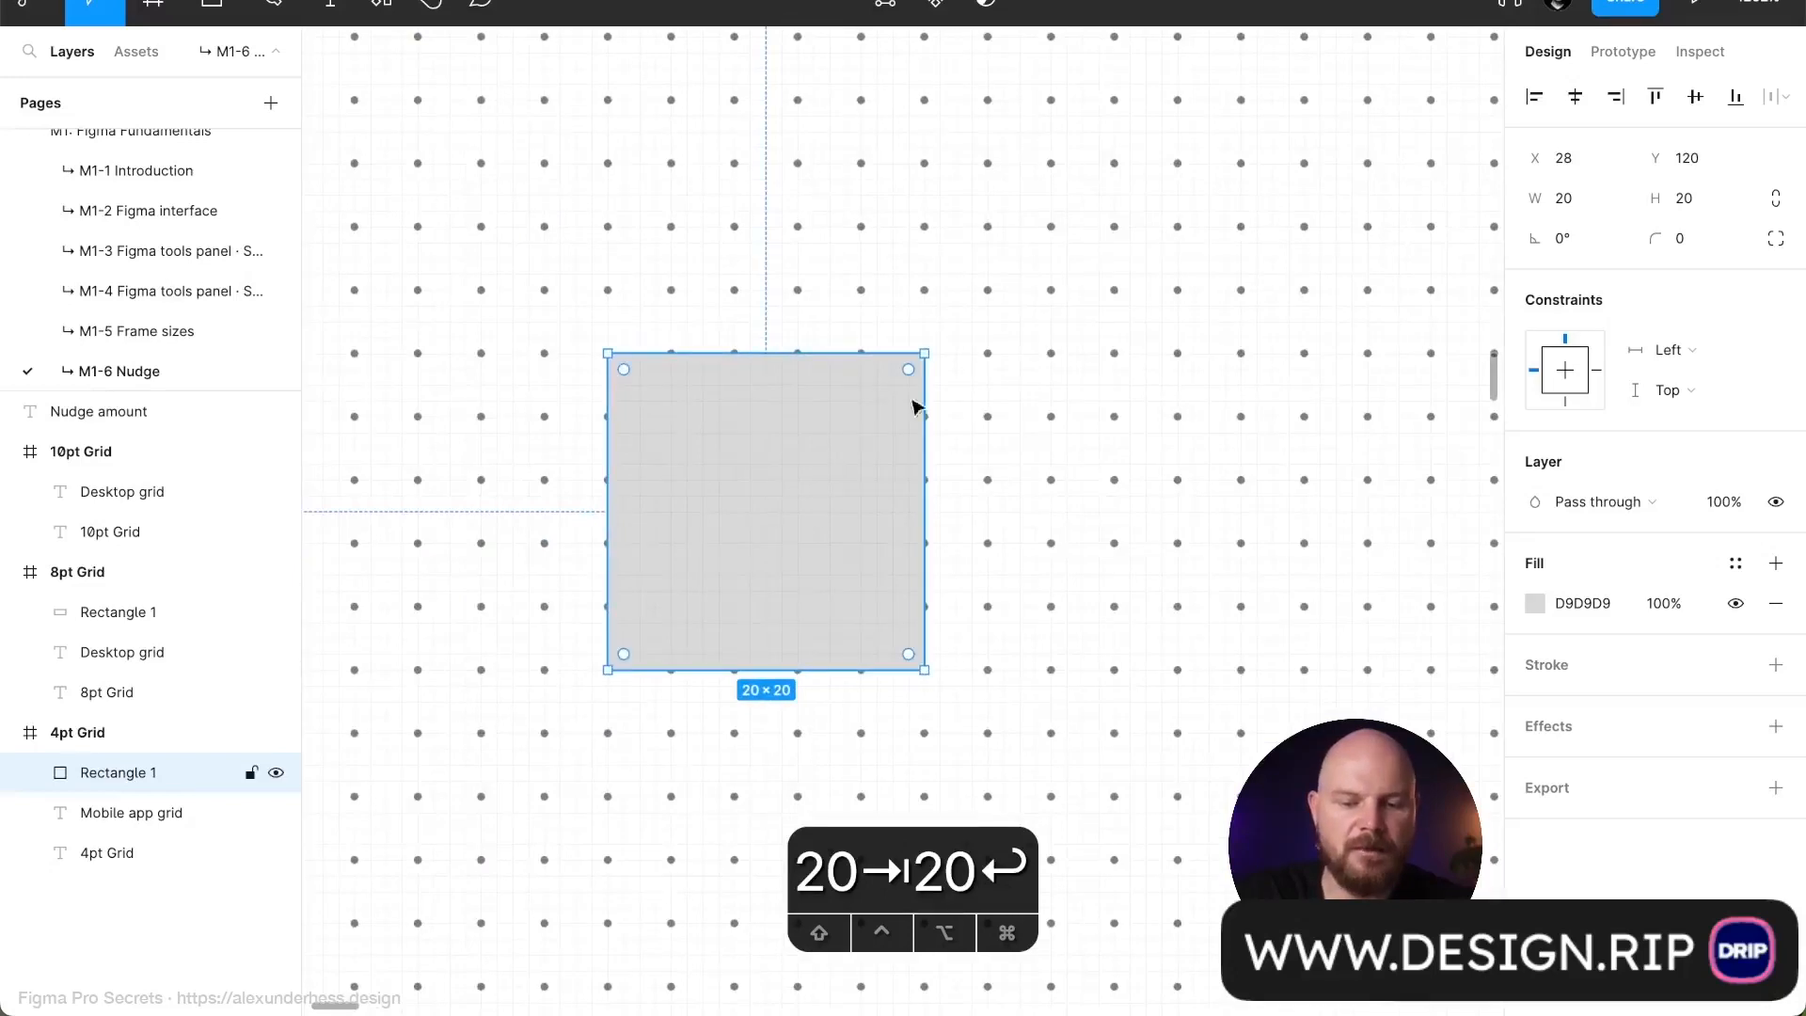
{"action": "scroll", "coordinate": [782, 588], "scroll_direction": "down", "scroll_amount": 4}
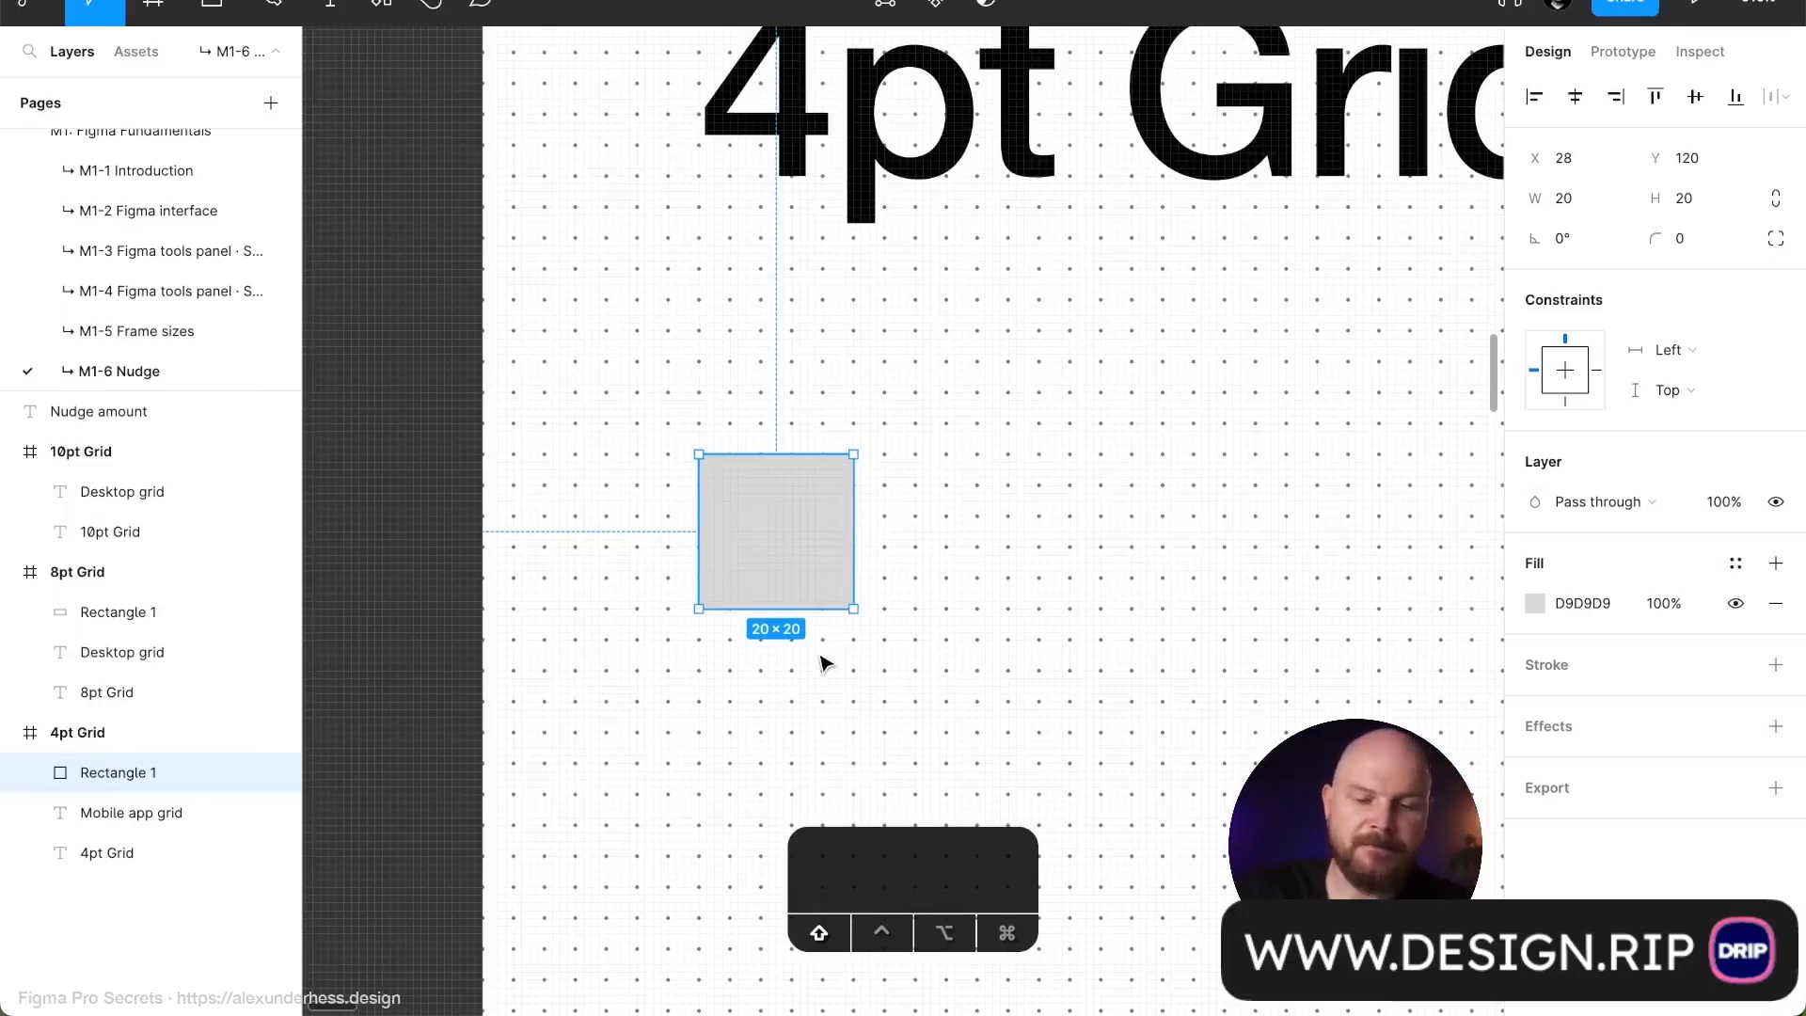
{"action": "key", "text": "Right"}
{"action": "key", "text": "Right"}
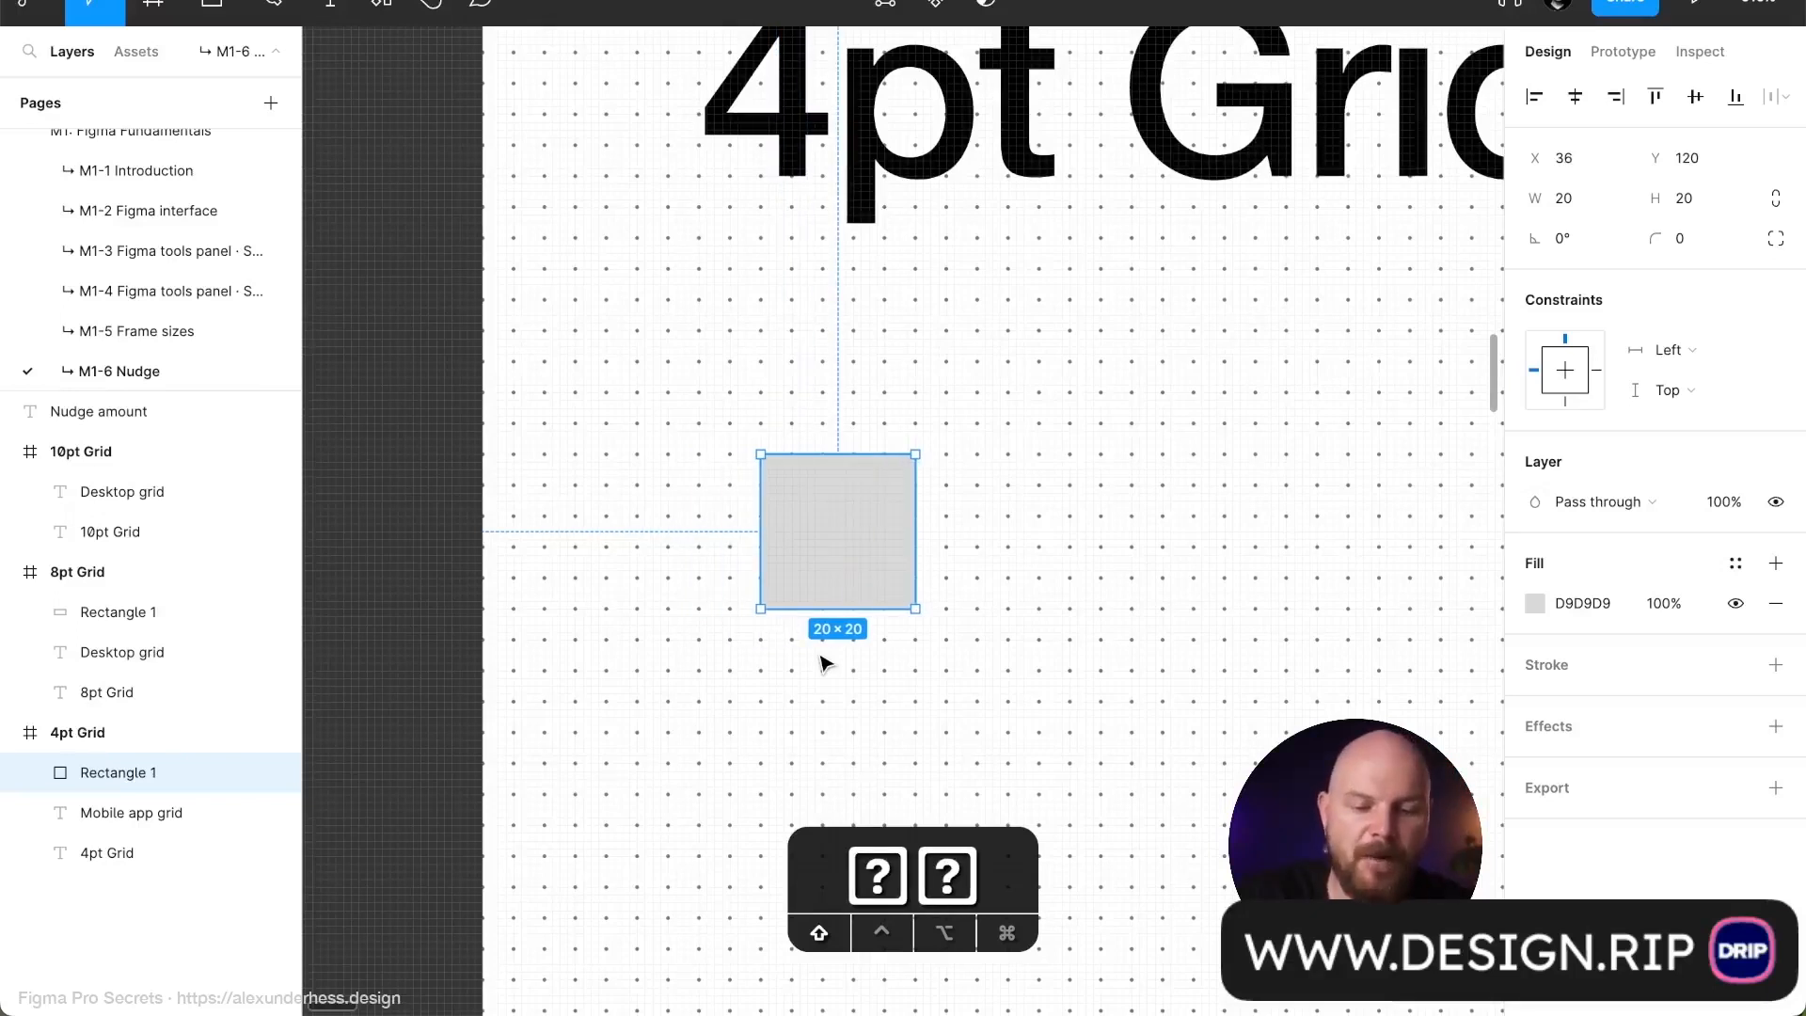
{"action": "key", "text": "Right"}
{"action": "key", "text": "Right"}
{"action": "key", "text": "Right"}
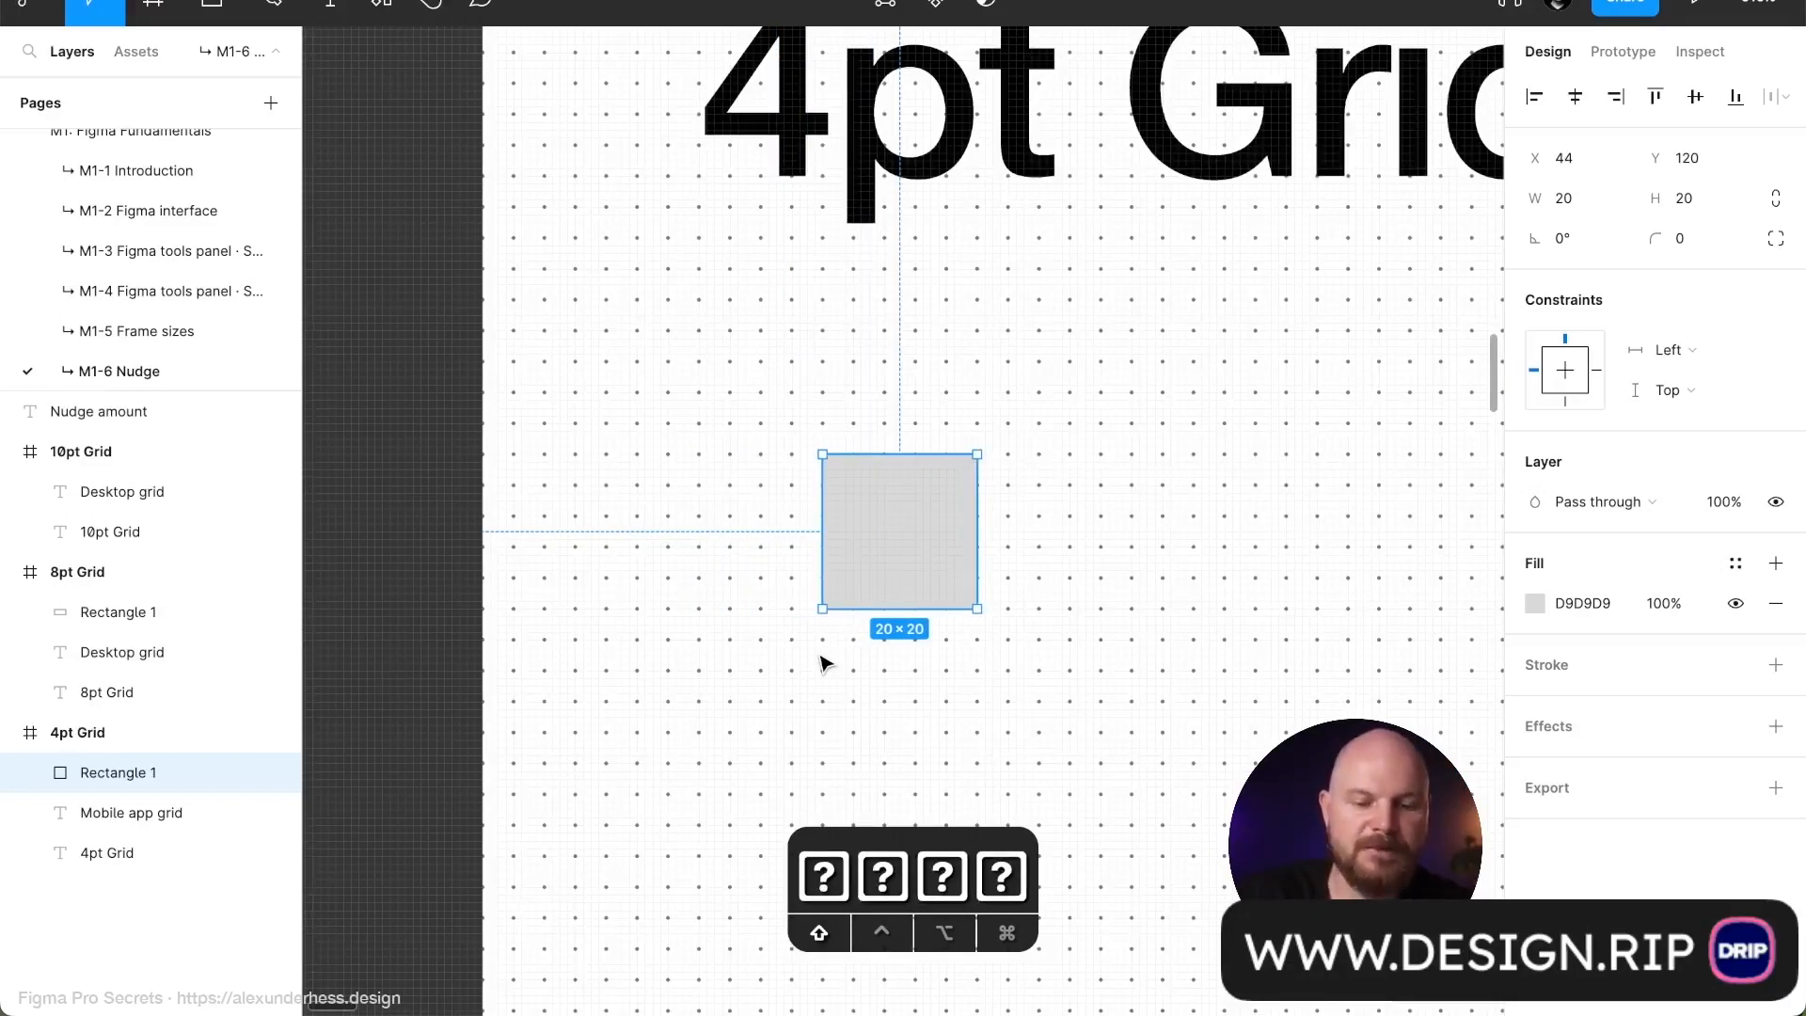
Bring the square back to X 28 with big nudges left
{"action": "key", "text": "Left"}
{"action": "key", "text": "Left"}
{"action": "key", "text": "Left"}
{"action": "key", "text": "Left"}
{"action": "key", "text": "Left"}
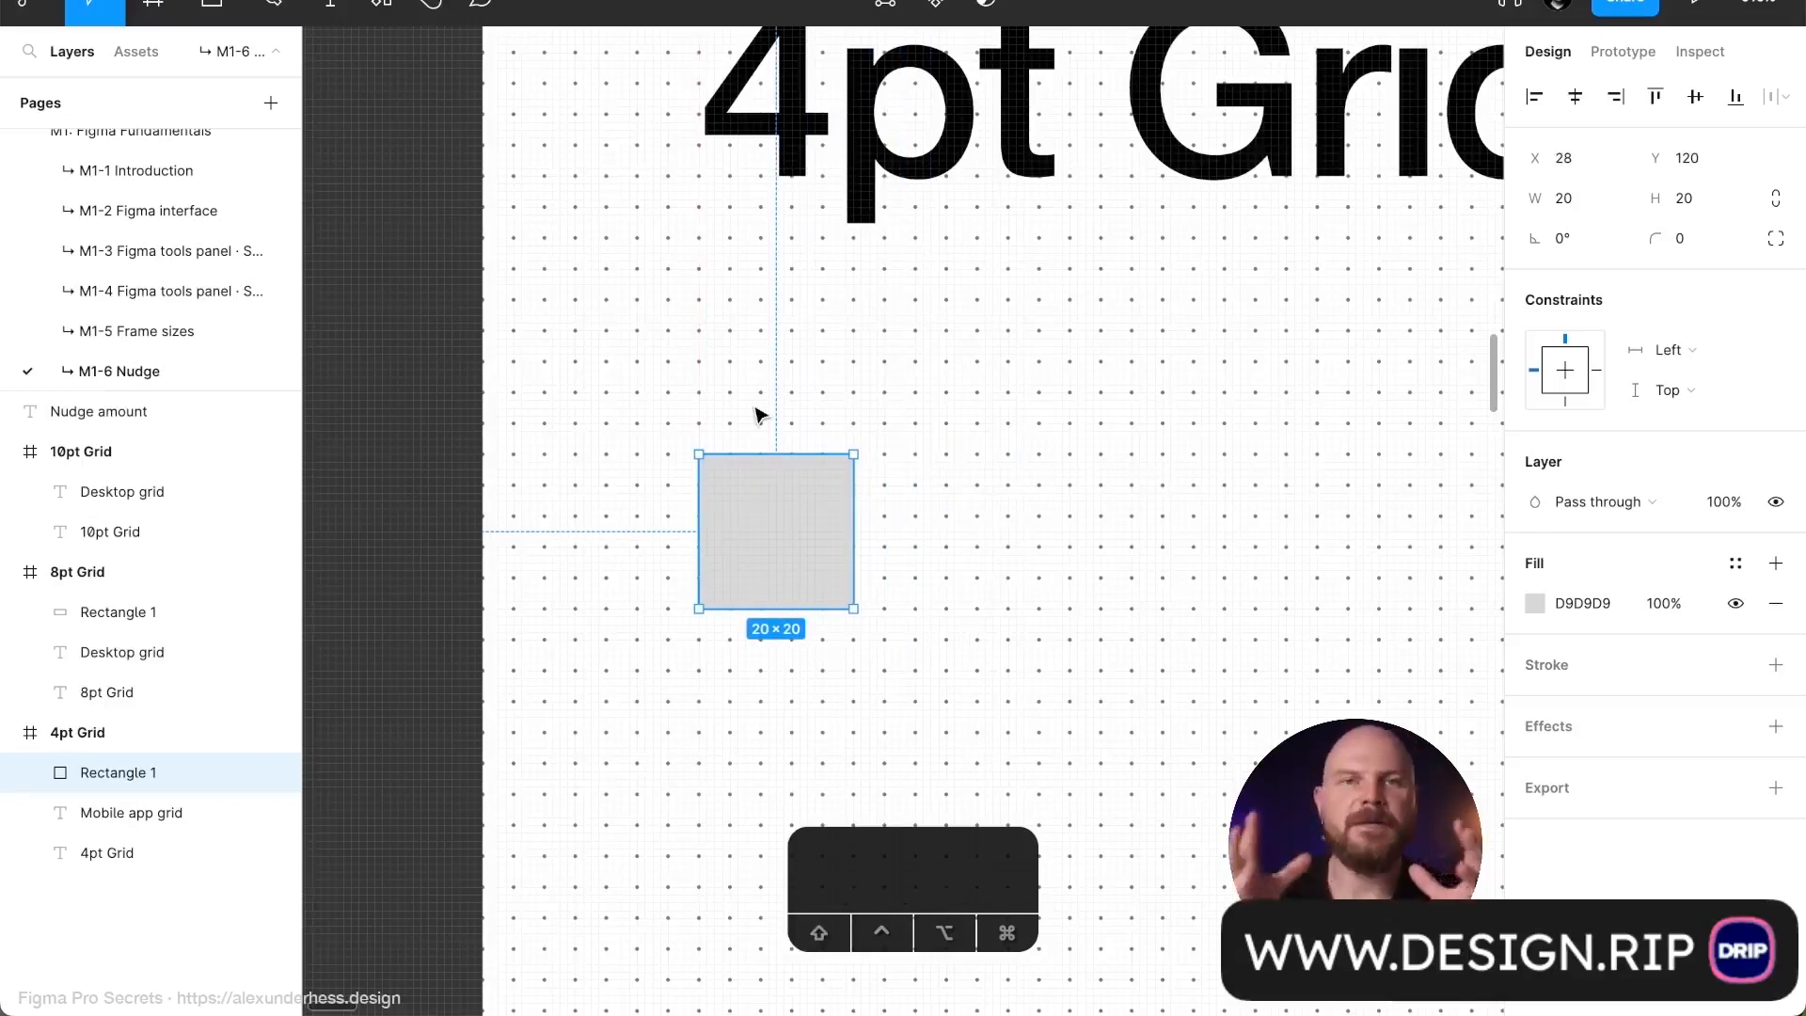
Set the small nudge amount to 4 and the big nudge amount to 8 in the preferences
{"action": "scroll", "coordinate": [761, 415], "scroll_direction": "down", "scroll_amount": 5}
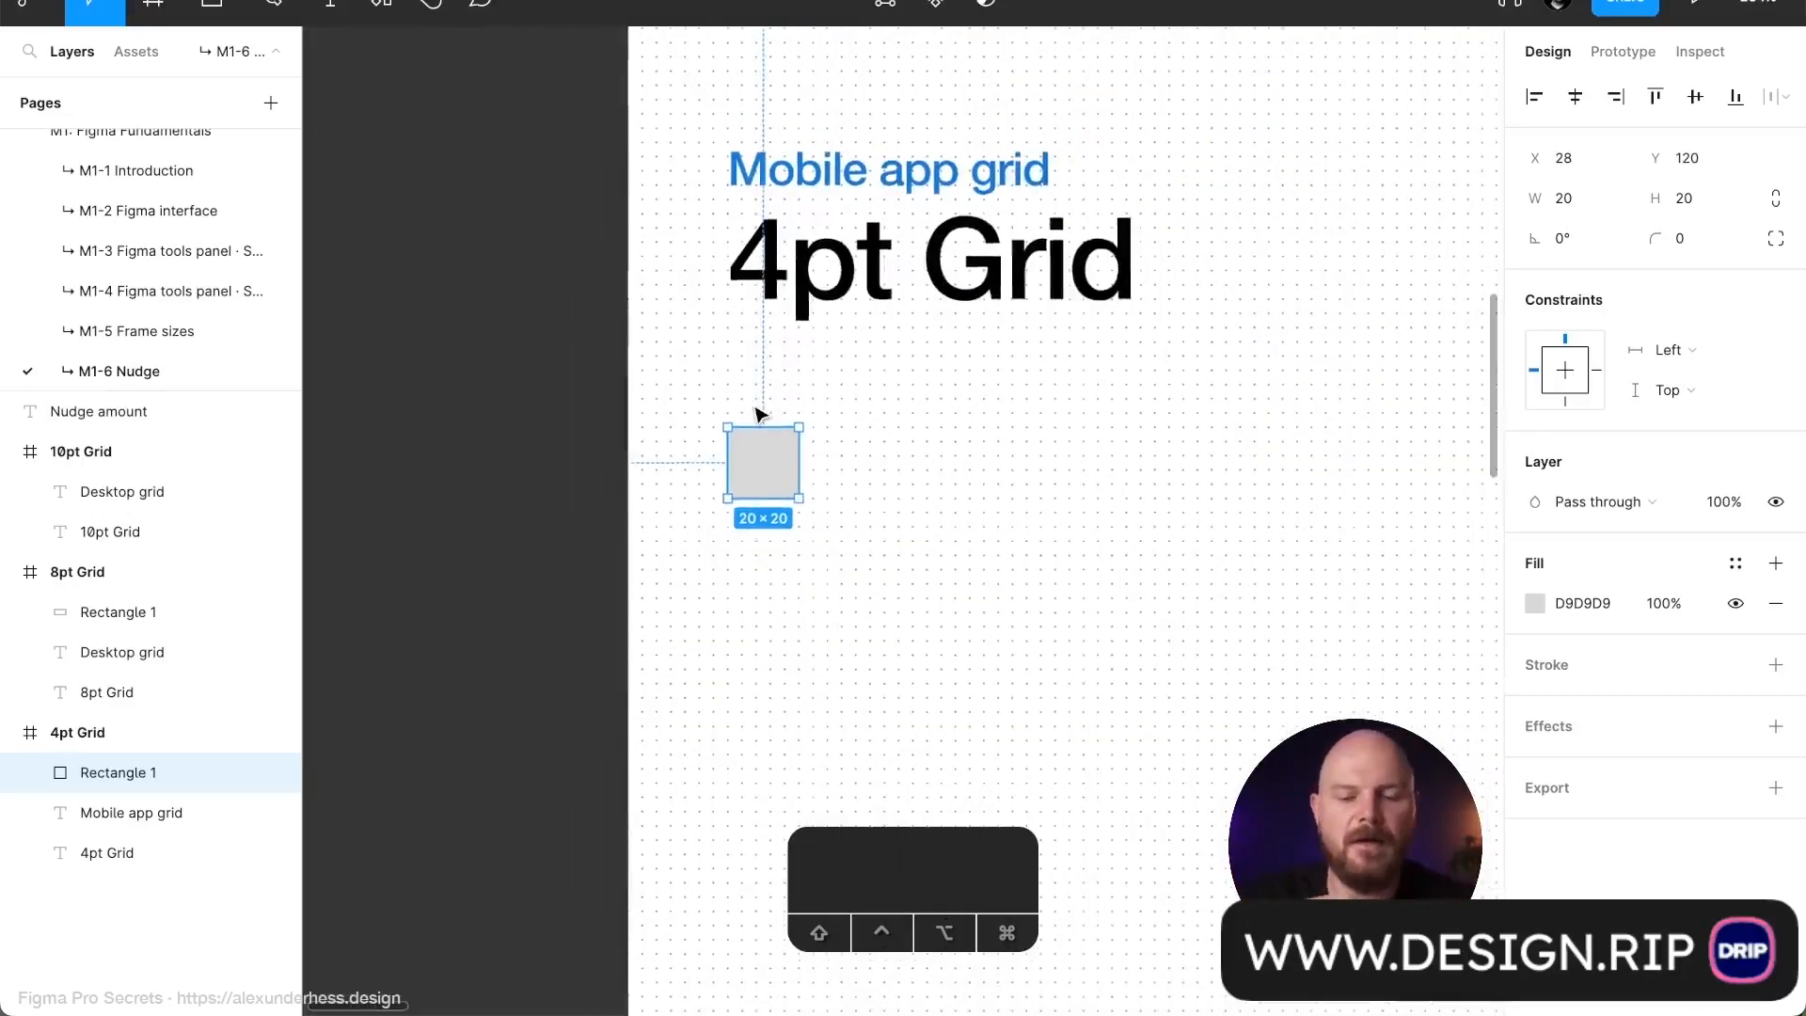
{"action": "scroll", "coordinate": [760, 415], "scroll_direction": "right", "scroll_amount": 2}
{"action": "scroll", "coordinate": [761, 414], "scroll_direction": "up", "scroll_amount": 1}
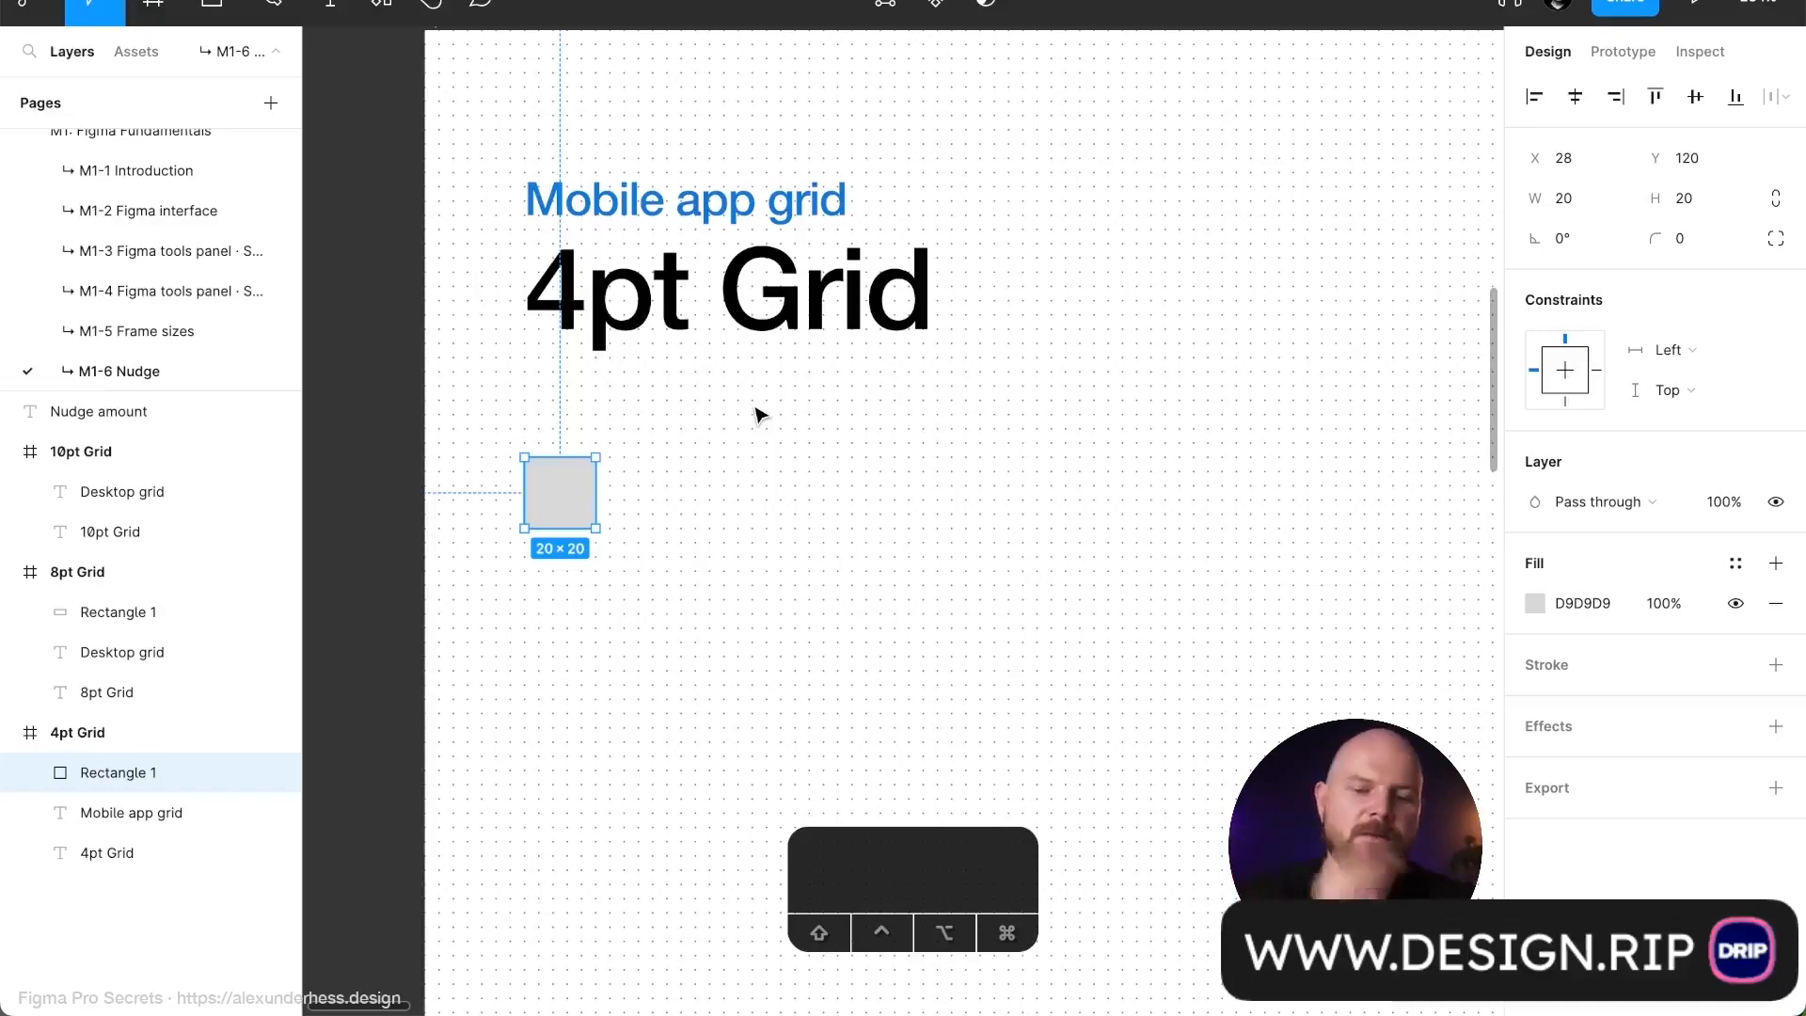
{"action": "scroll", "coordinate": [760, 415], "scroll_direction": "down", "scroll_amount": 2}
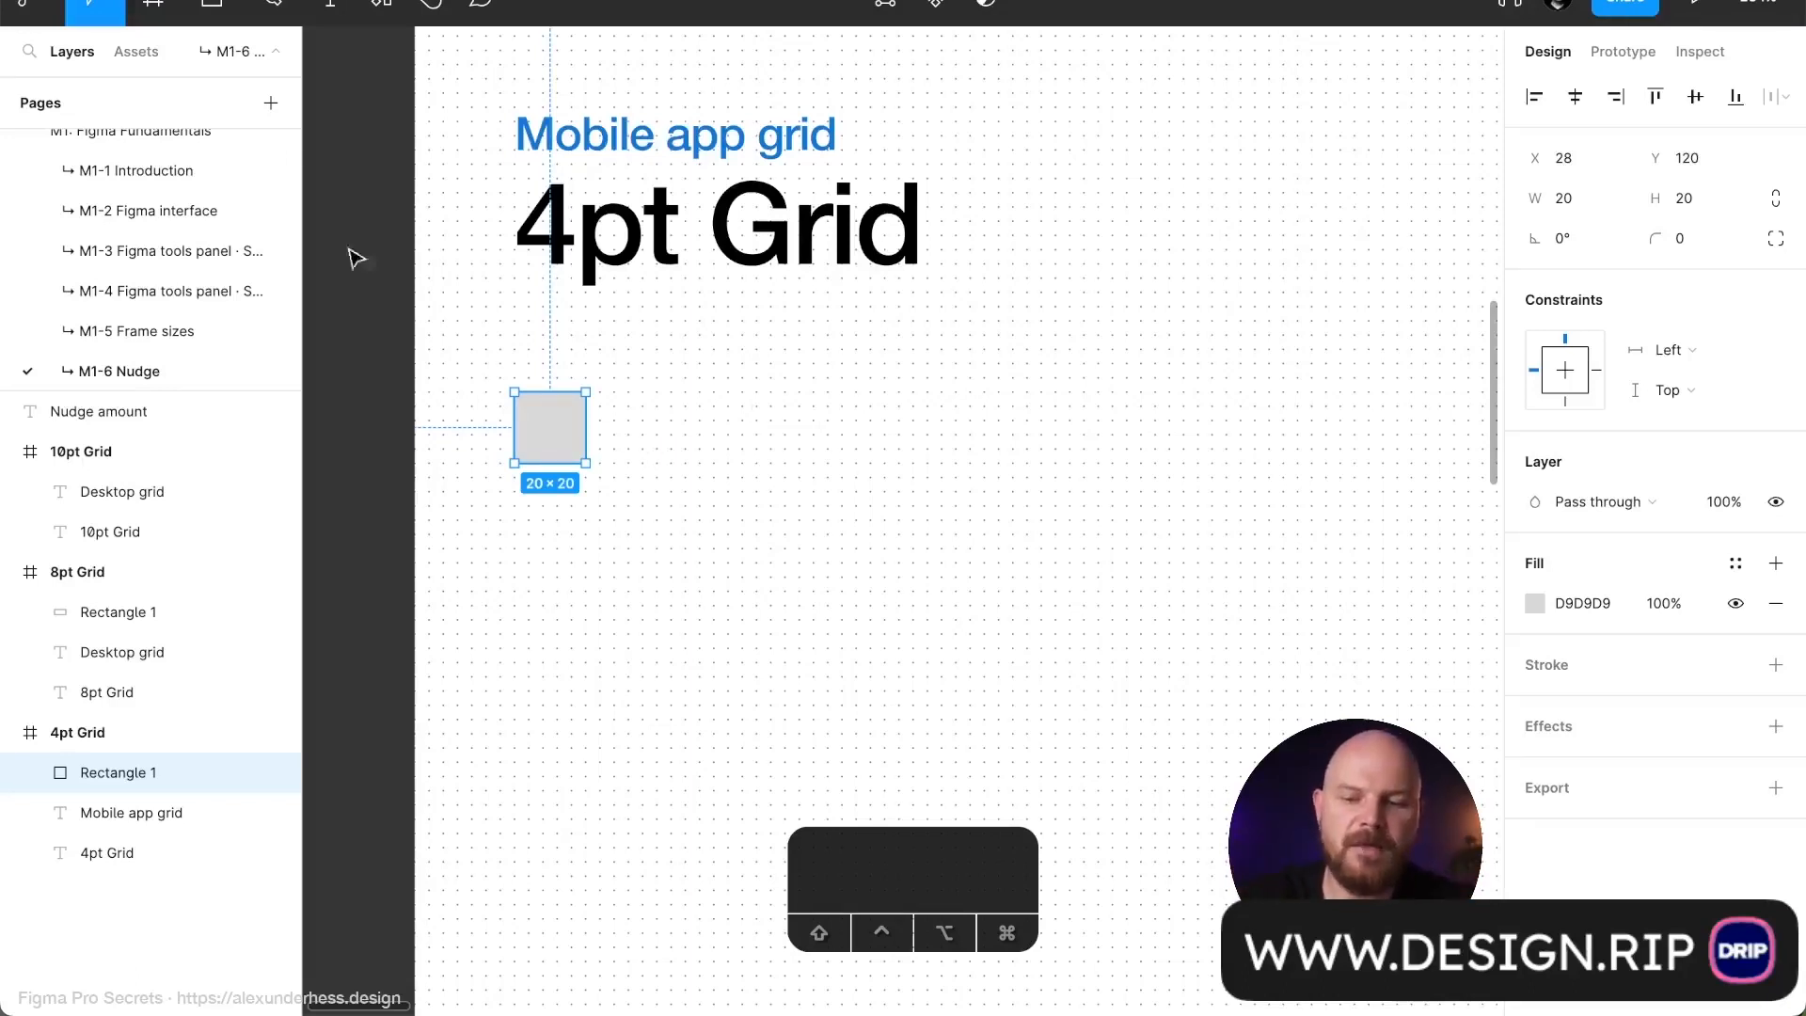
{"action": "left_click", "coordinate": [33, 10]}
{"action": "mouse_move", "coordinate": [102, 384]}
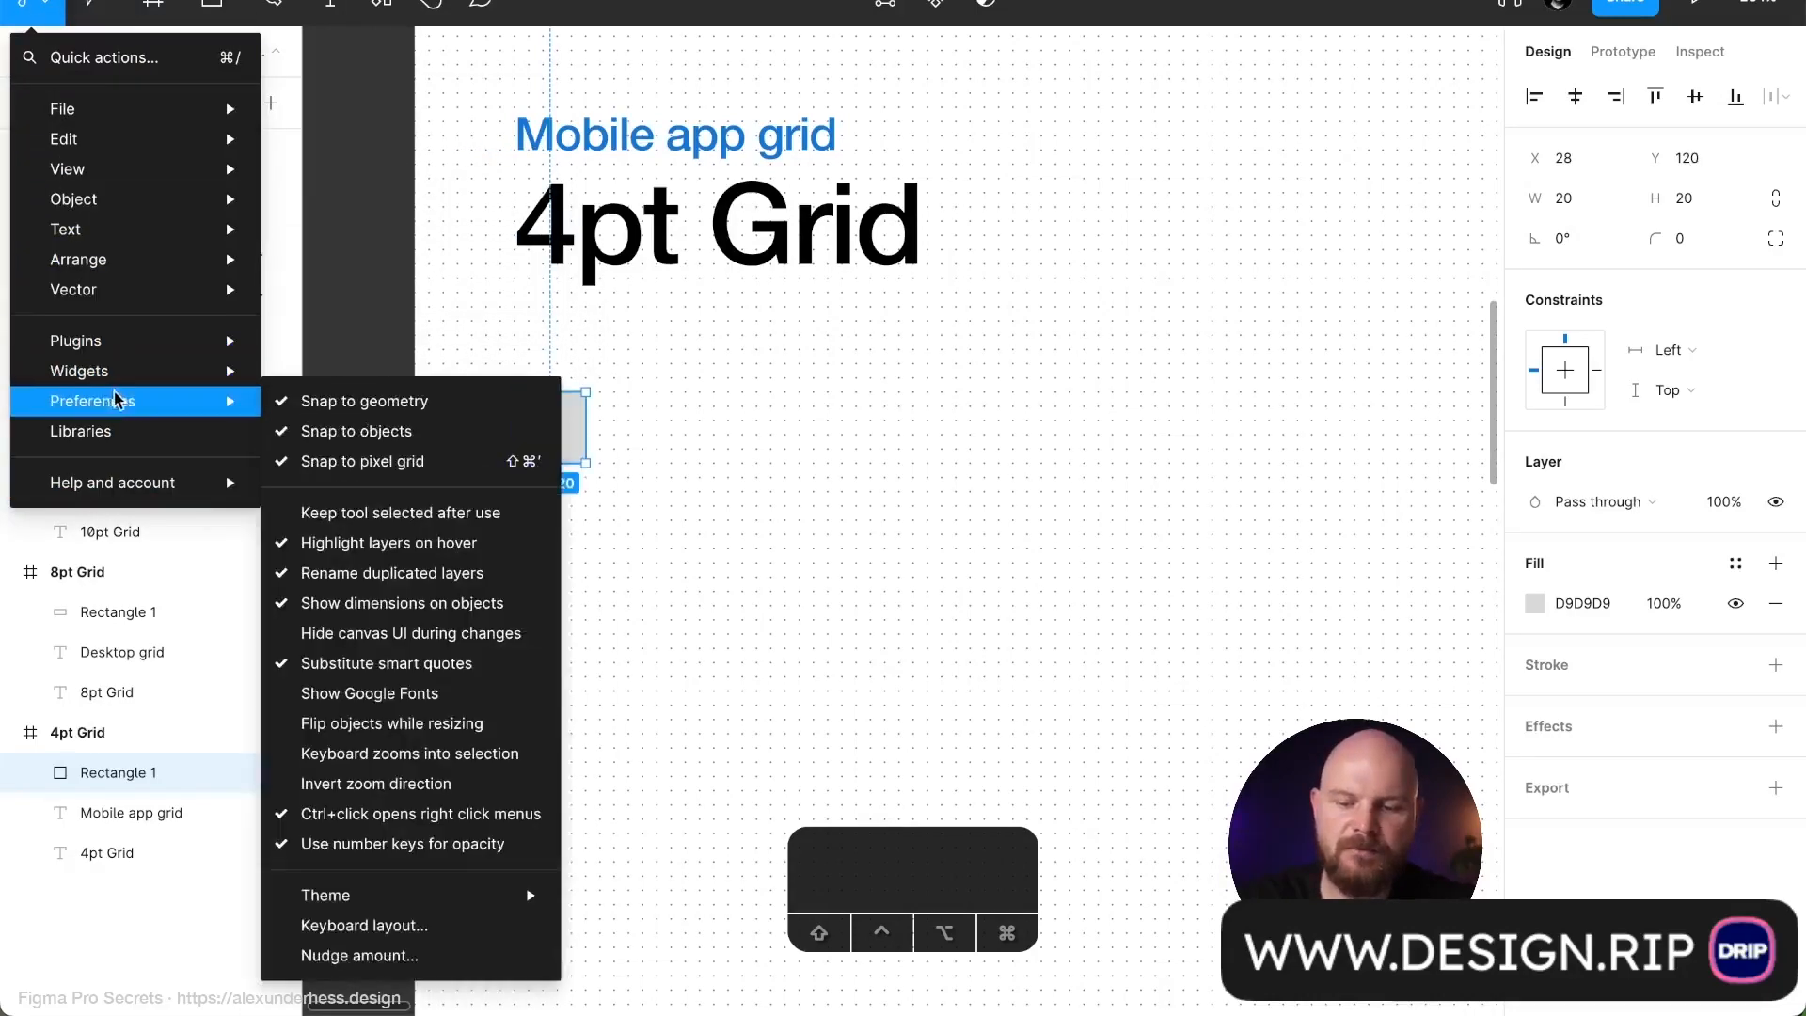
{"action": "left_click", "coordinate": [372, 955]}
{"action": "left_click", "coordinate": [861, 421]}
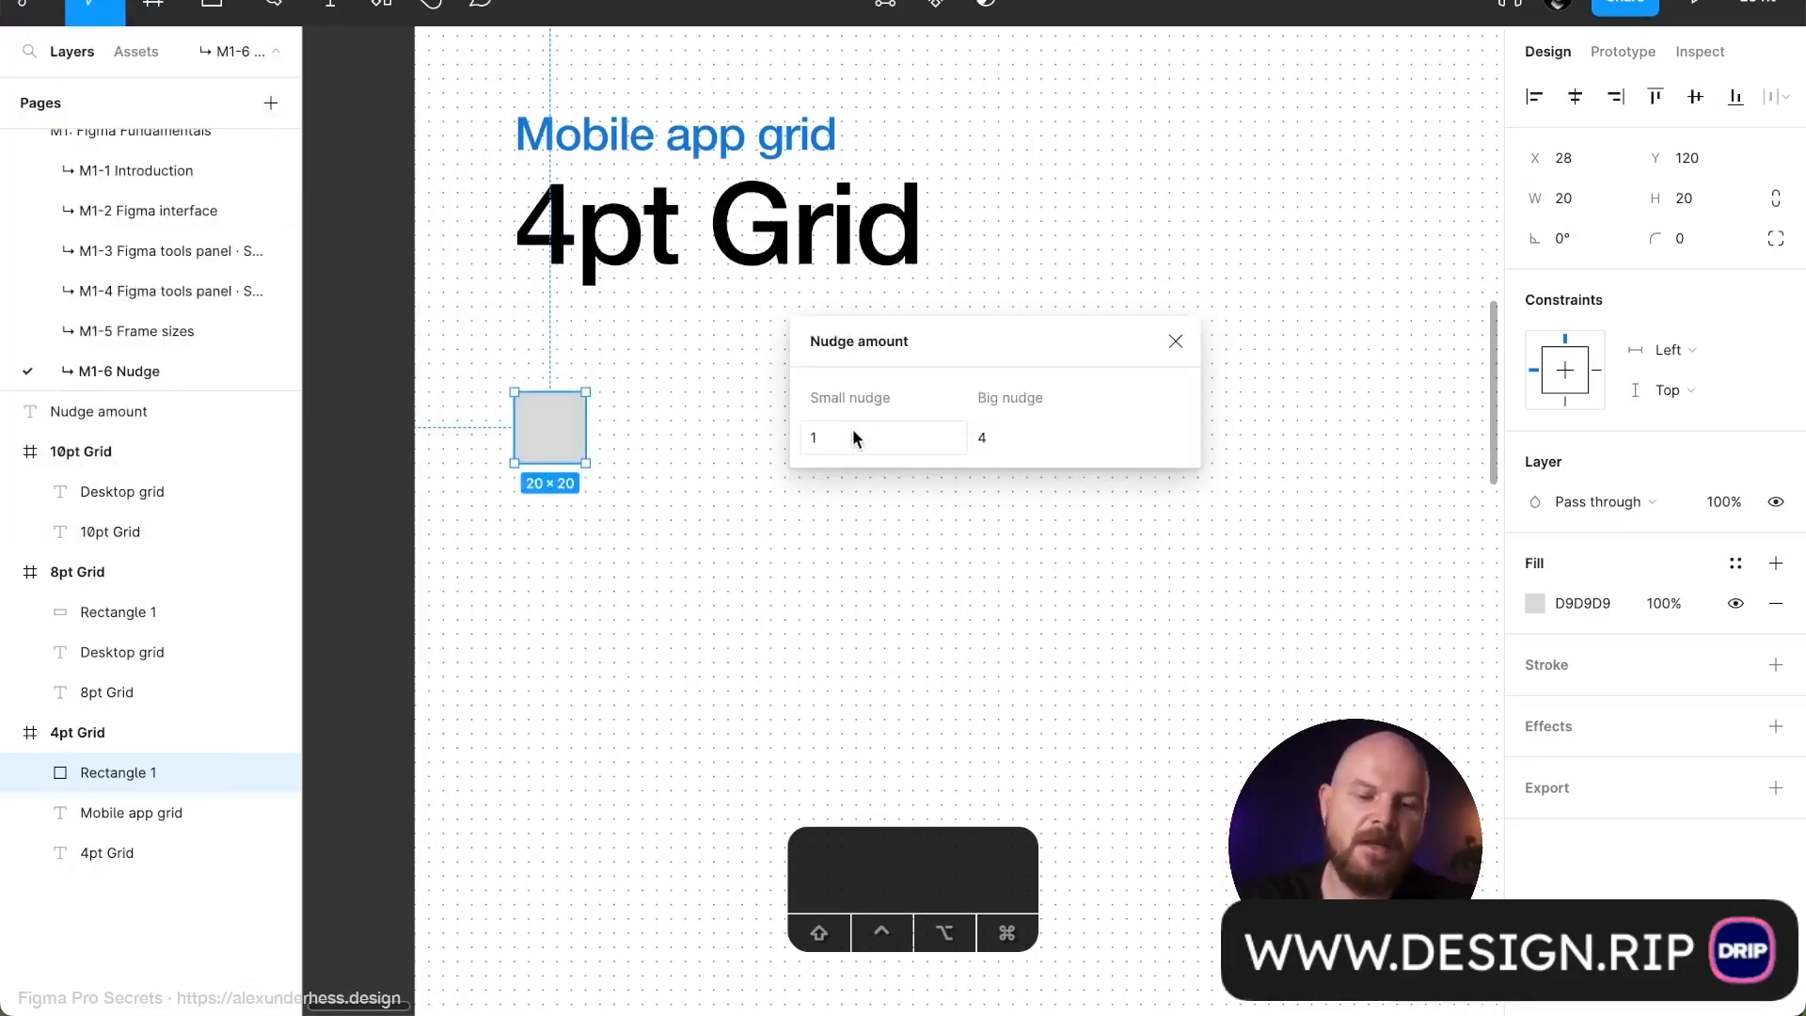
{"action": "type", "text": "4"}
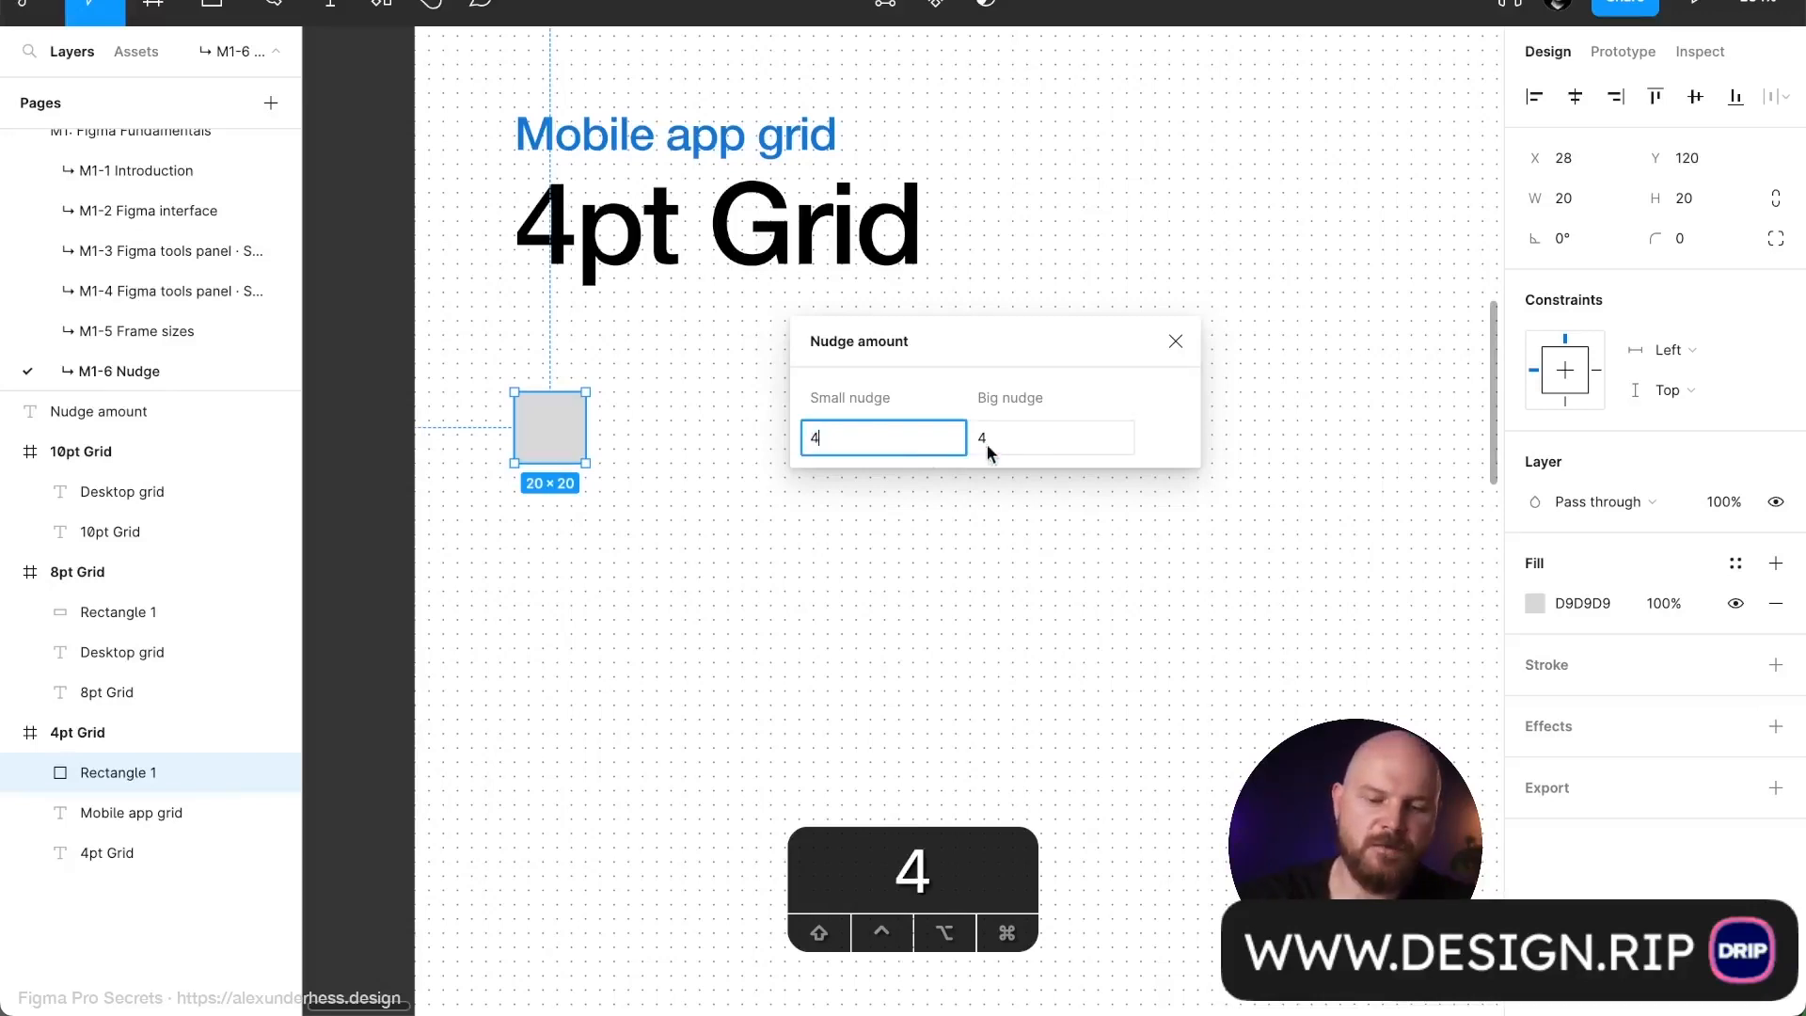
{"action": "left_click", "coordinate": [1025, 439]}
{"action": "type", "text": "8"}
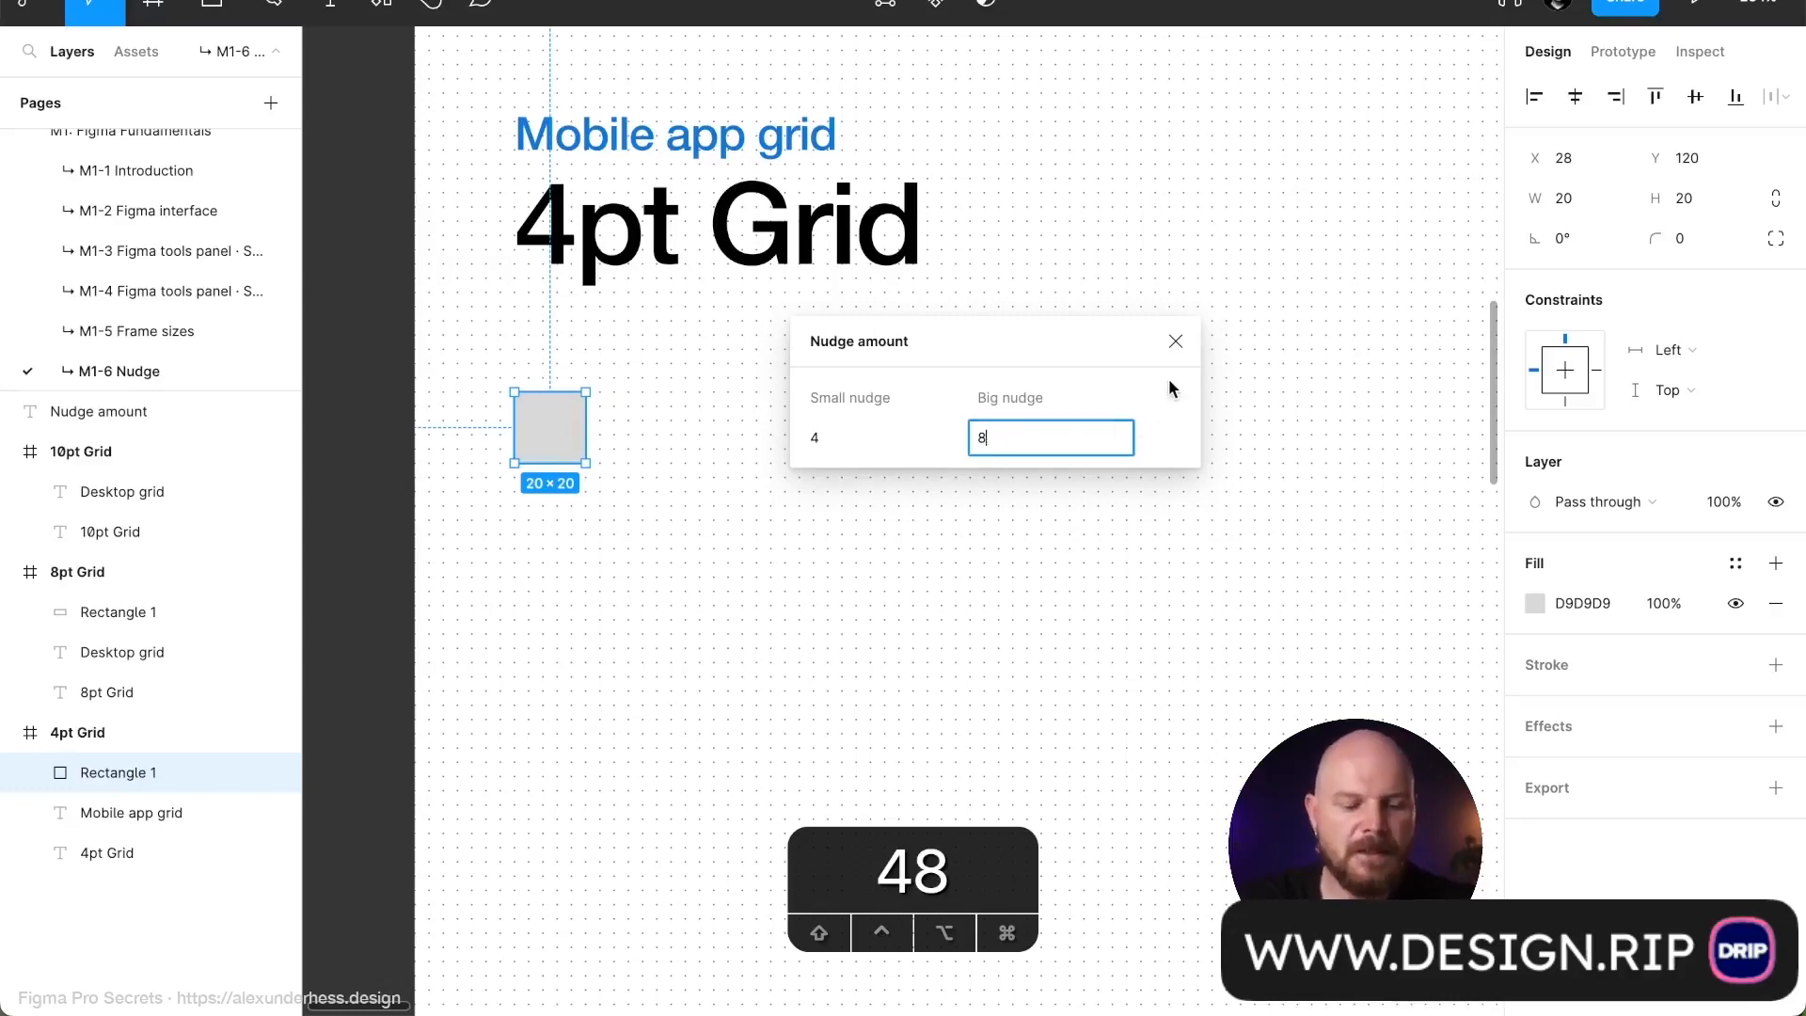
{"action": "key", "text": "Return"}
Move the square right to X 56 with three small nudges and two big nudges
{"action": "scroll", "coordinate": [550, 430], "scroll_direction": "up", "scroll_amount": 5}
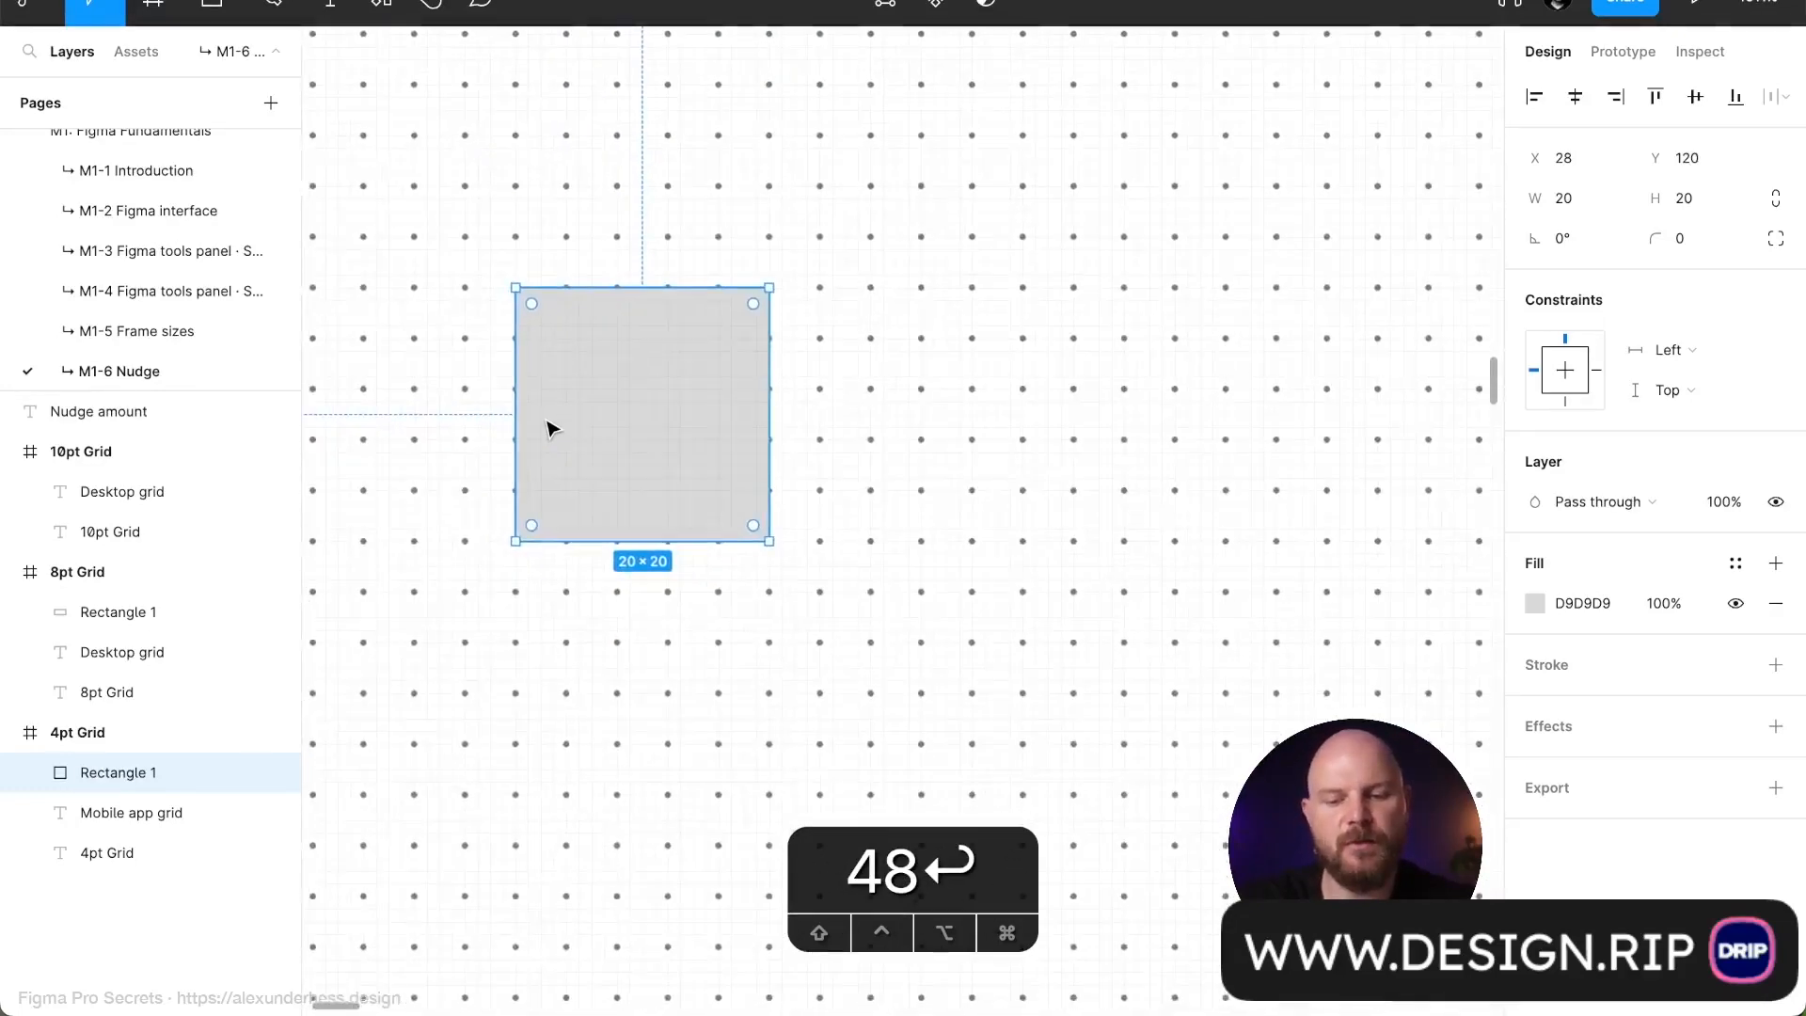
{"action": "key", "text": "Right"}
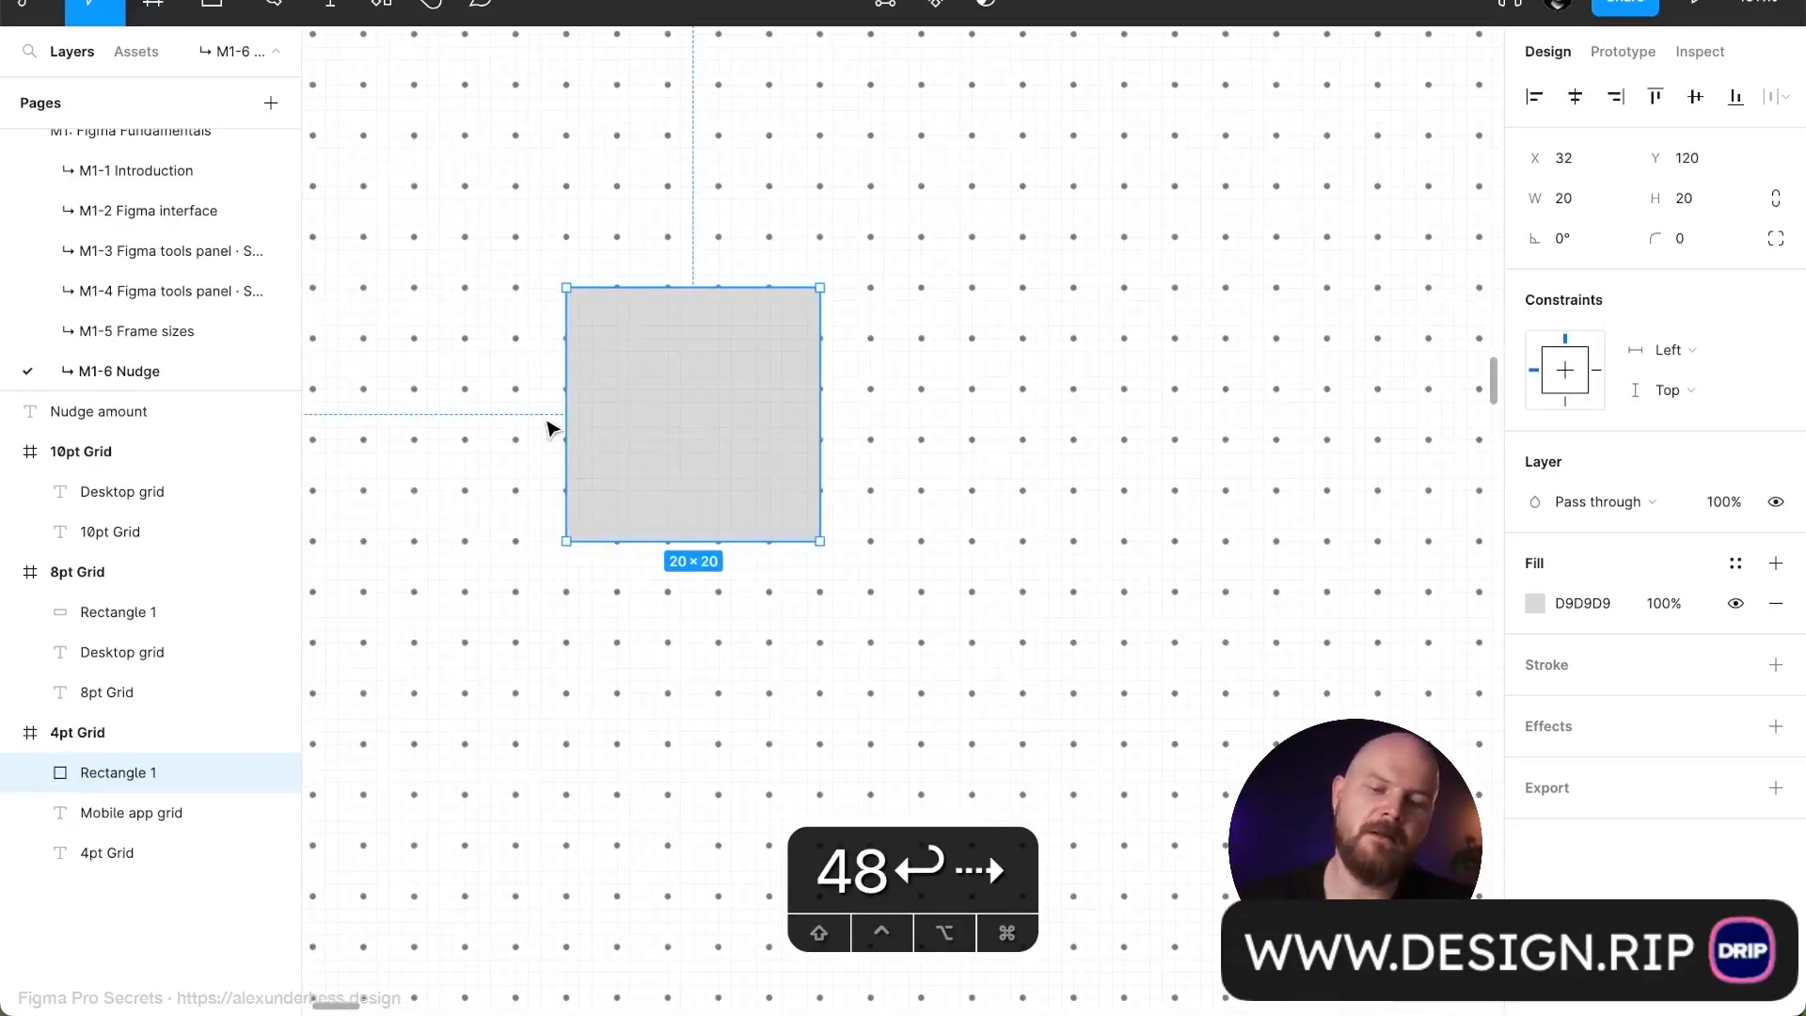
{"action": "key", "text": "Right"}
{"action": "key", "text": "Right"}
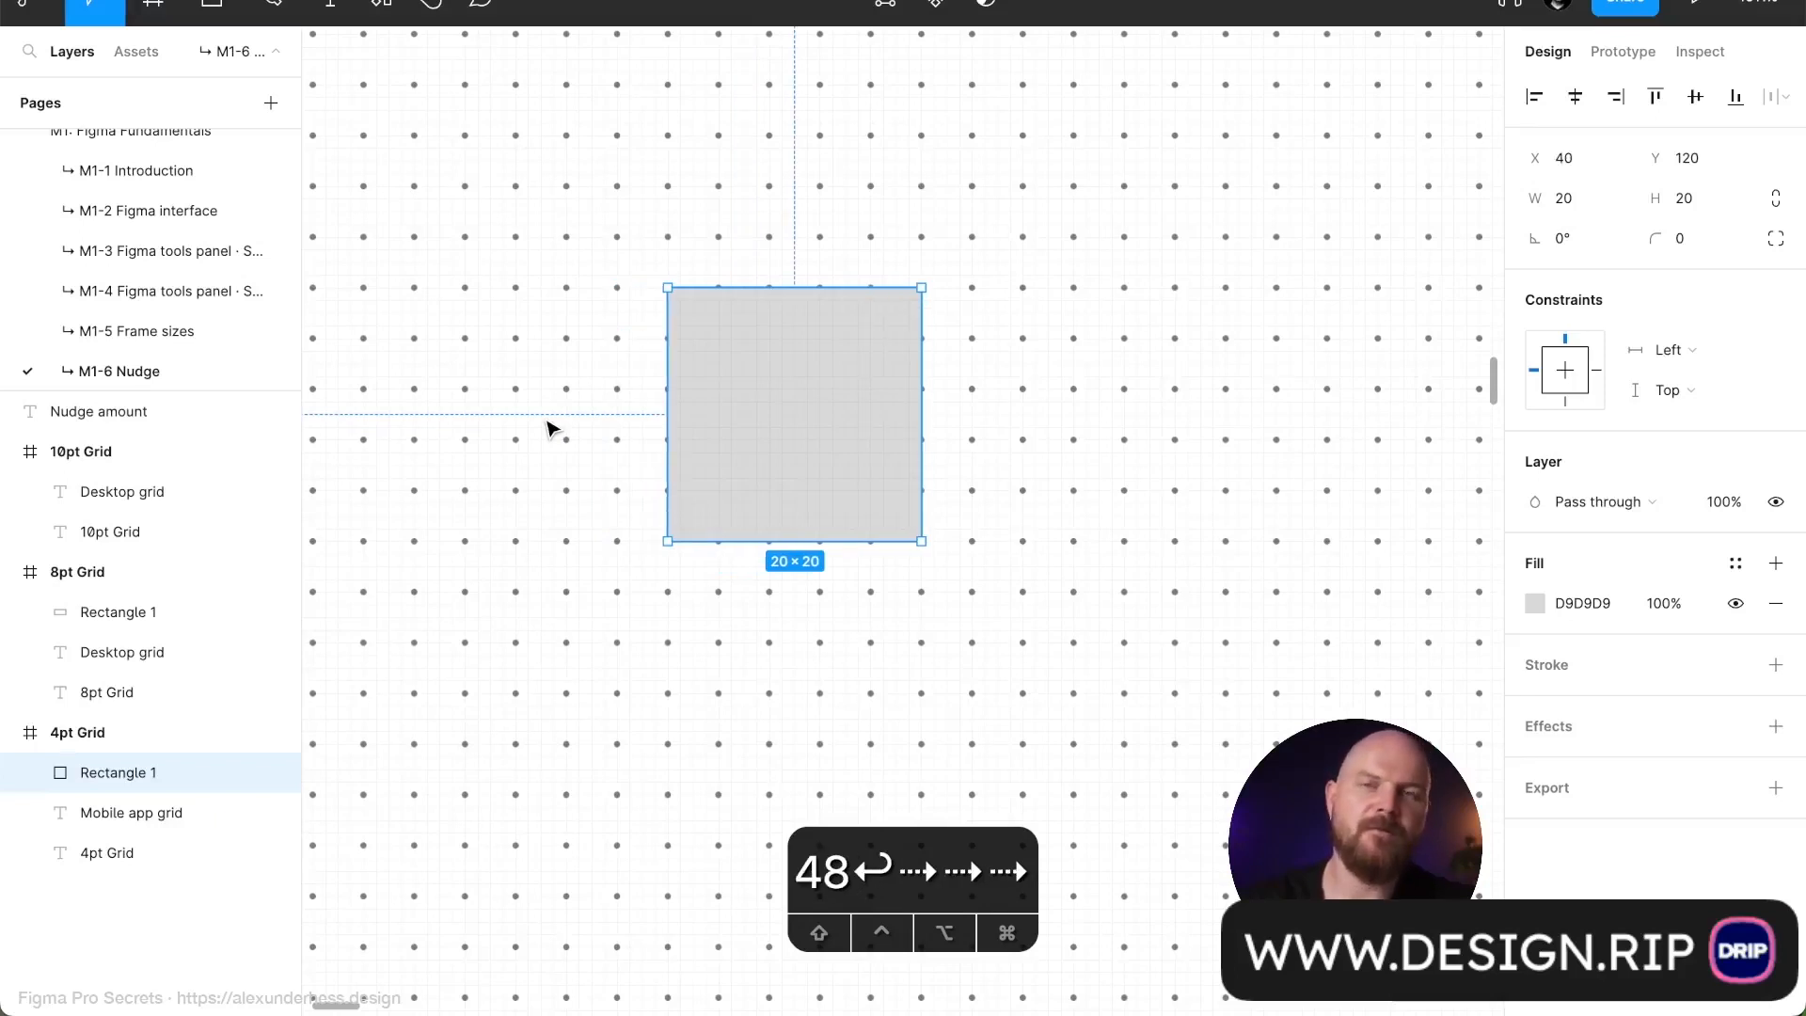
{"action": "key", "text": "shift"}
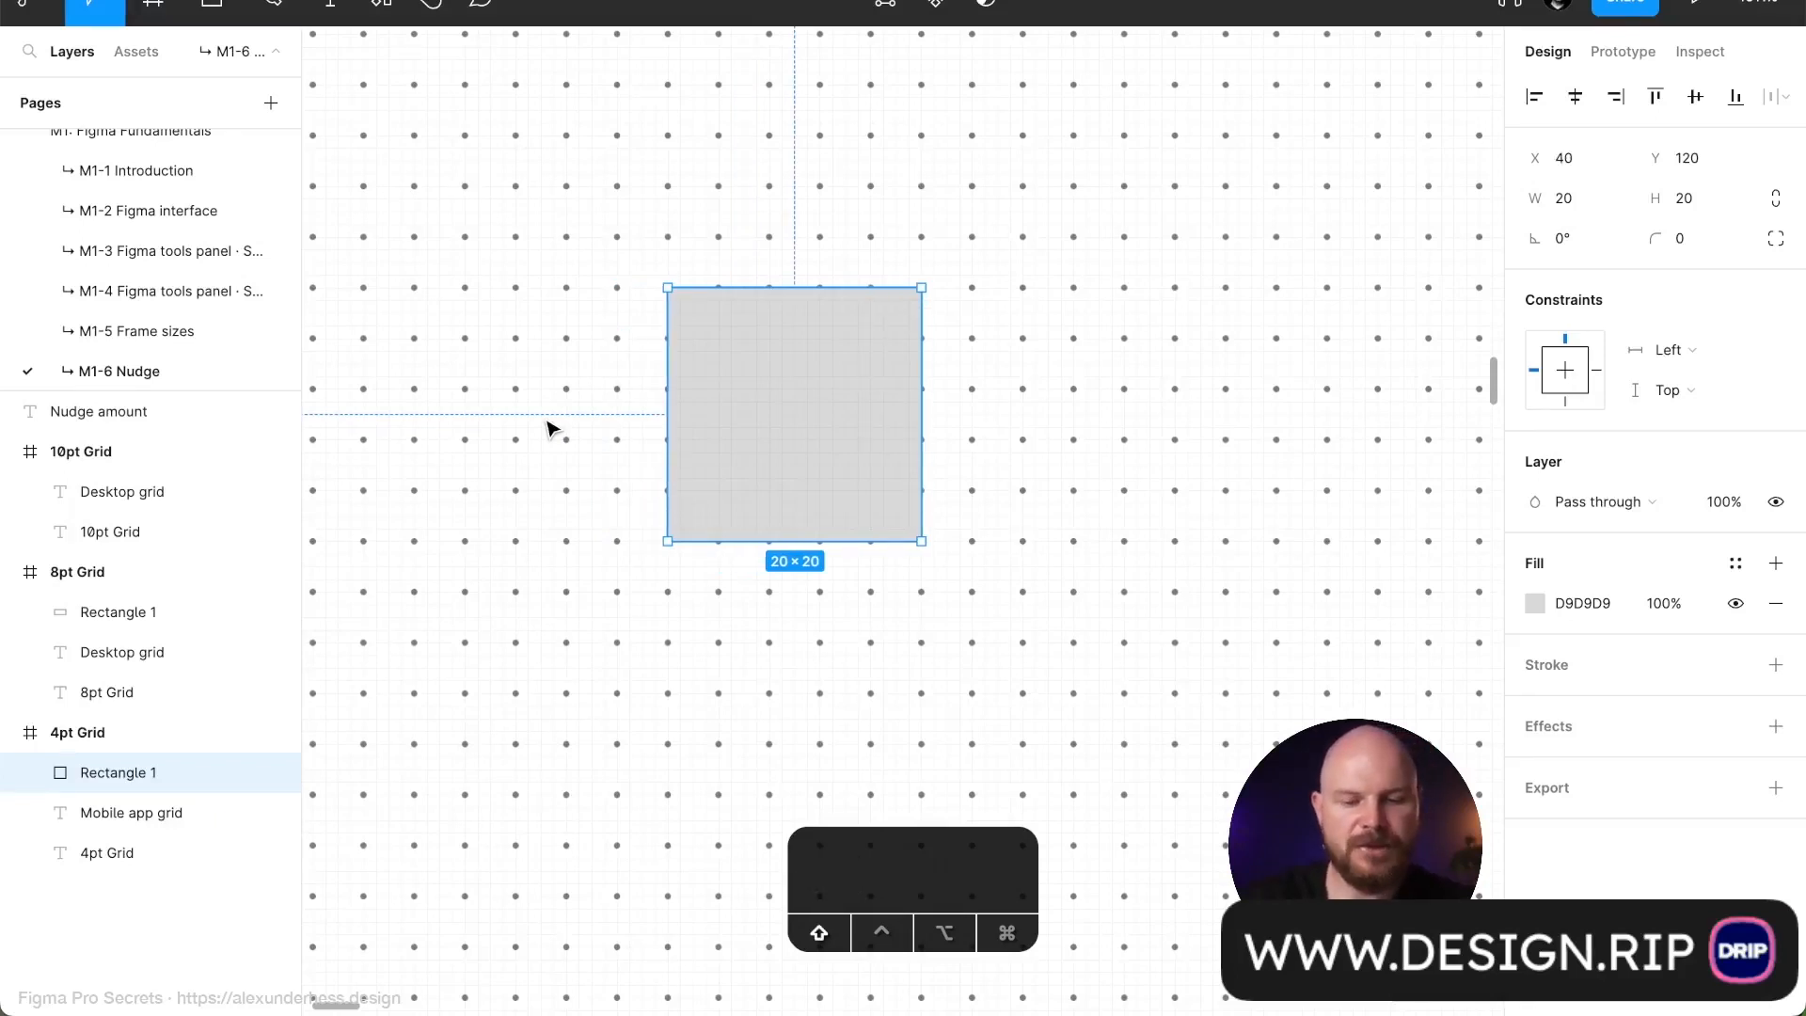
{"action": "key", "text": "shift+Right"}
{"action": "key", "text": "shift+Right"}
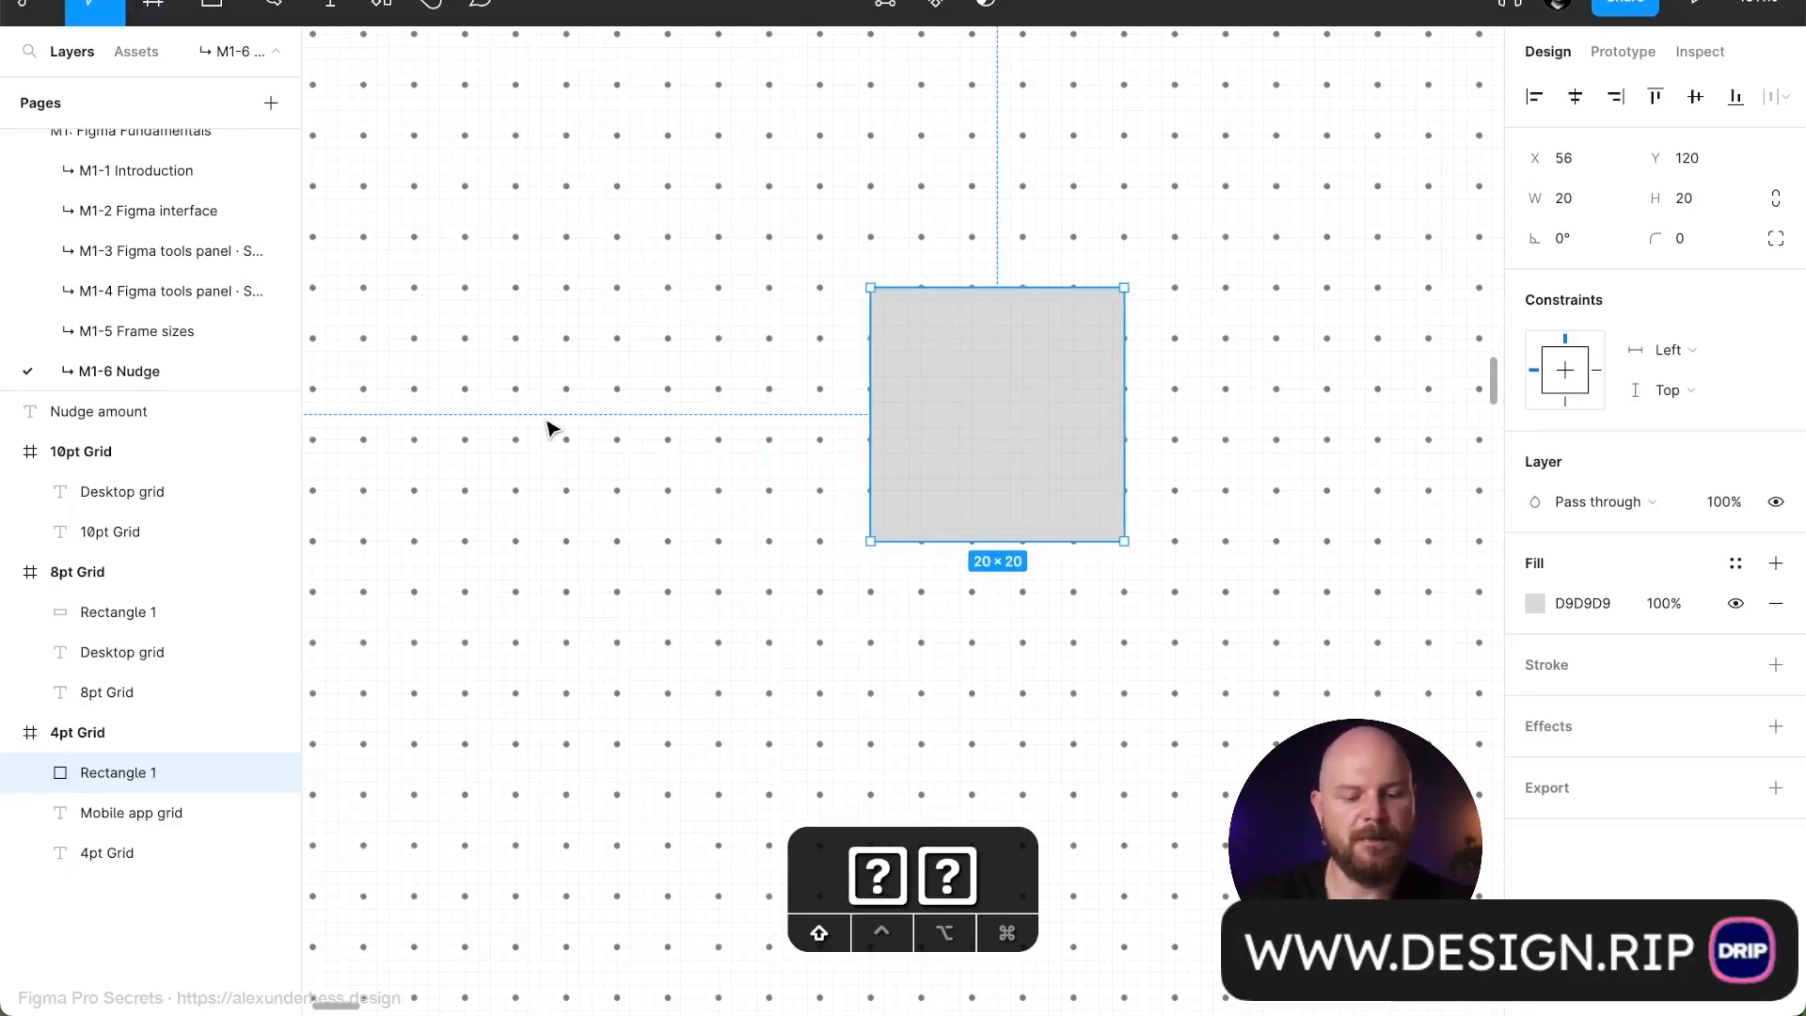
Move the square left to X 24 with four big nudges
{"action": "key", "text": "shift+Left"}
{"action": "key", "text": "shift+Left"}
{"action": "key", "text": "shift+Left"}
{"action": "key", "text": "shift+Left"}
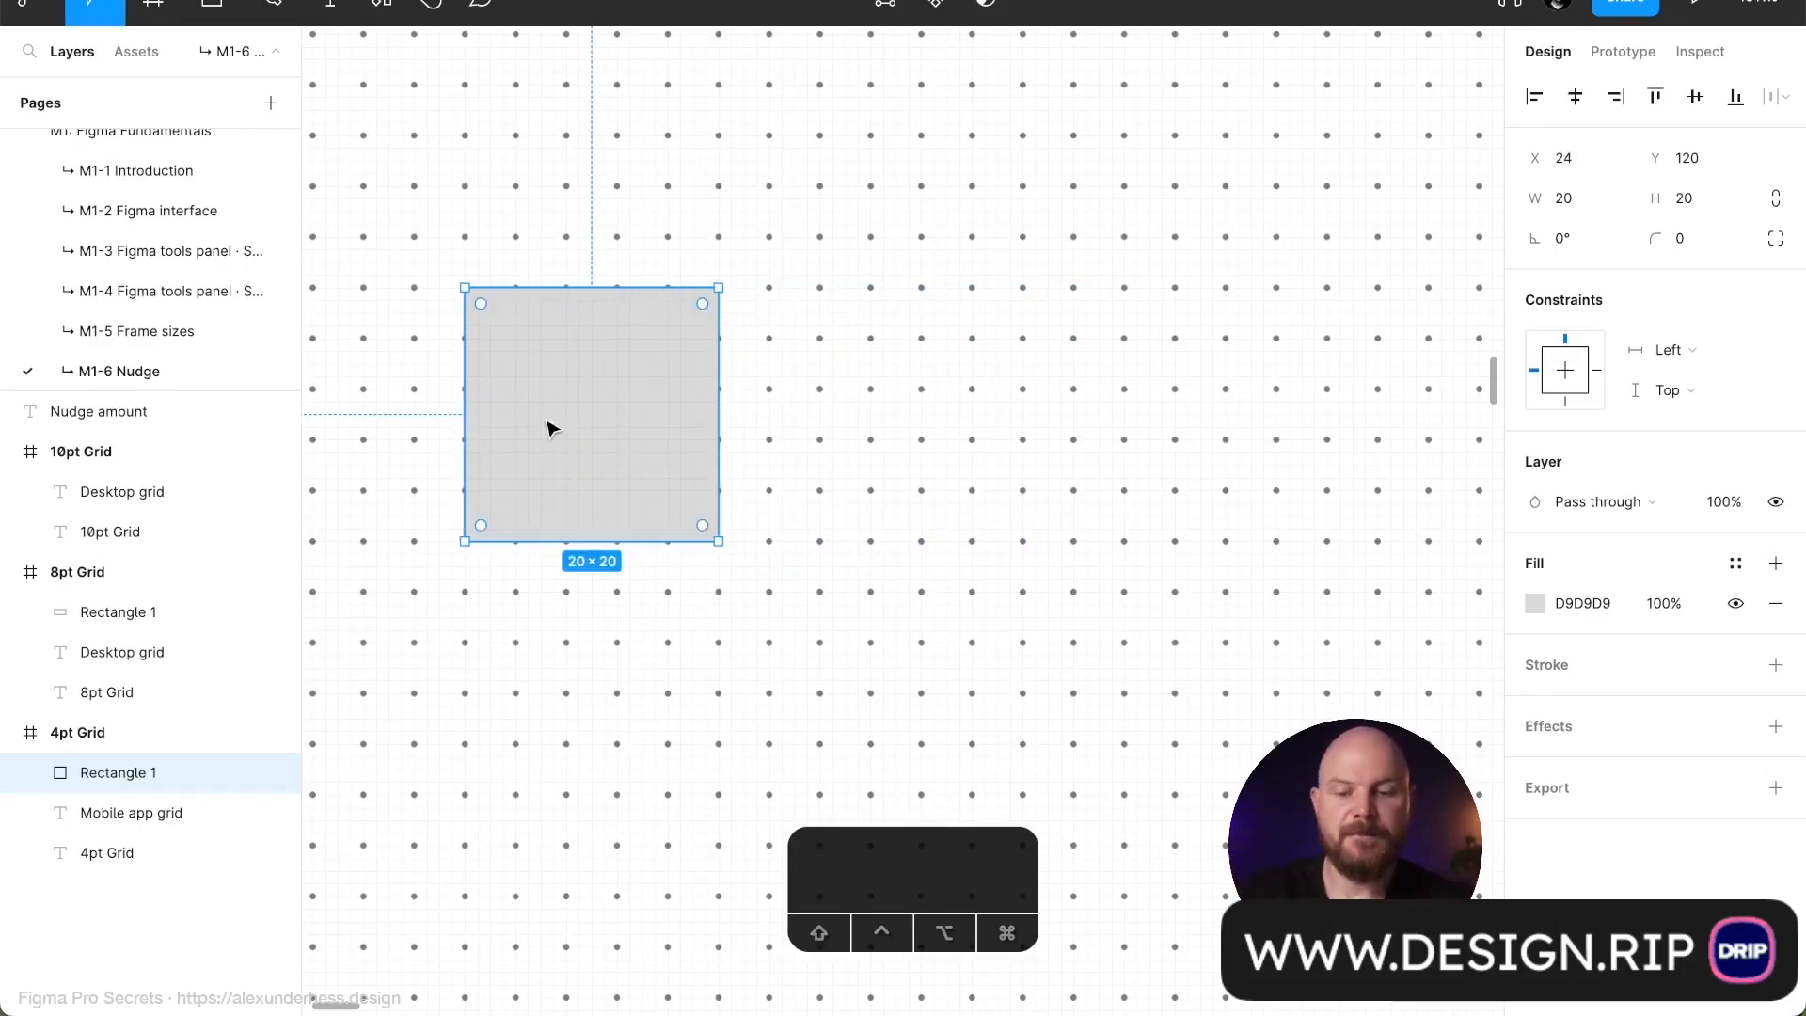
Duplicate the square directly below at X 24, Y 144, and shift the copy to Y 160 in small nudges
{"action": "scroll", "coordinate": [548, 428], "scroll_direction": "down", "scroll_amount": 5}
{"action": "left_click_drag", "start_coordinate": [589, 291], "coordinate": [584, 504]}
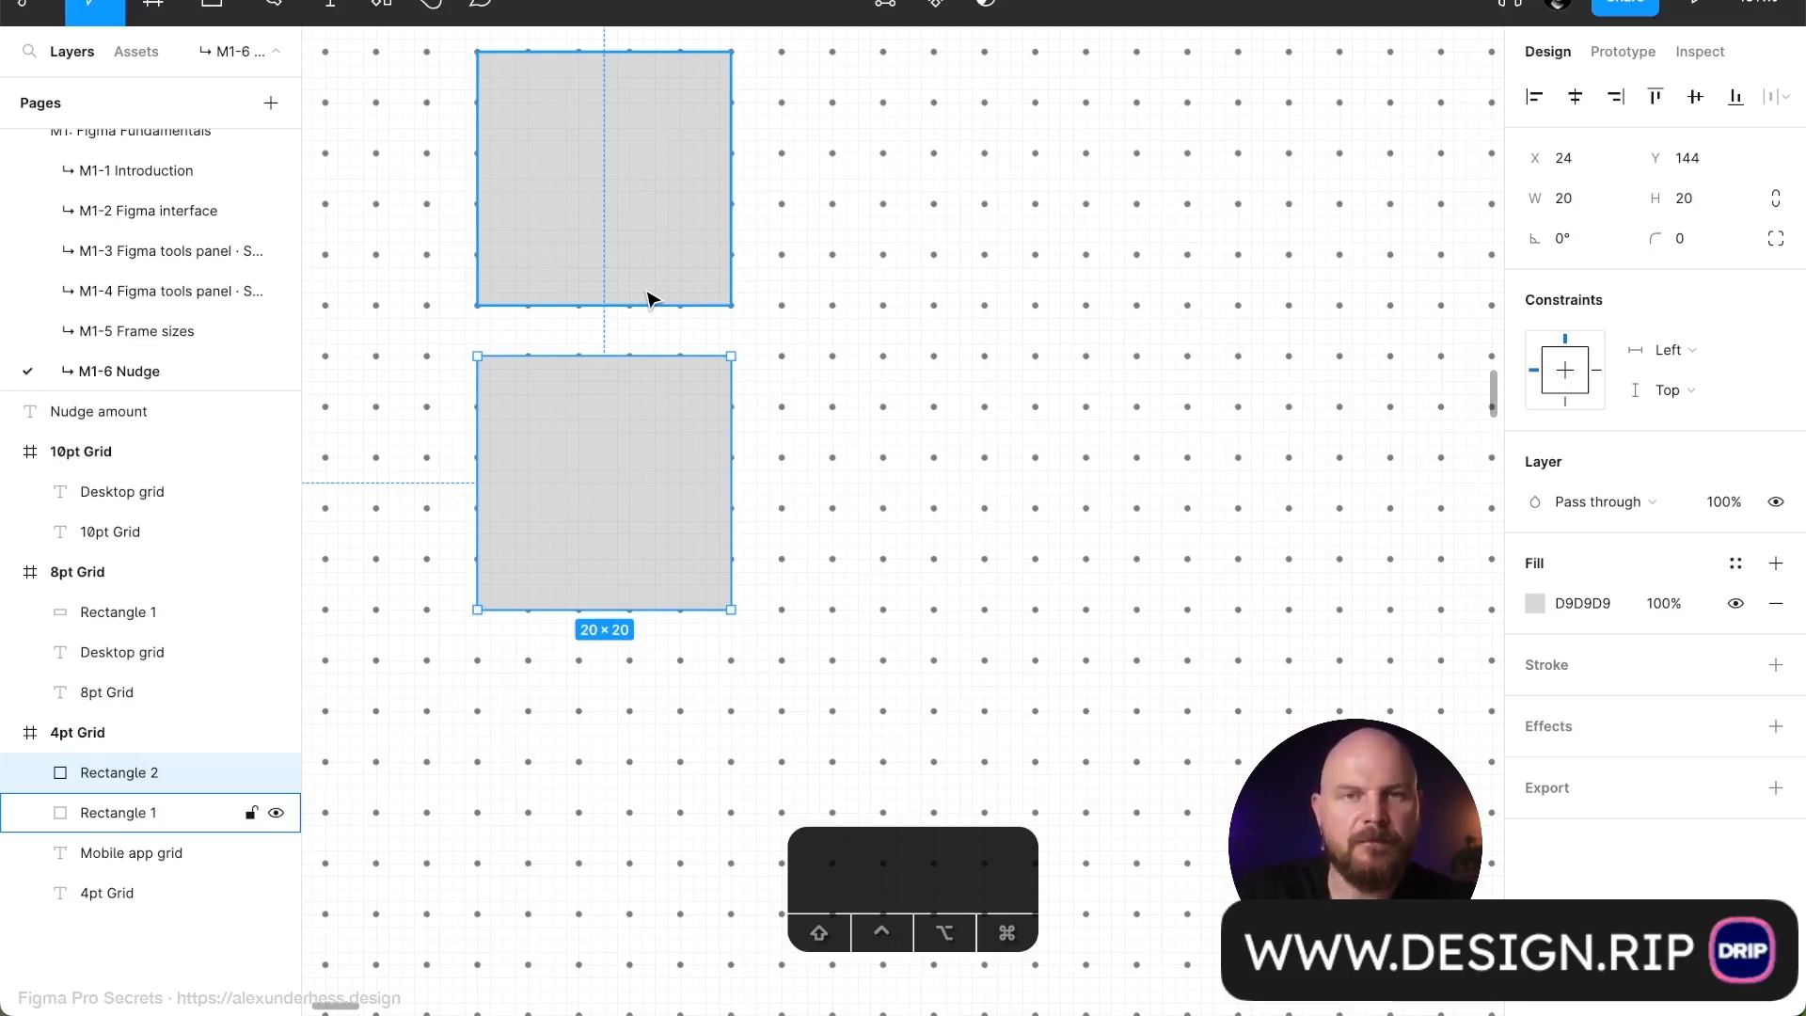
{"action": "key", "text": "Up"}
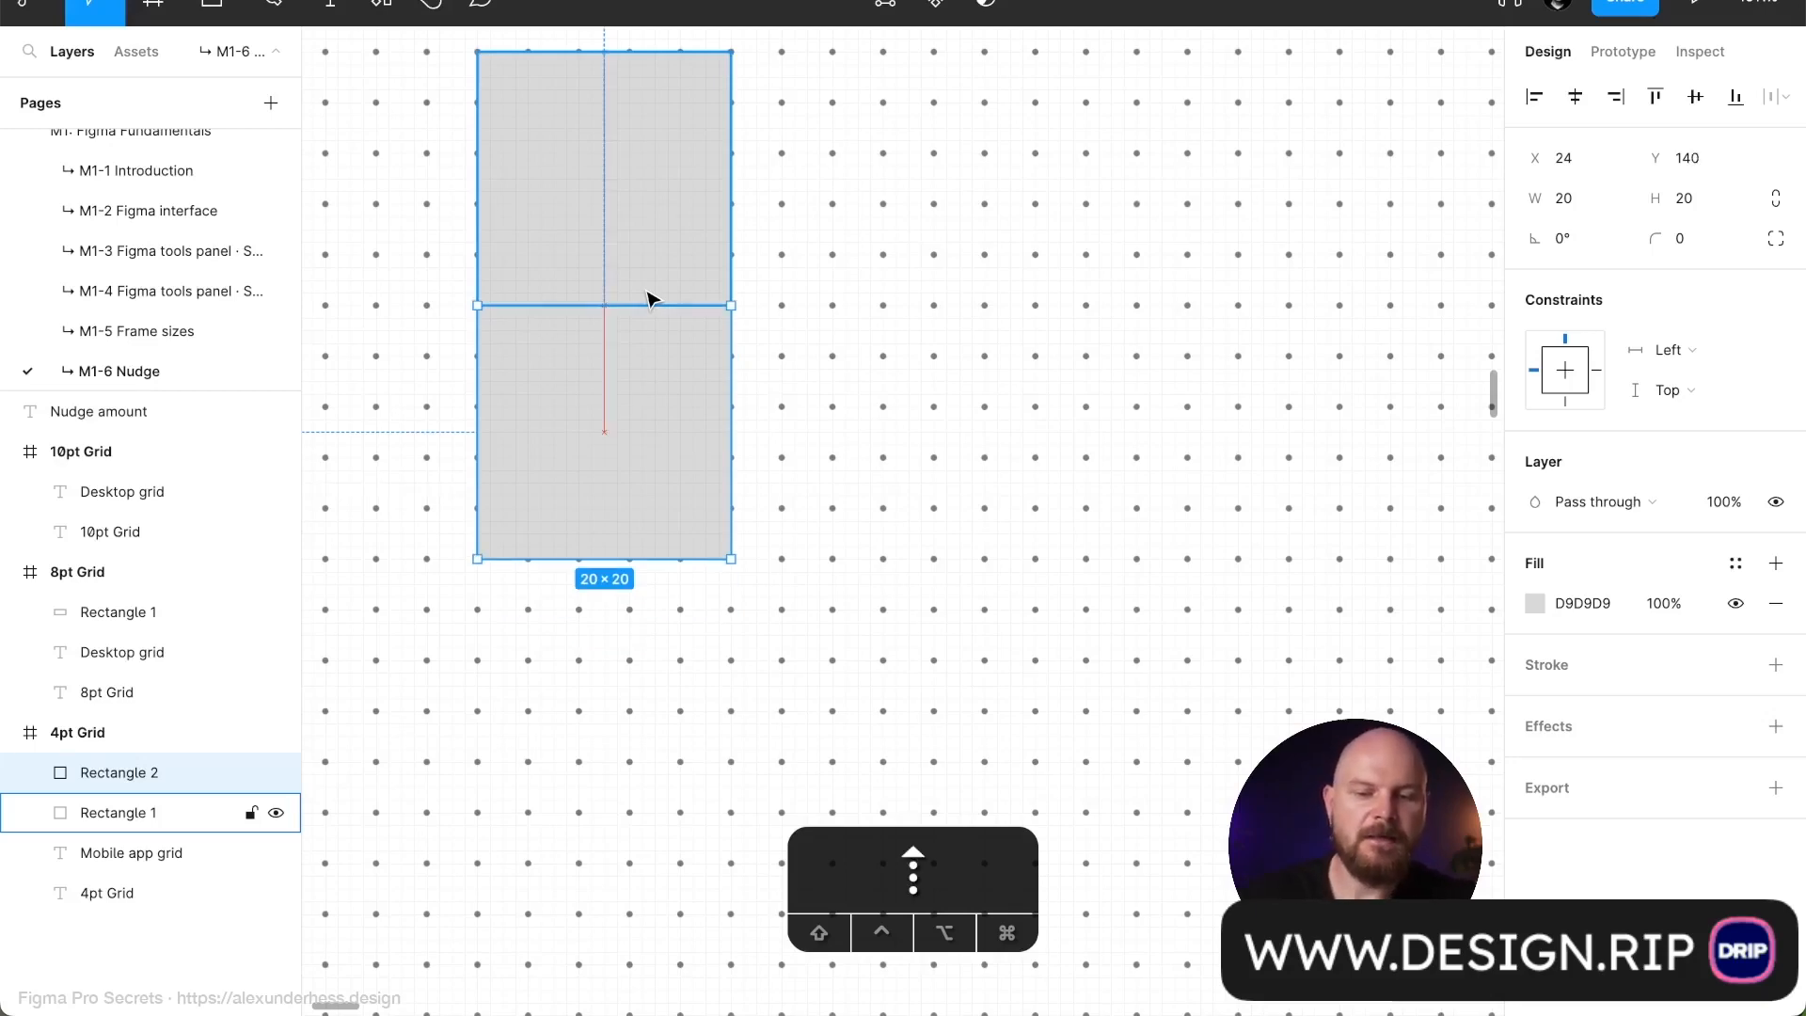
{"action": "key", "text": "Down"}
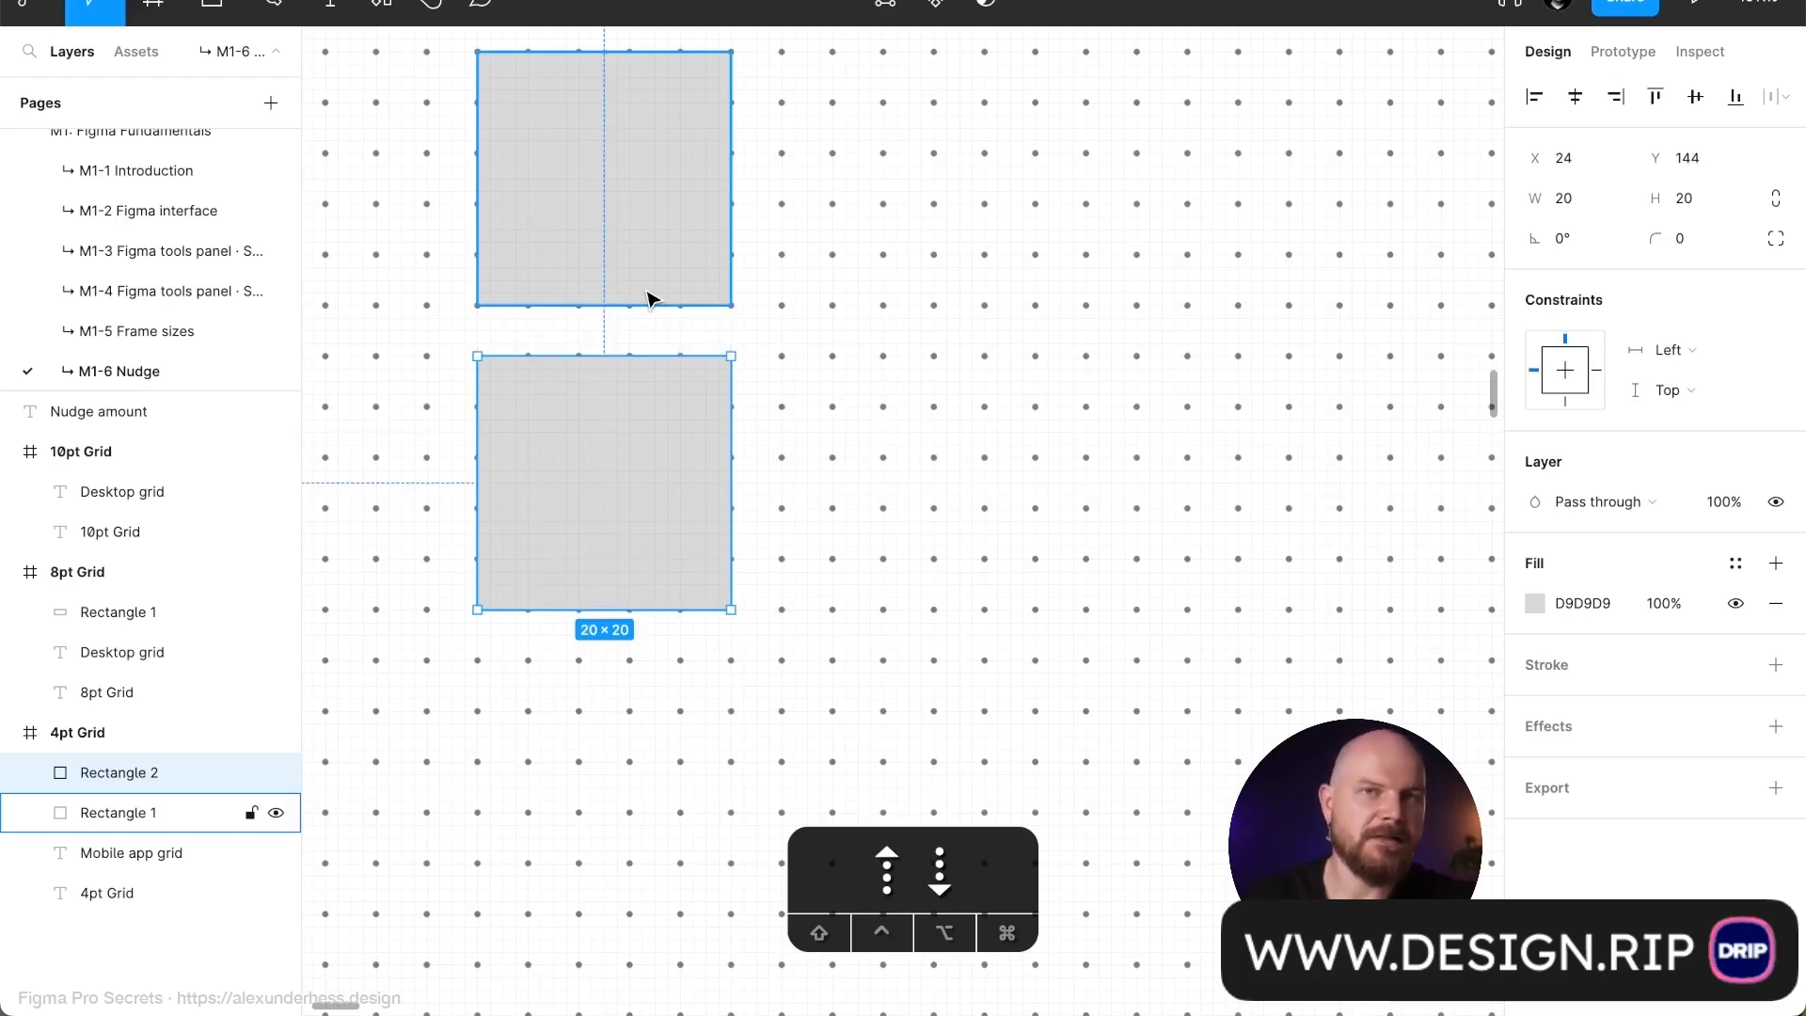
{"action": "key", "text": "Down"}
{"action": "key", "text": "Down"}
{"action": "key", "text": "Down"}
{"action": "key", "text": "Down"}
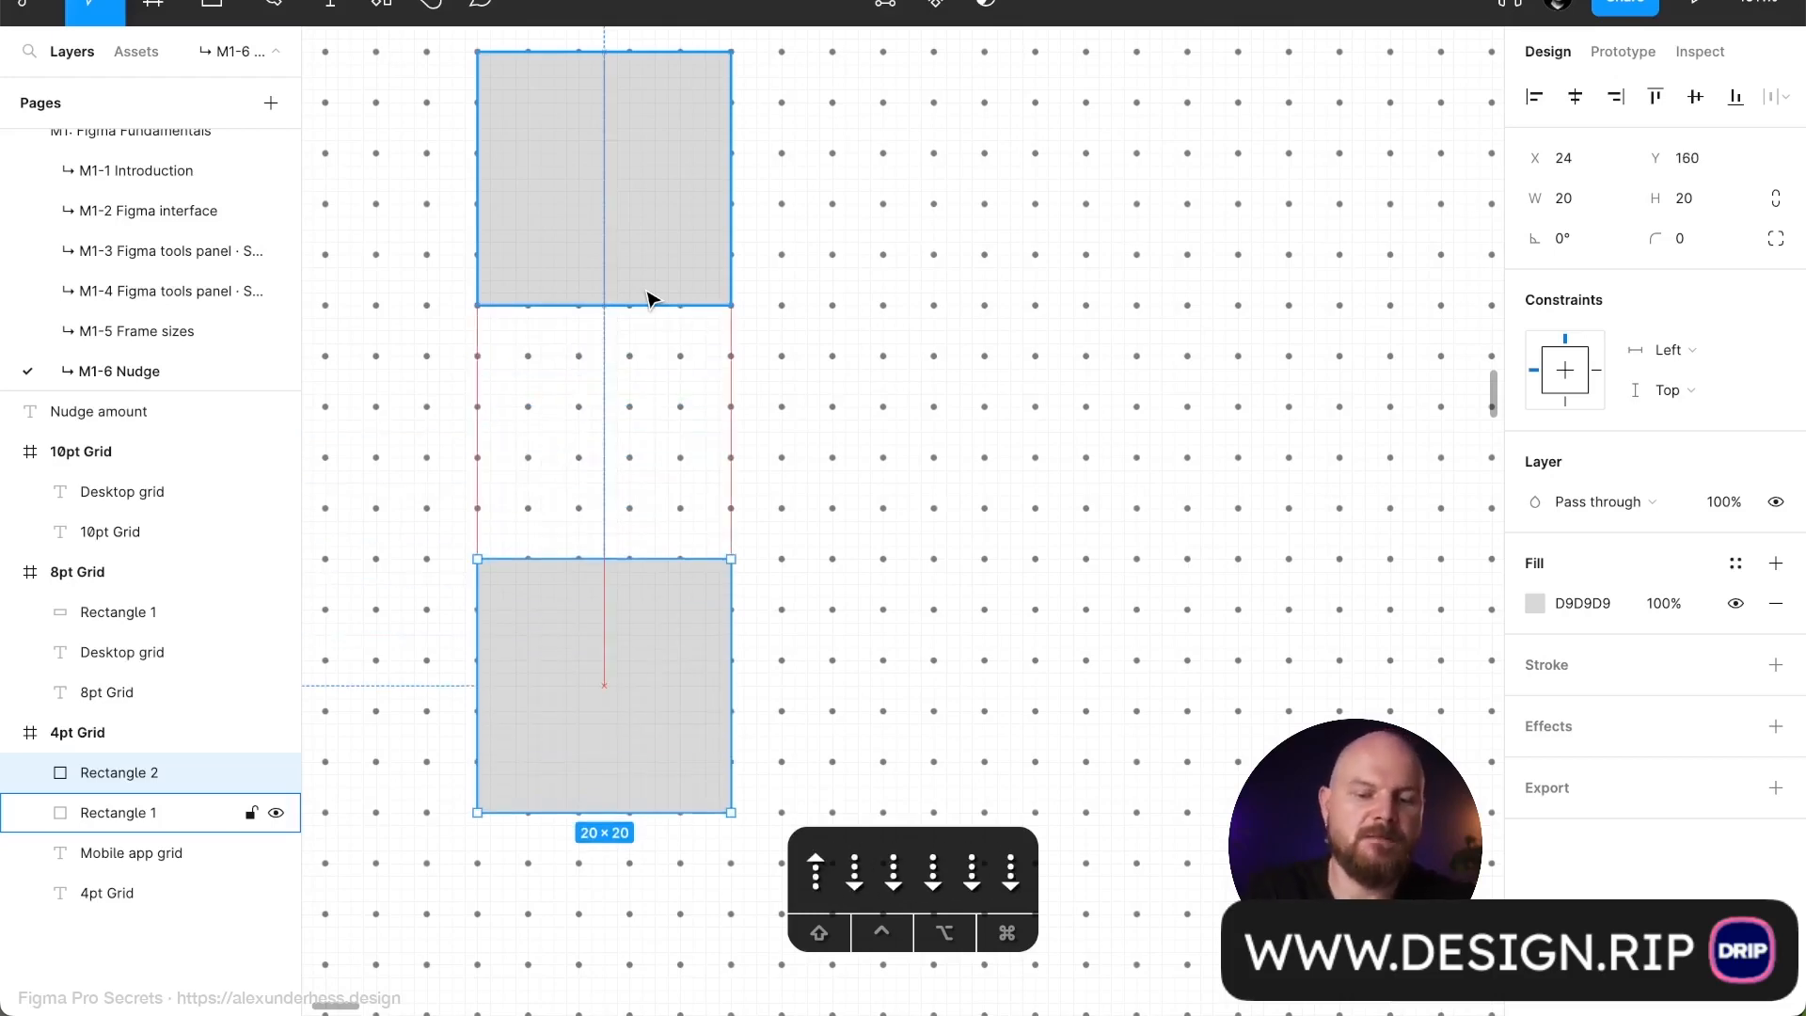
Raise the copy to Y 140 with five small nudges so it touches the upper square
{"action": "key", "text": "Up"}
{"action": "key", "text": "Up"}
{"action": "key", "text": "Up"}
{"action": "key", "text": "Up"}
{"action": "key", "text": "Up"}
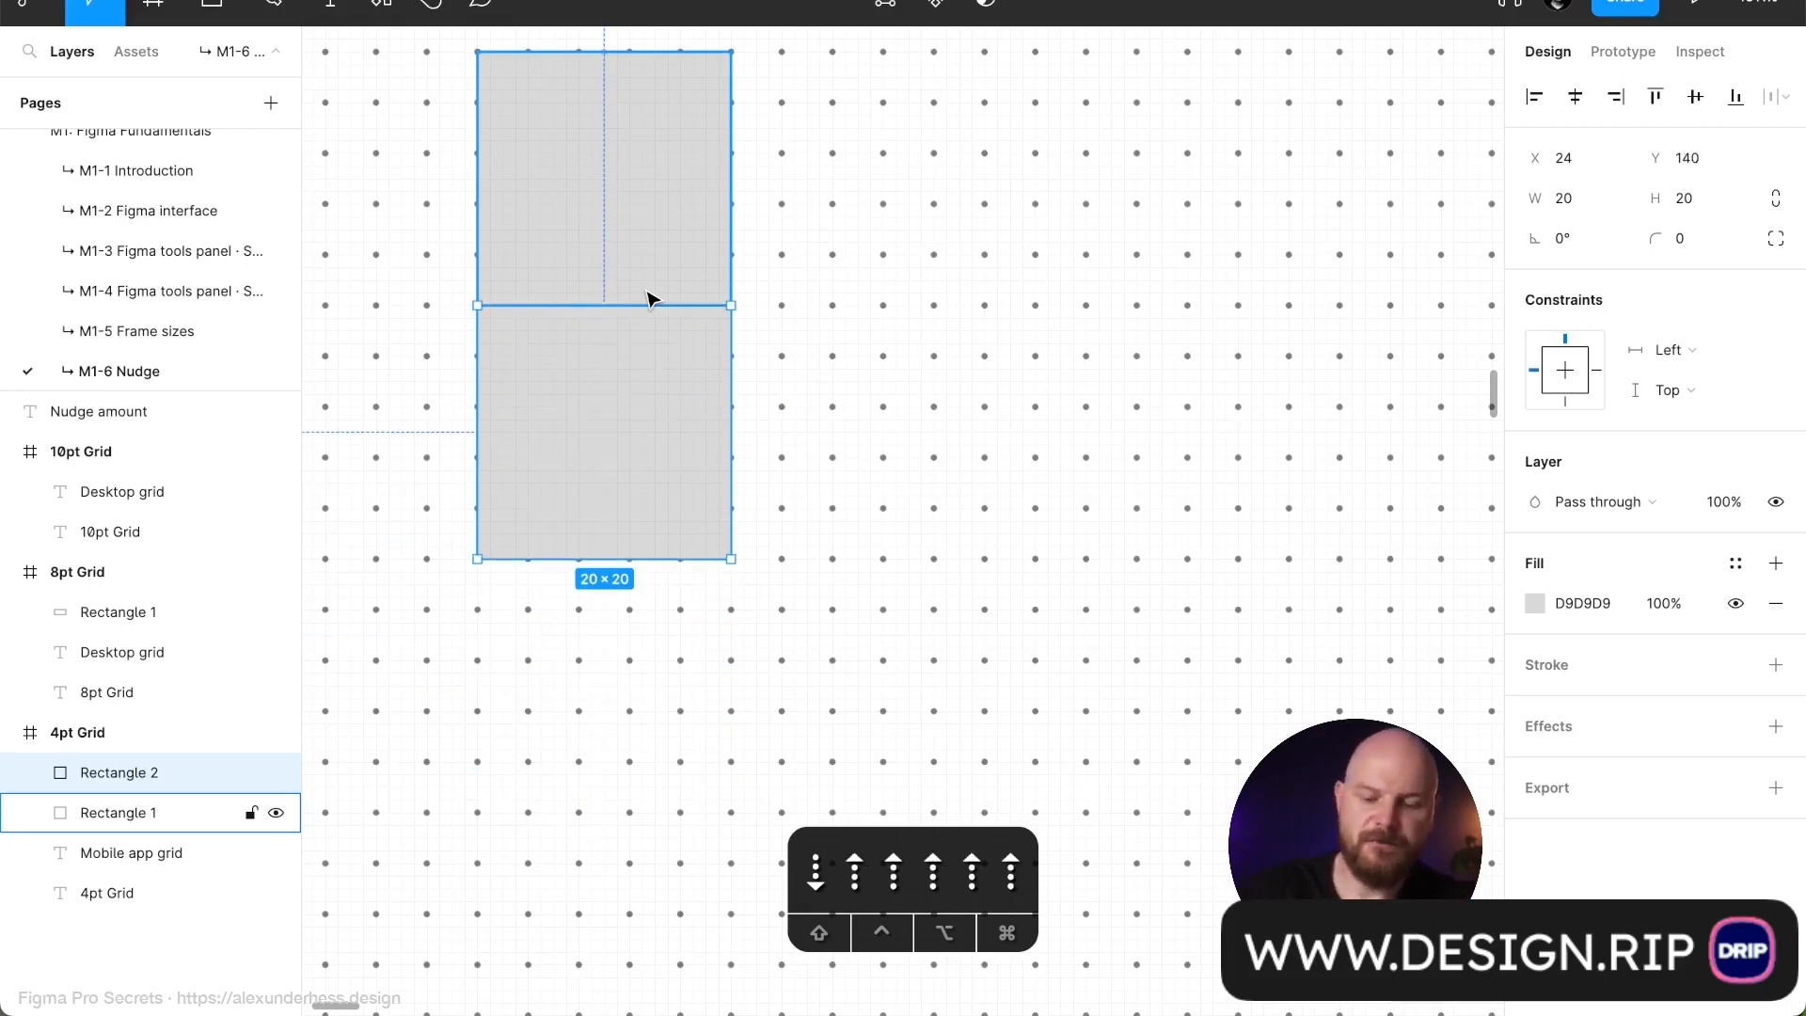
Lower the copy to Y 180 with five big nudges and measure its distance to the upper square
{"action": "key", "text": "shift+Down"}
{"action": "key", "text": "shift+Down"}
{"action": "key", "text": "shift+Down"}
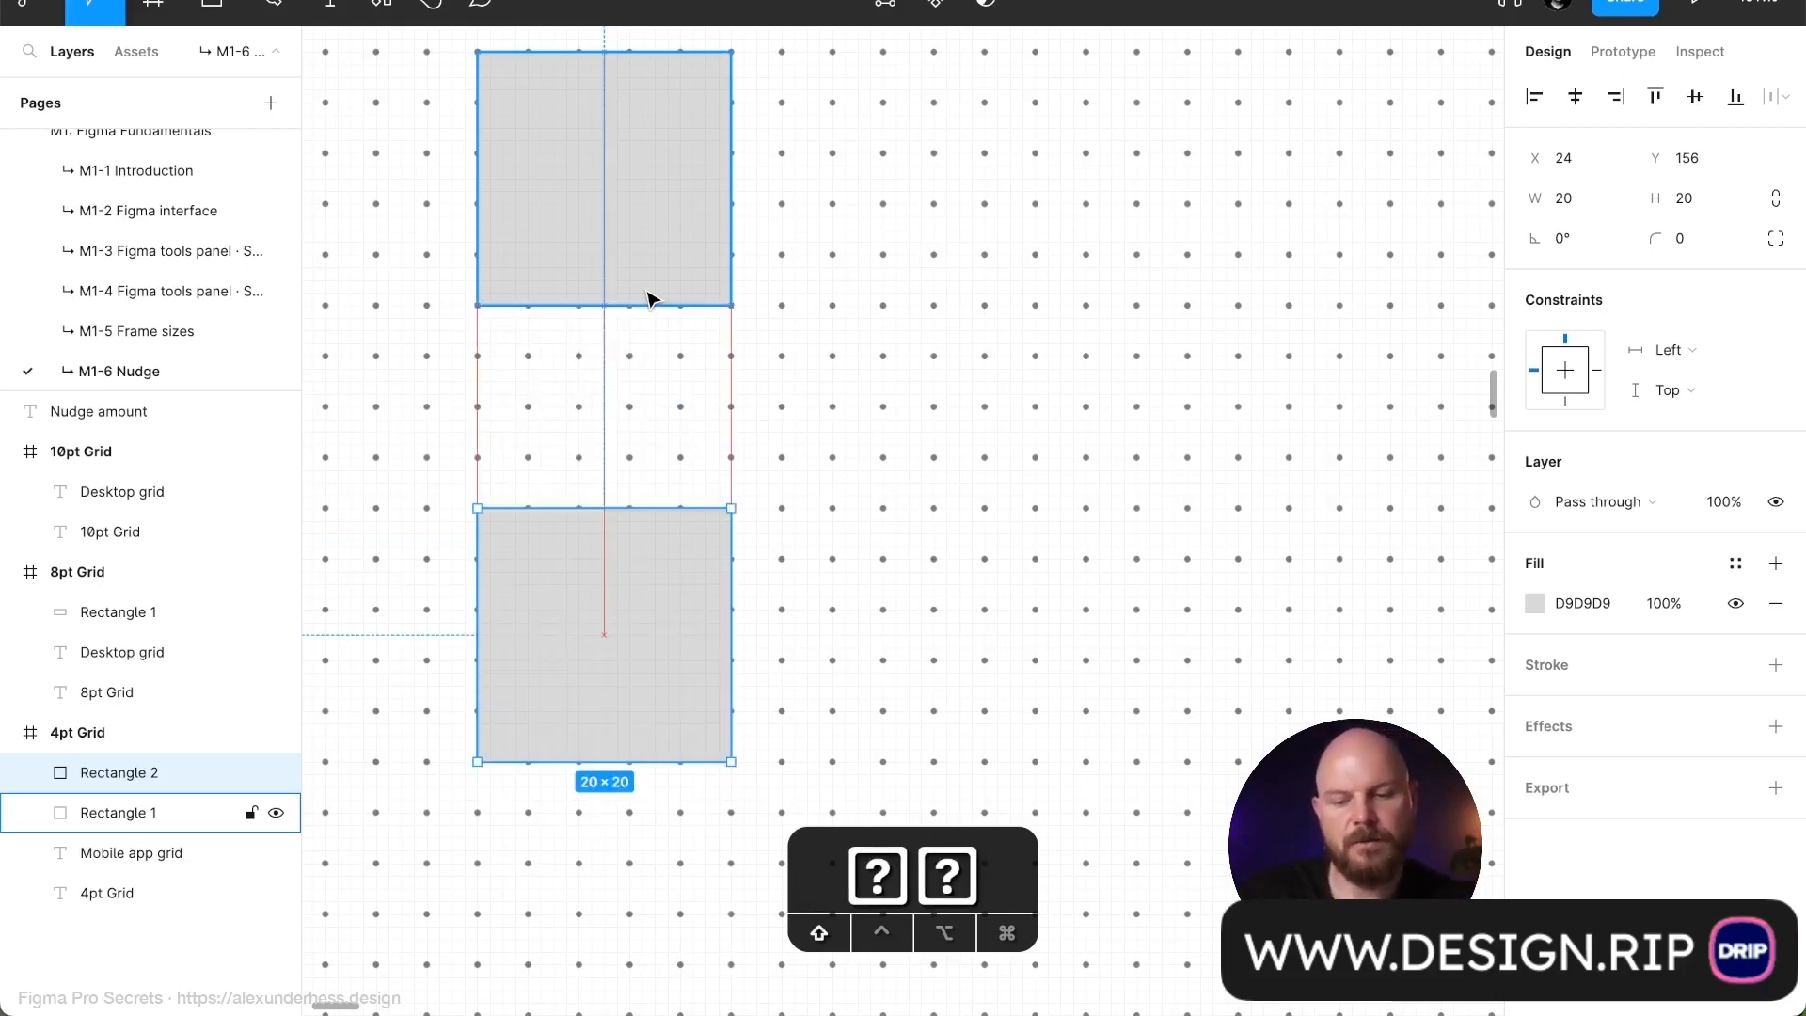
{"action": "key", "text": "shift+Down"}
{"action": "key", "text": "shift+Down"}
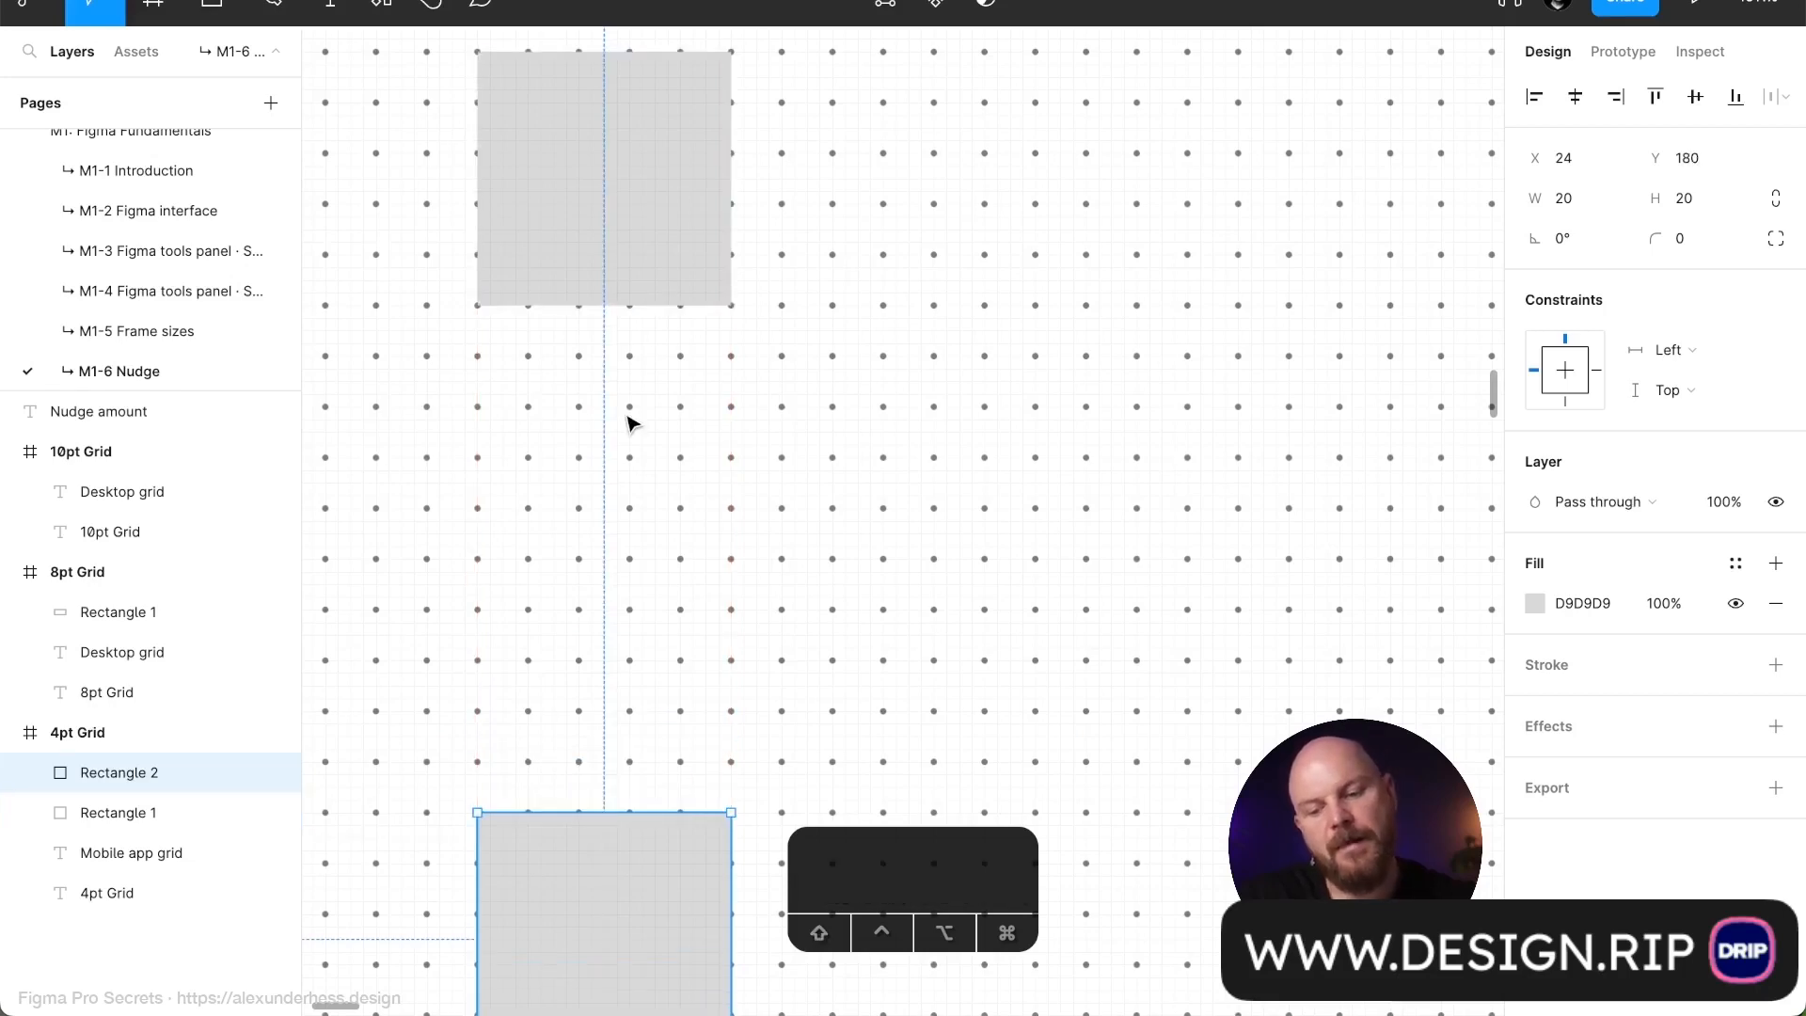
{"action": "scroll", "coordinate": [625, 411], "scroll_direction": "down", "scroll_amount": 5}
{"action": "key", "text": "alt"}
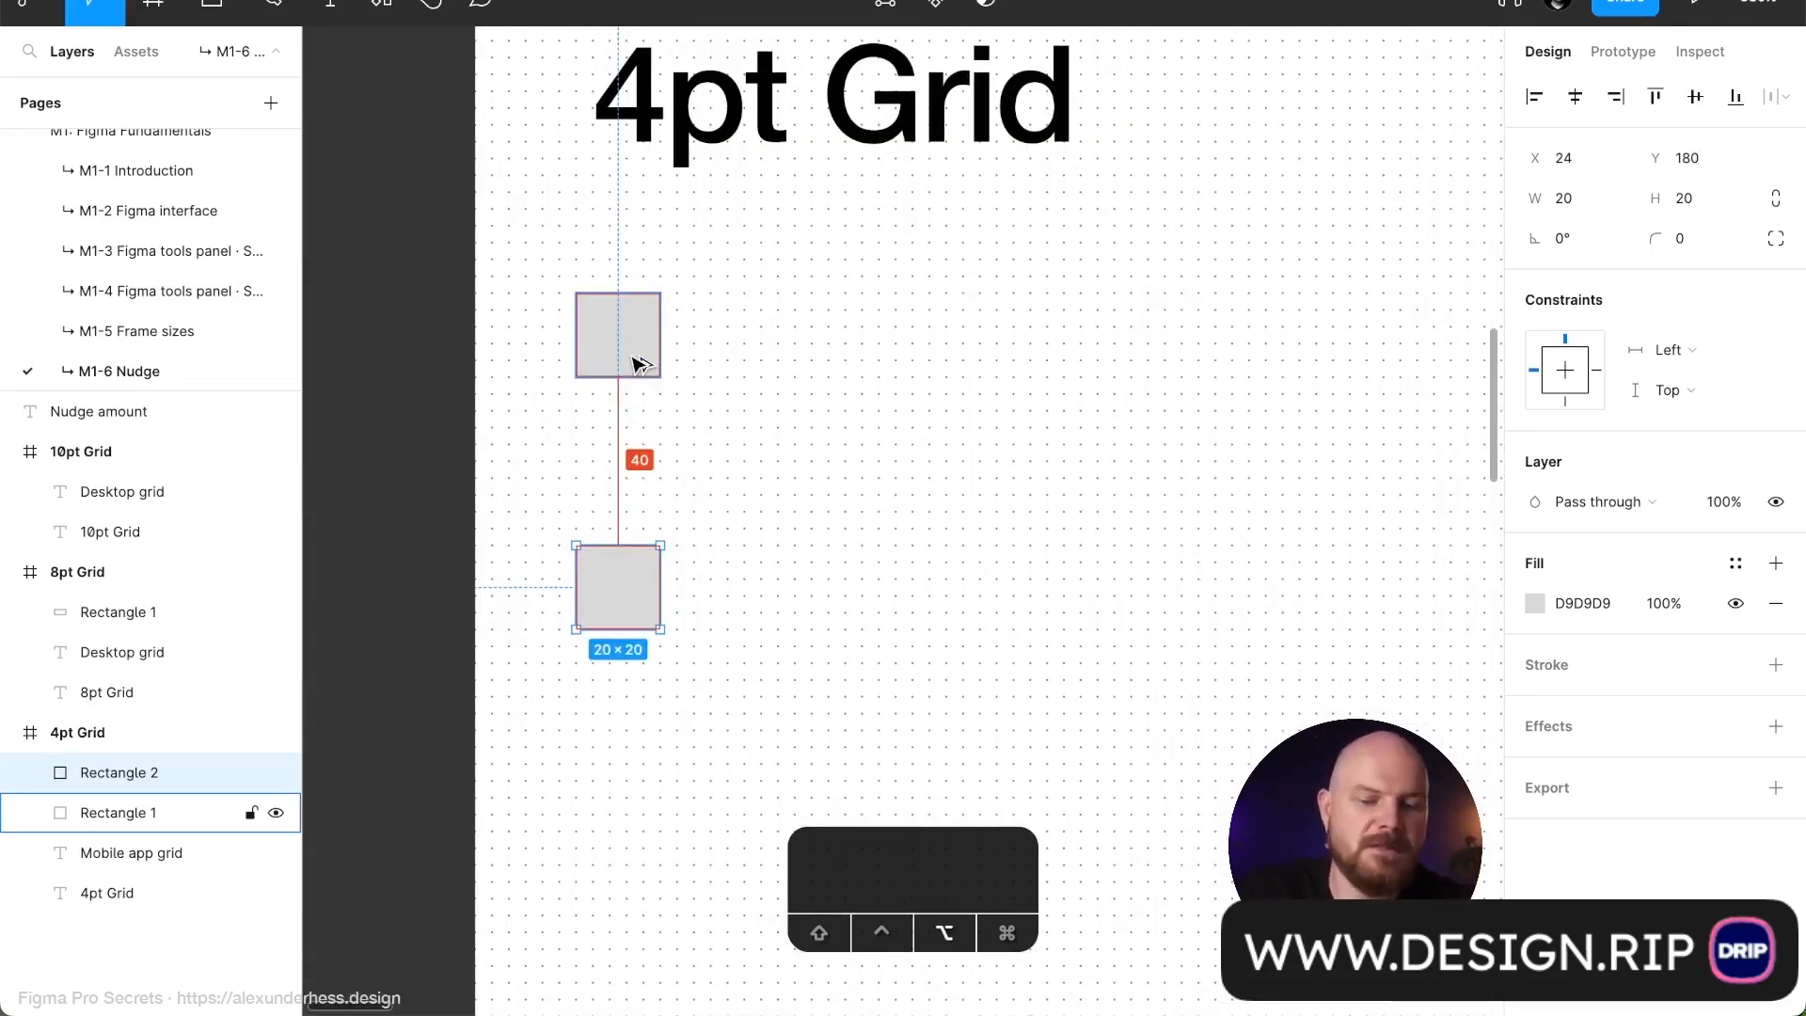
With the 8pt Grid frame's rectangle selected, set the small nudge amount to 1 and the big nudge to 8
{"action": "scroll", "coordinate": [866, 479], "scroll_direction": "down", "scroll_amount": 6}
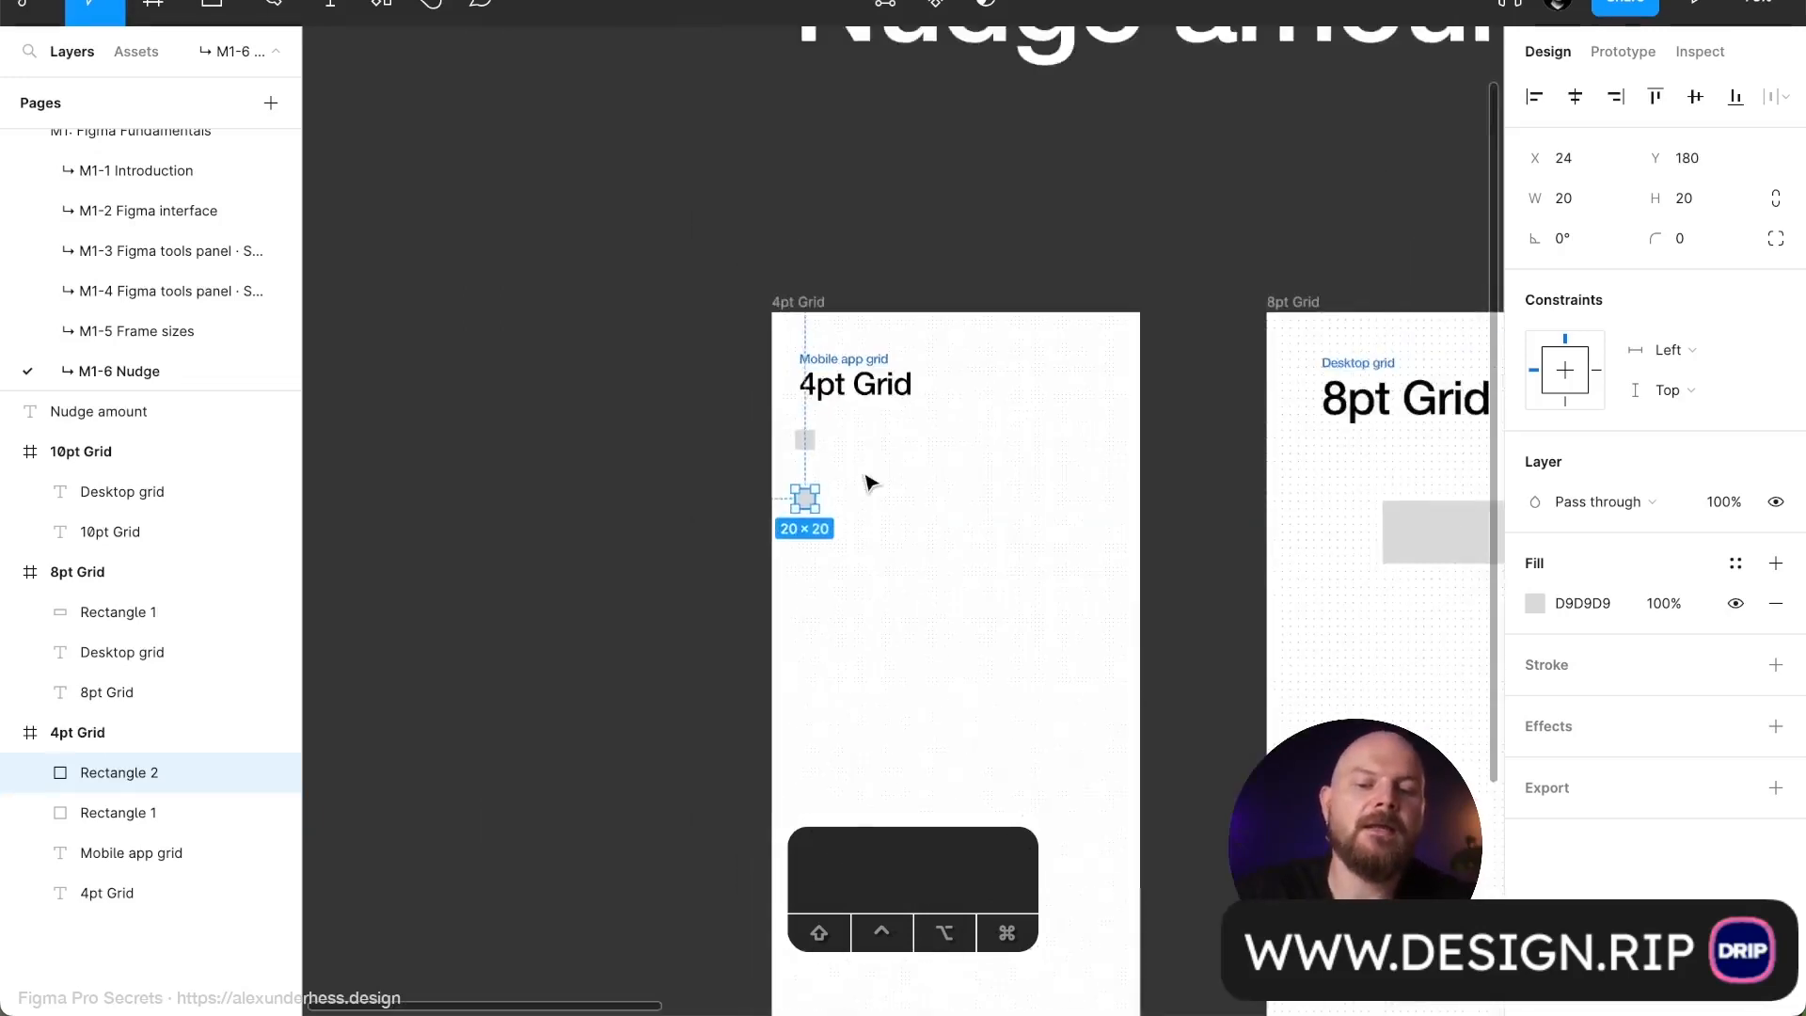
{"action": "scroll", "coordinate": [751, 425], "scroll_direction": "right", "scroll_amount": 7}
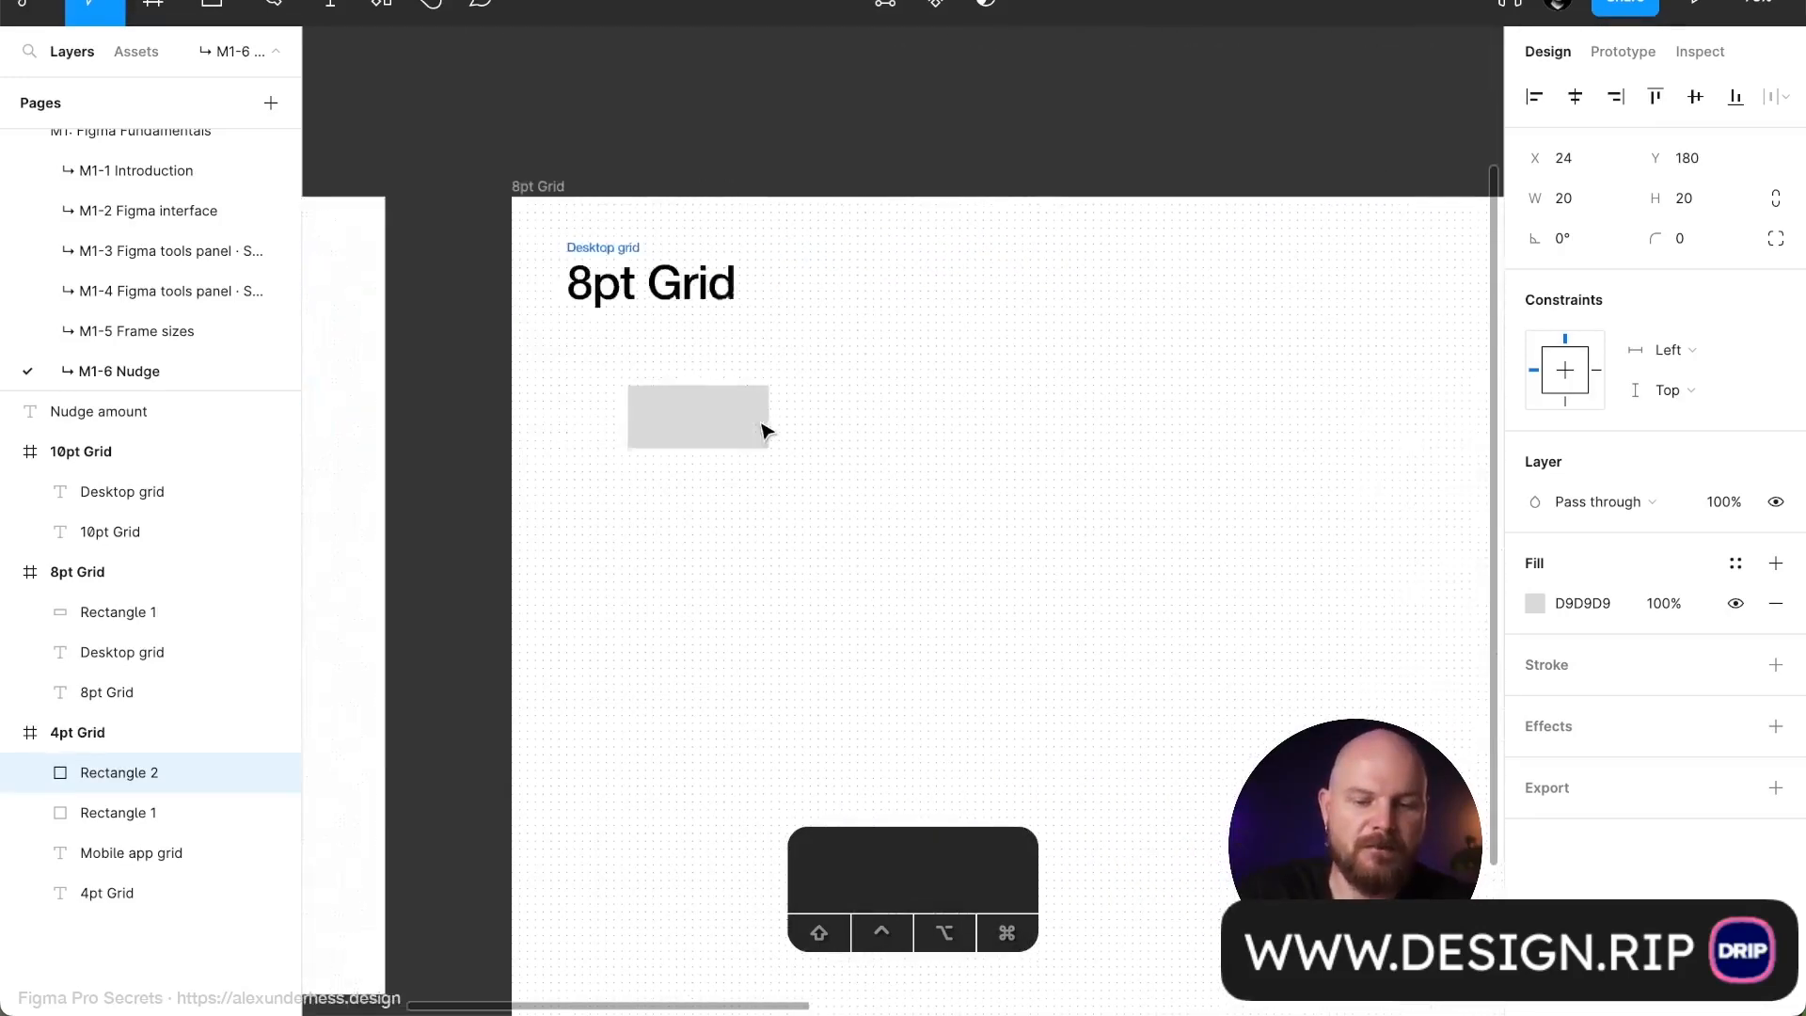
{"action": "scroll", "coordinate": [751, 407], "scroll_direction": "up", "scroll_amount": 2}
{"action": "left_click", "coordinate": [658, 404]}
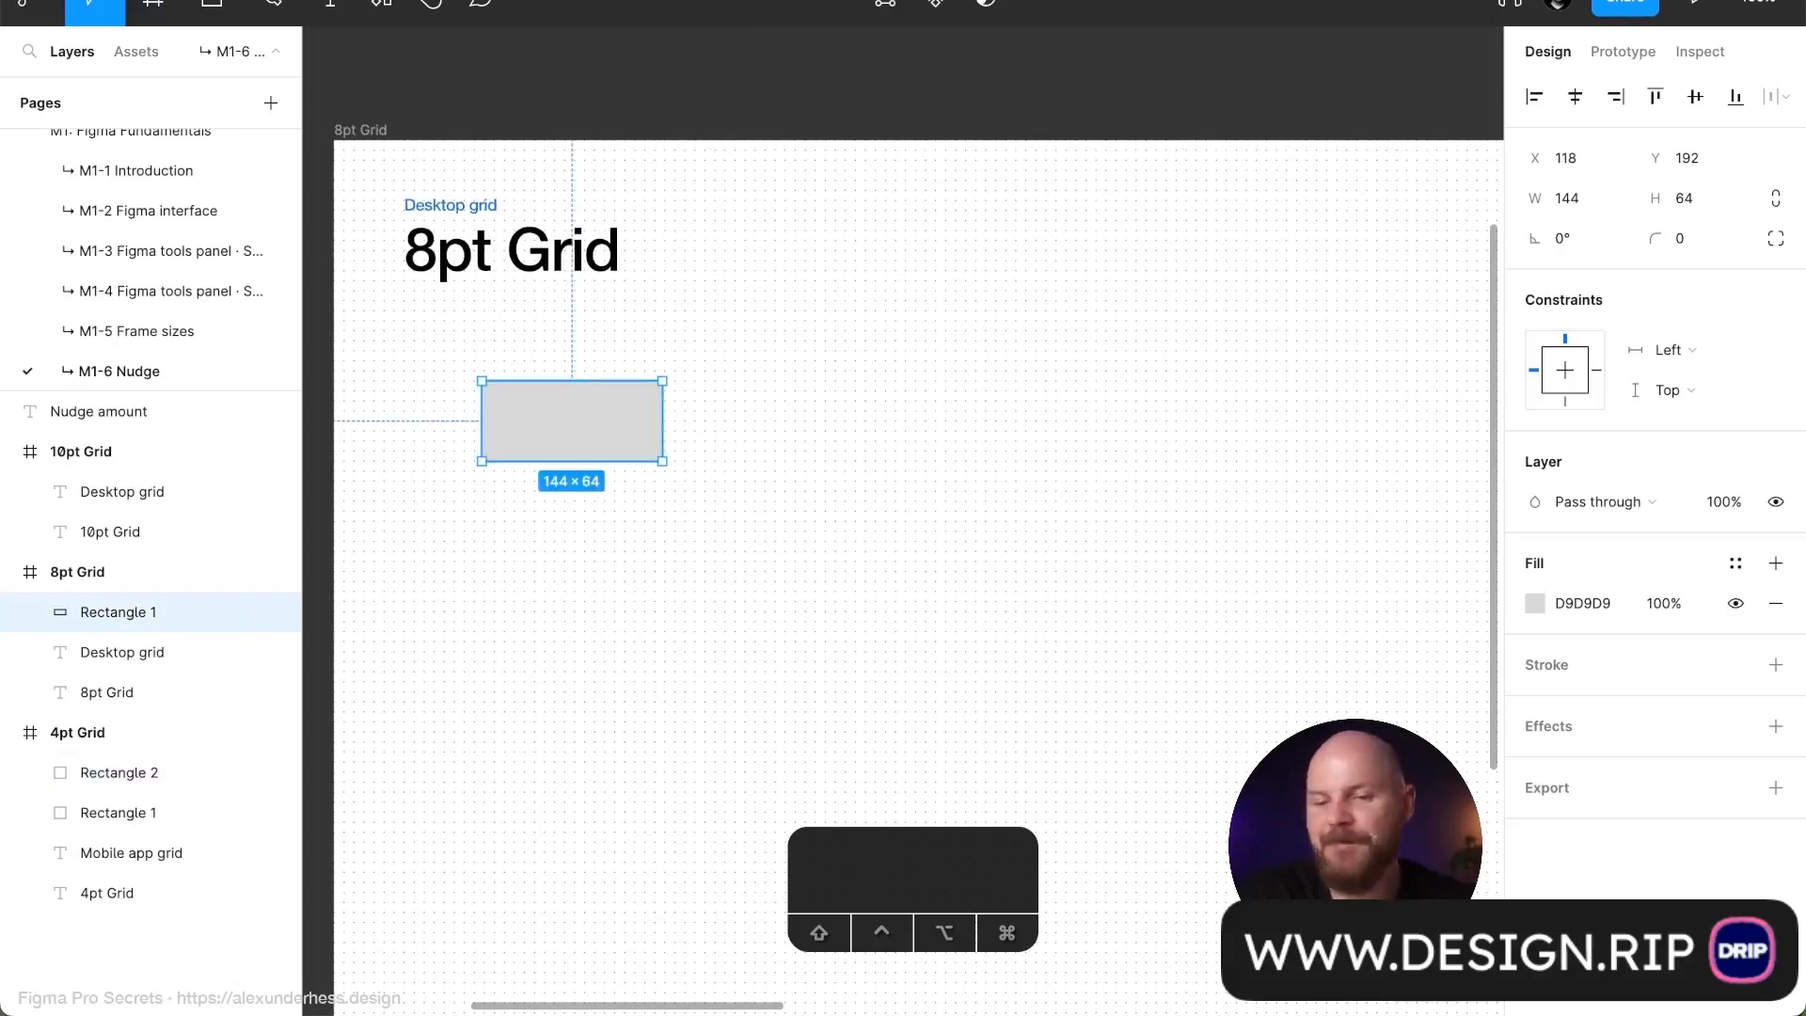
{"action": "left_click", "coordinate": [32, 10]}
{"action": "mouse_move", "coordinate": [118, 409]}
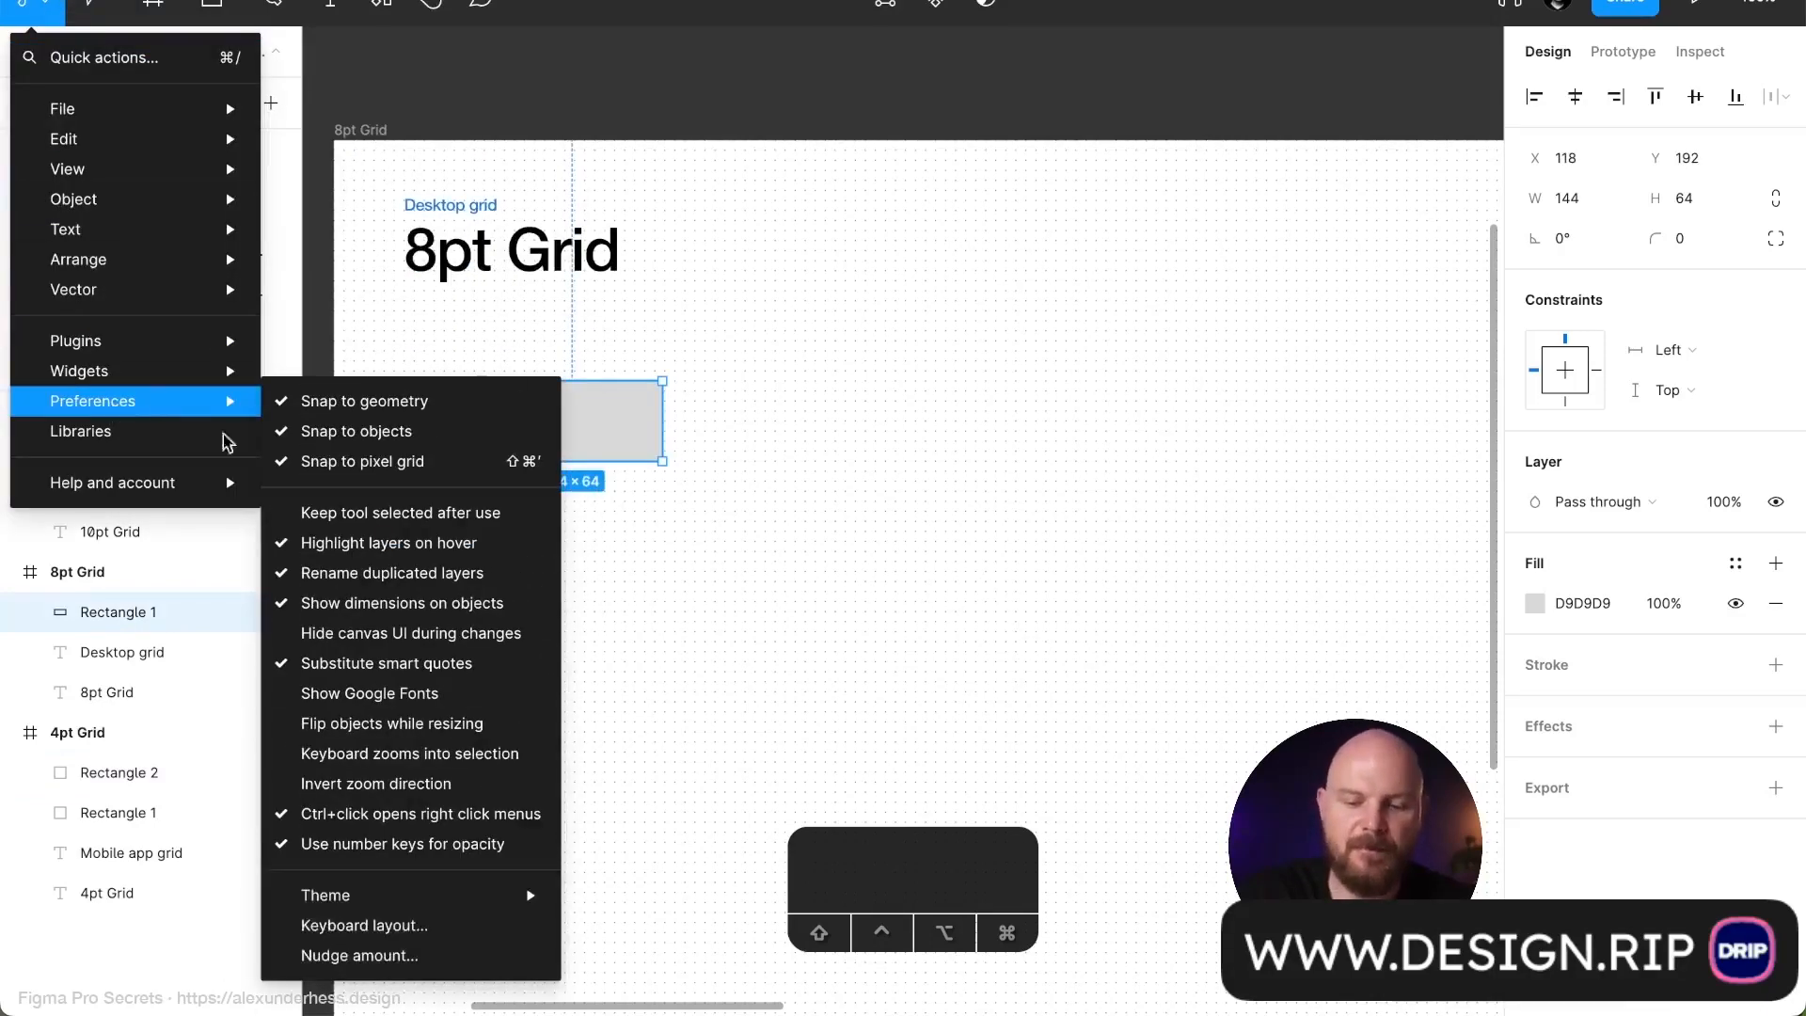
{"action": "left_click", "coordinate": [411, 956]}
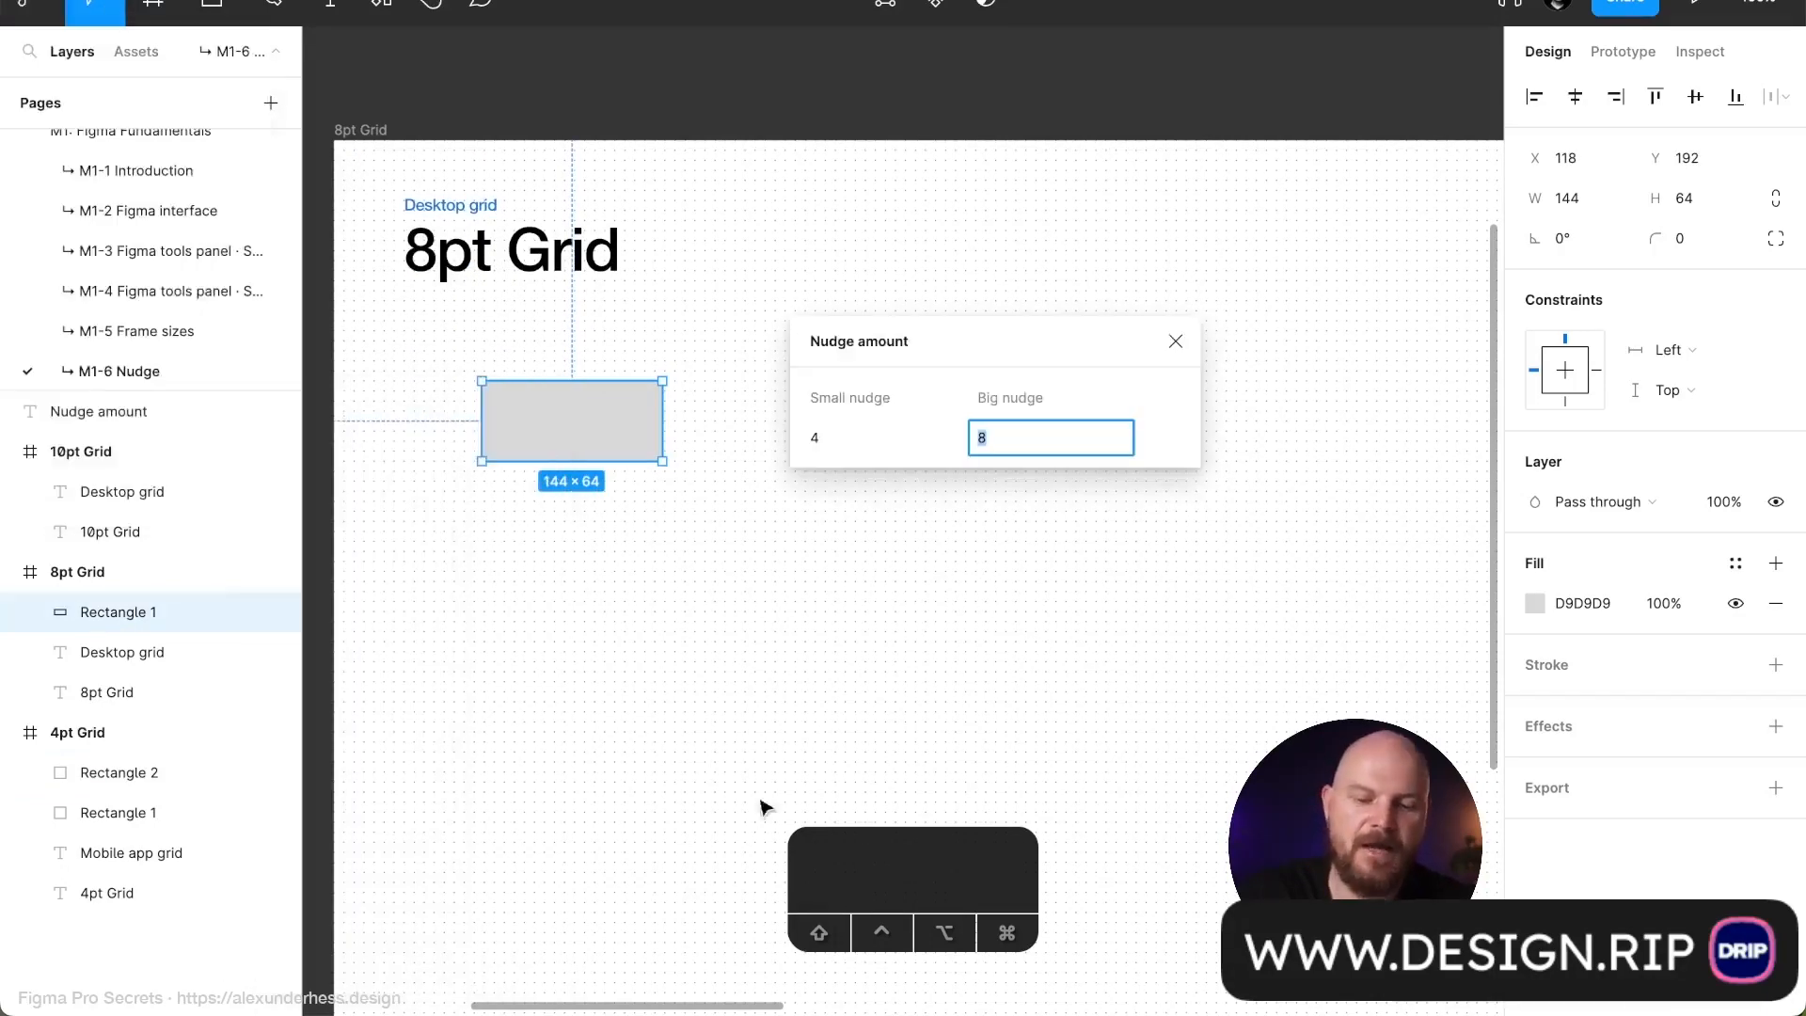
{"action": "left_click", "coordinate": [856, 434]}
{"action": "type", "text": "1"}
{"action": "left_click", "coordinate": [1030, 440]}
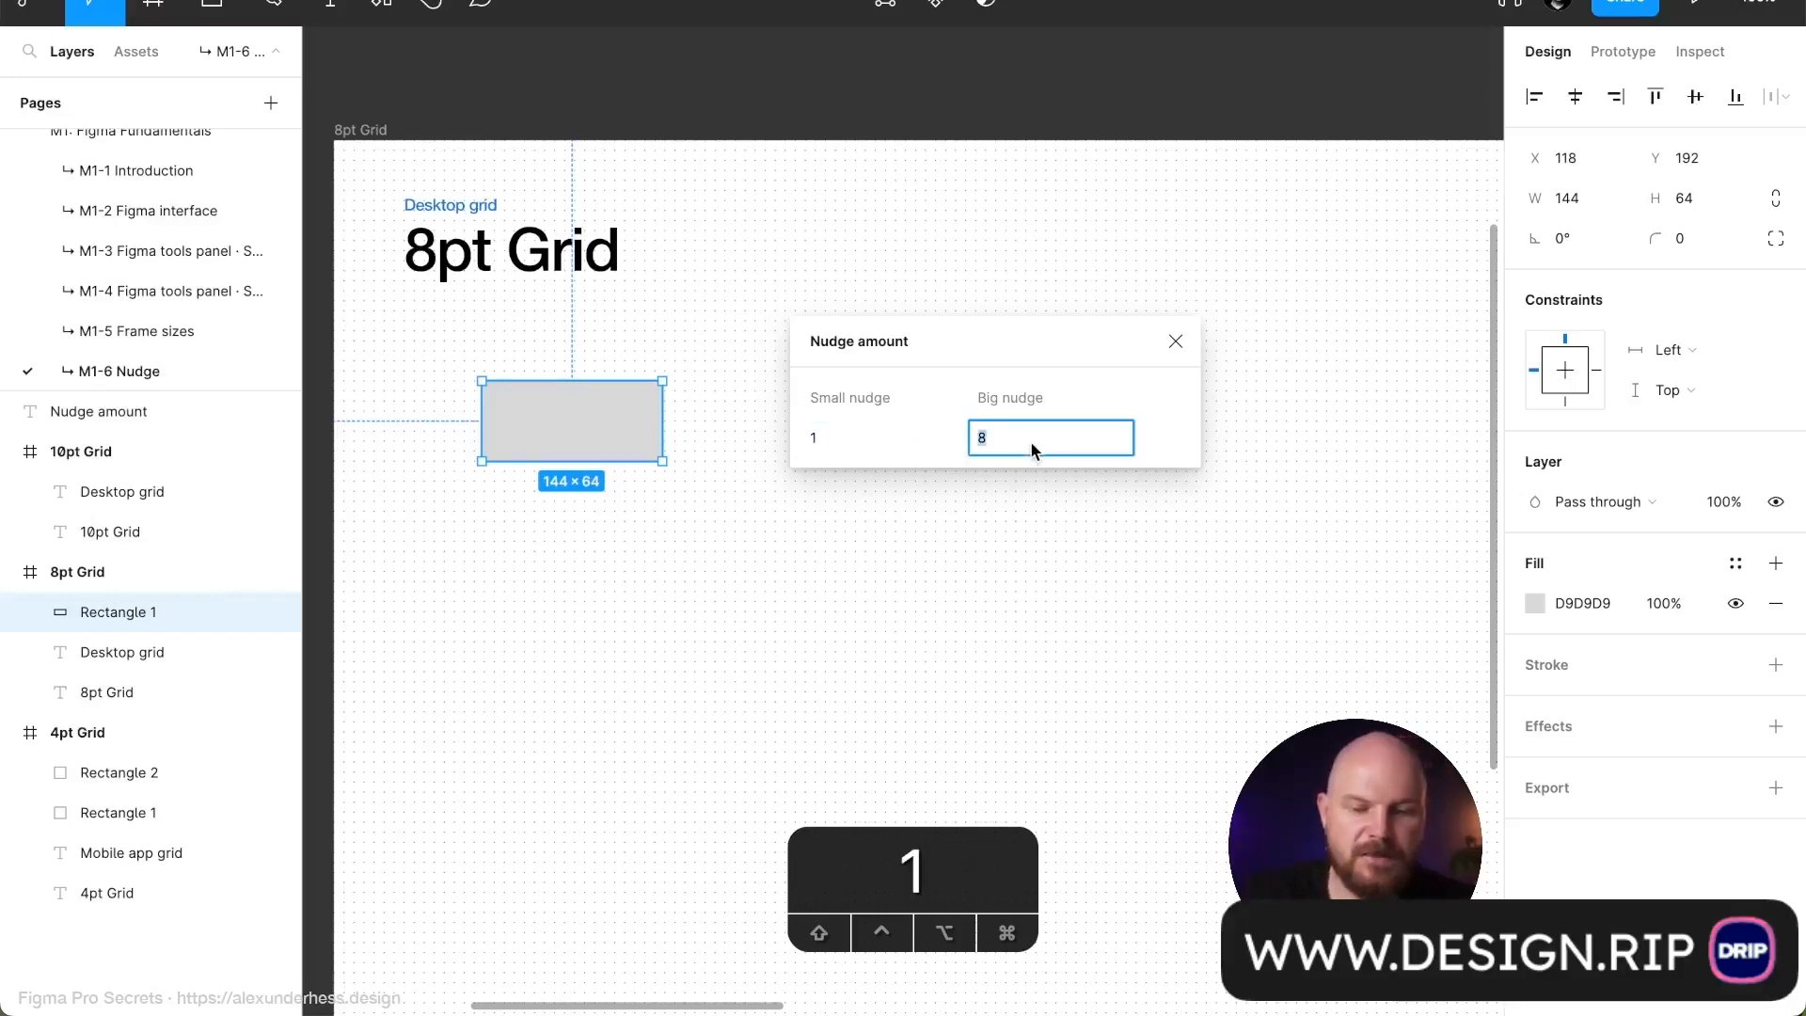
{"action": "type", "text": "8"}
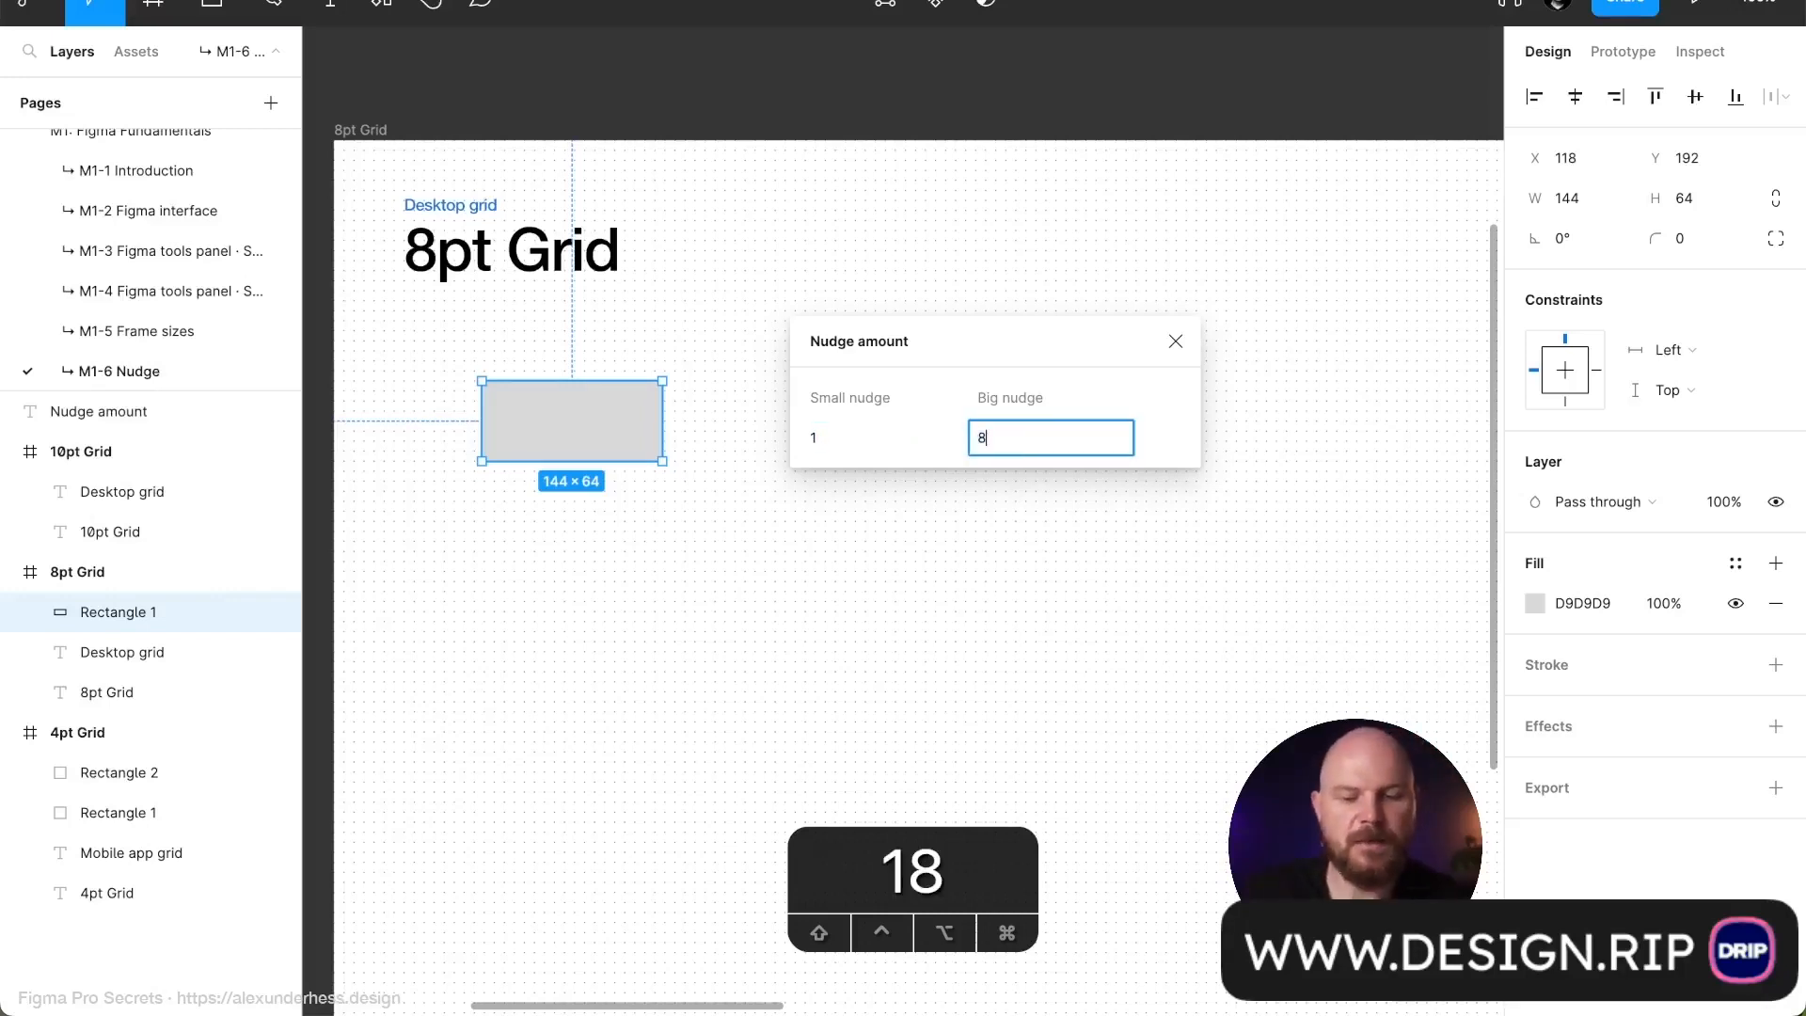
{"action": "key", "text": "Return"}
Move the rectangle in the 8pt Grid frame to X 56, Y 136 so it sits on the grid dots
{"action": "left_click_drag", "start_coordinate": [573, 443], "coordinate": [505, 381]}
{"action": "scroll", "coordinate": [505, 381], "scroll_direction": "up", "scroll_amount": 10}
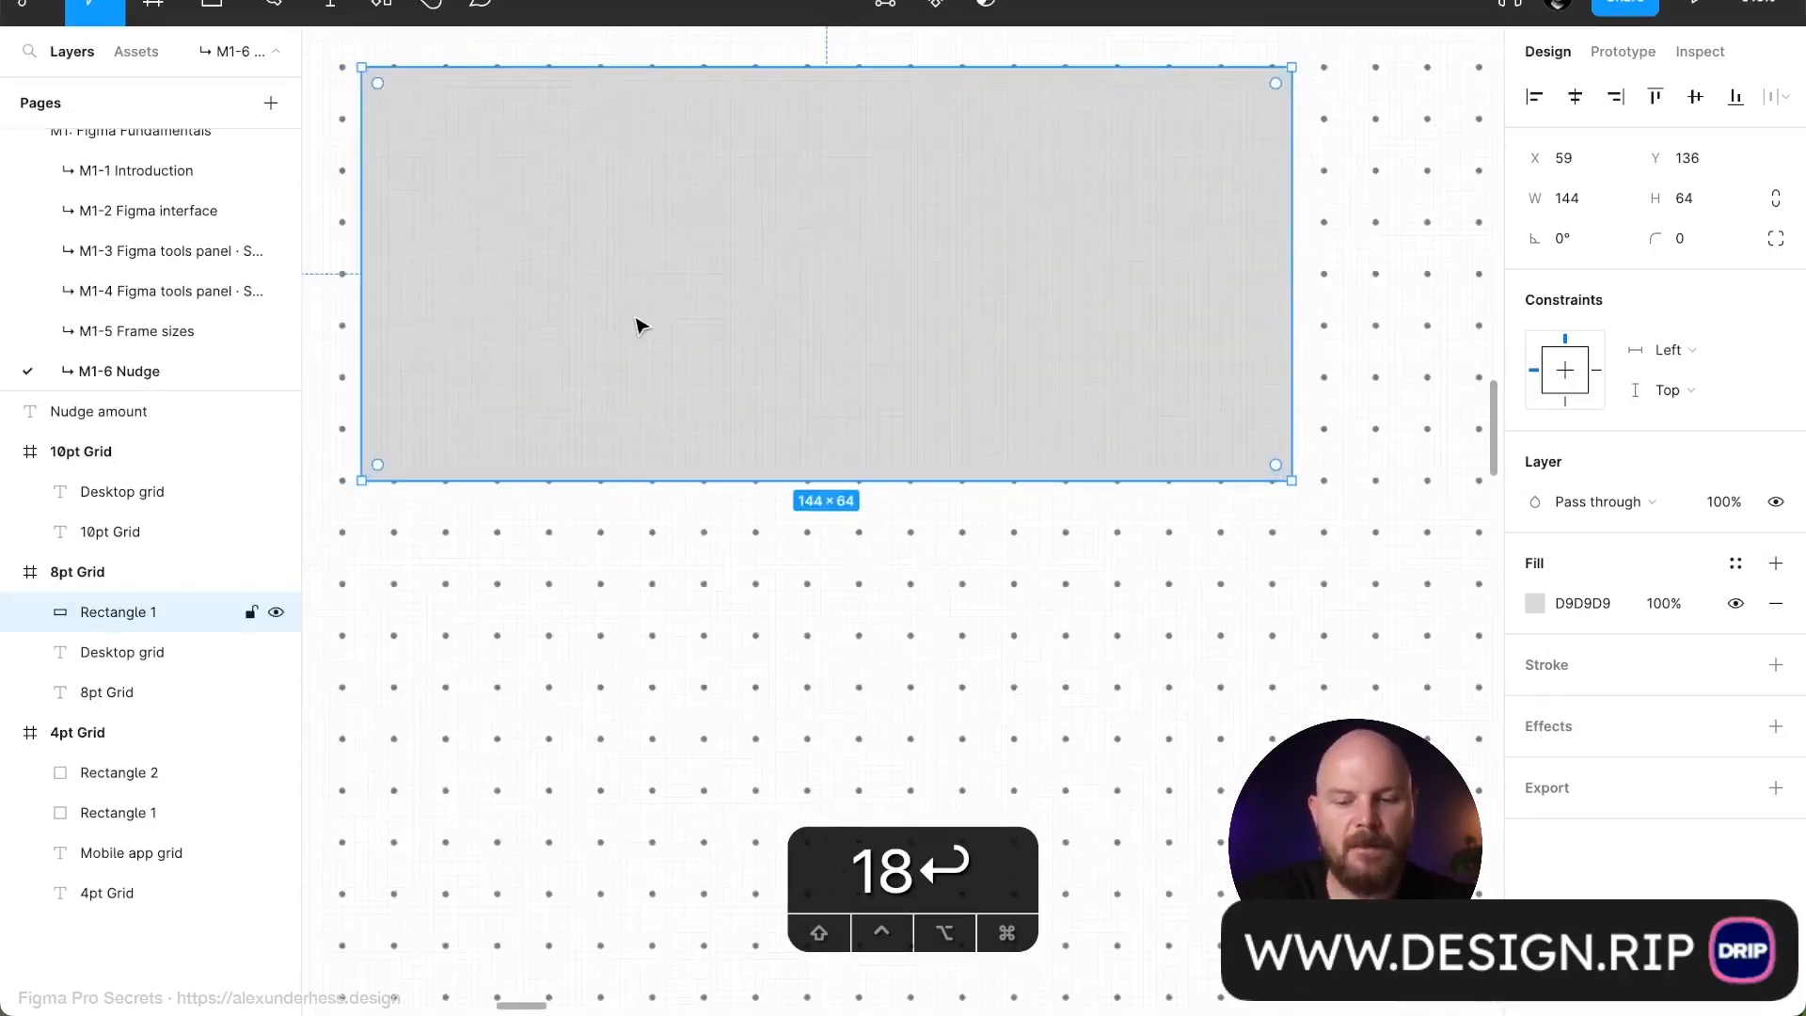
{"action": "left_click_drag", "start_coordinate": [635, 381], "coordinate": [617, 382]}
{"action": "scroll", "coordinate": [633, 381], "scroll_direction": "right", "scroll_amount": 5}
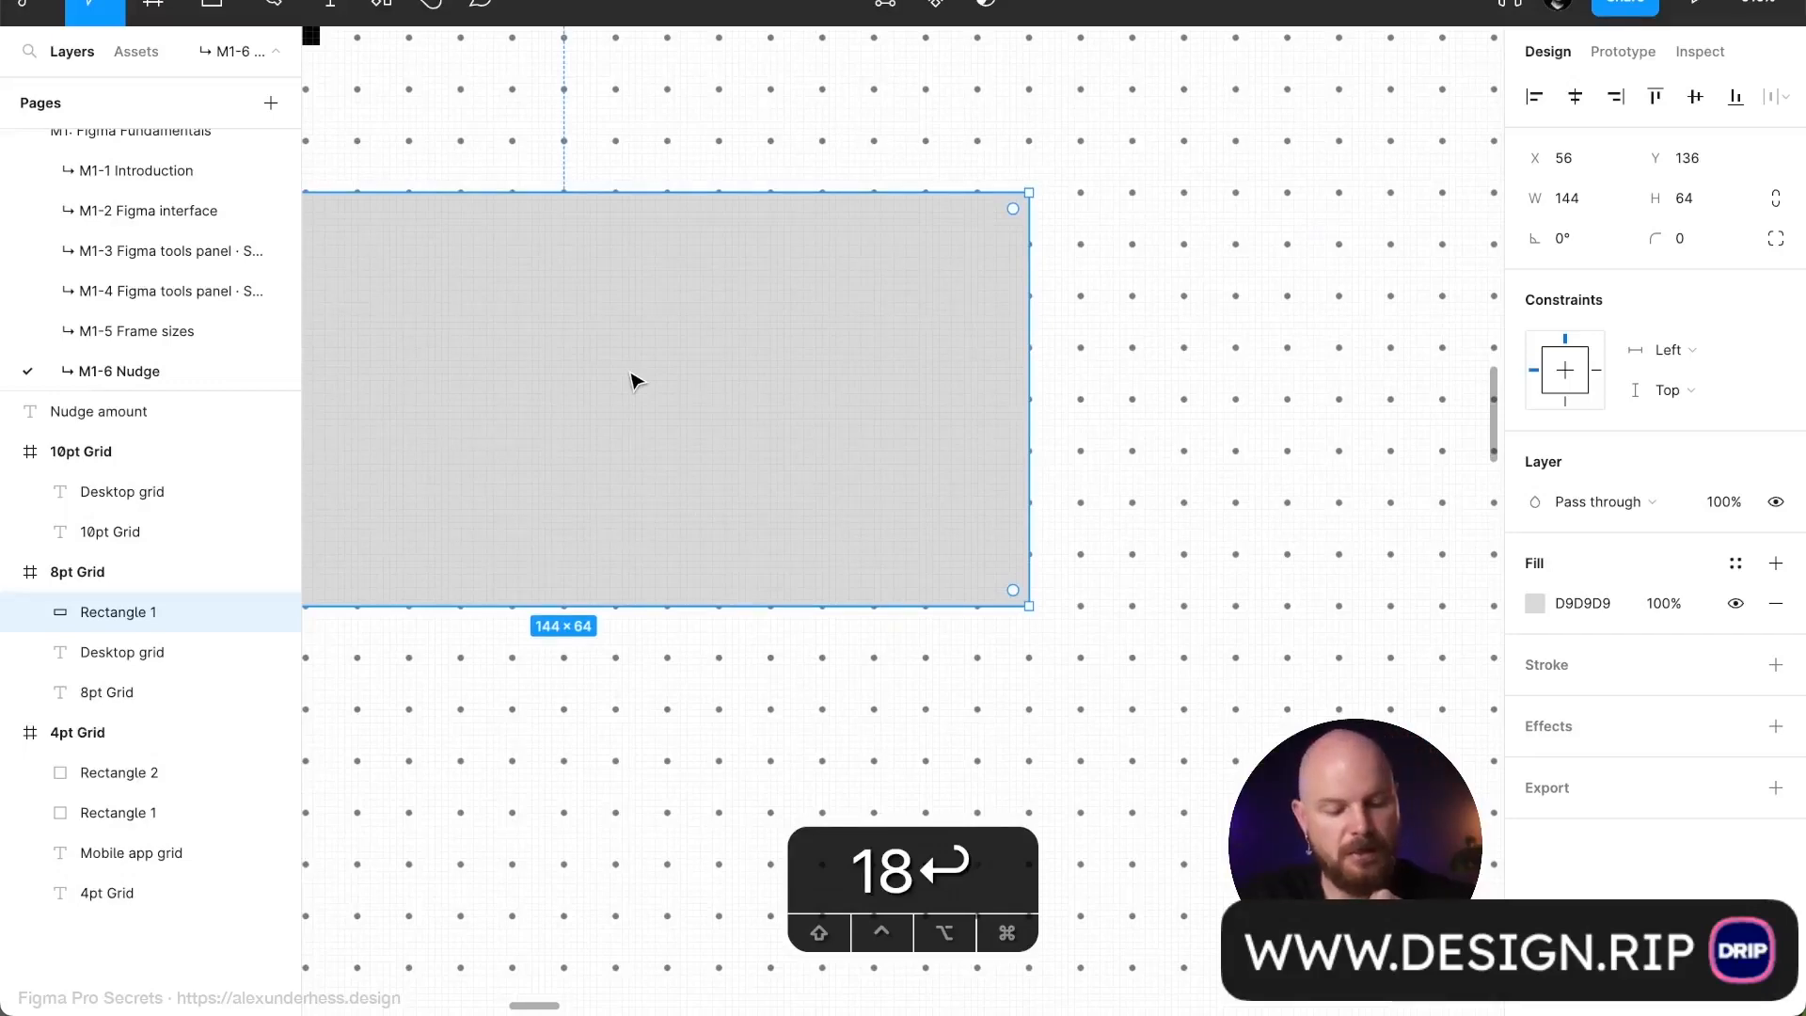
Shift the rectangle by single small nudges right and back three times, and down and back up once
{"action": "key", "text": "Right"}
{"action": "key", "text": "Left"}
{"action": "key", "text": "Right"}
{"action": "key", "text": "Left"}
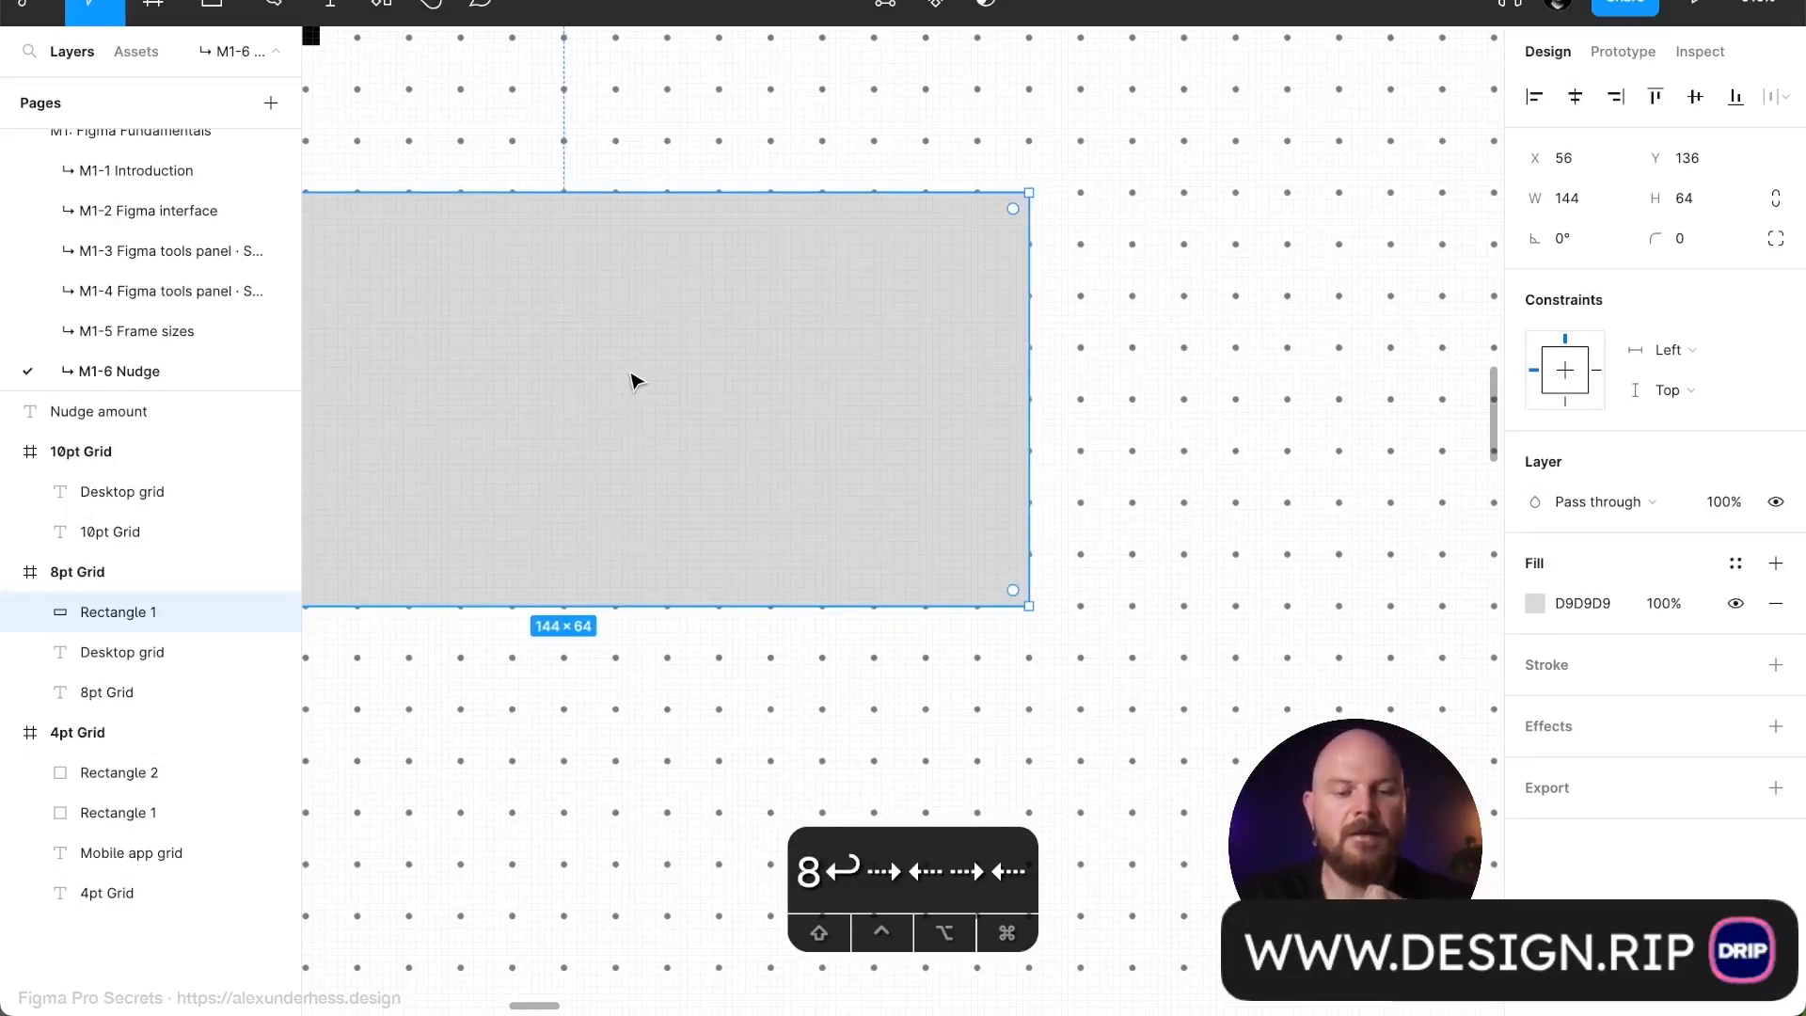
{"action": "key", "text": "Right"}
{"action": "key", "text": "Left"}
{"action": "key", "text": "Down"}
{"action": "key", "text": "Up"}
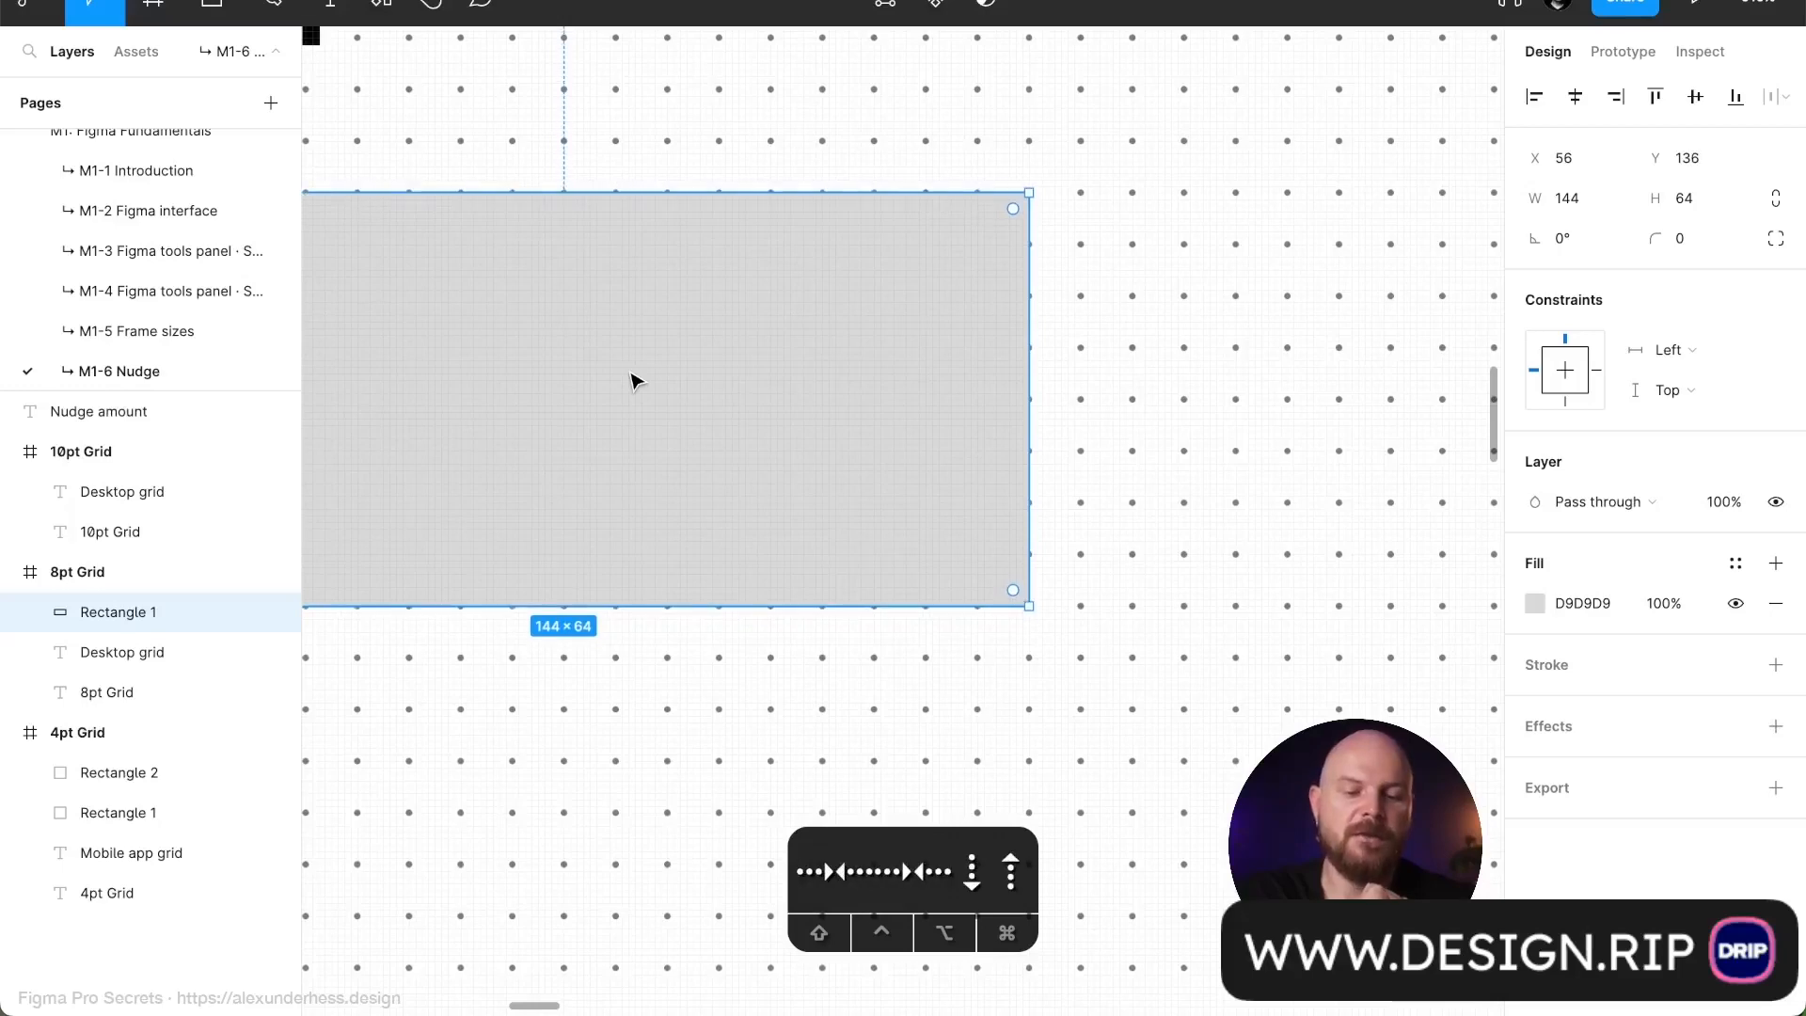
Move the rectangle right to X 80 with three big nudges, and back to X 64 with two
{"action": "scroll", "coordinate": [633, 381], "scroll_direction": "down", "scroll_amount": 5}
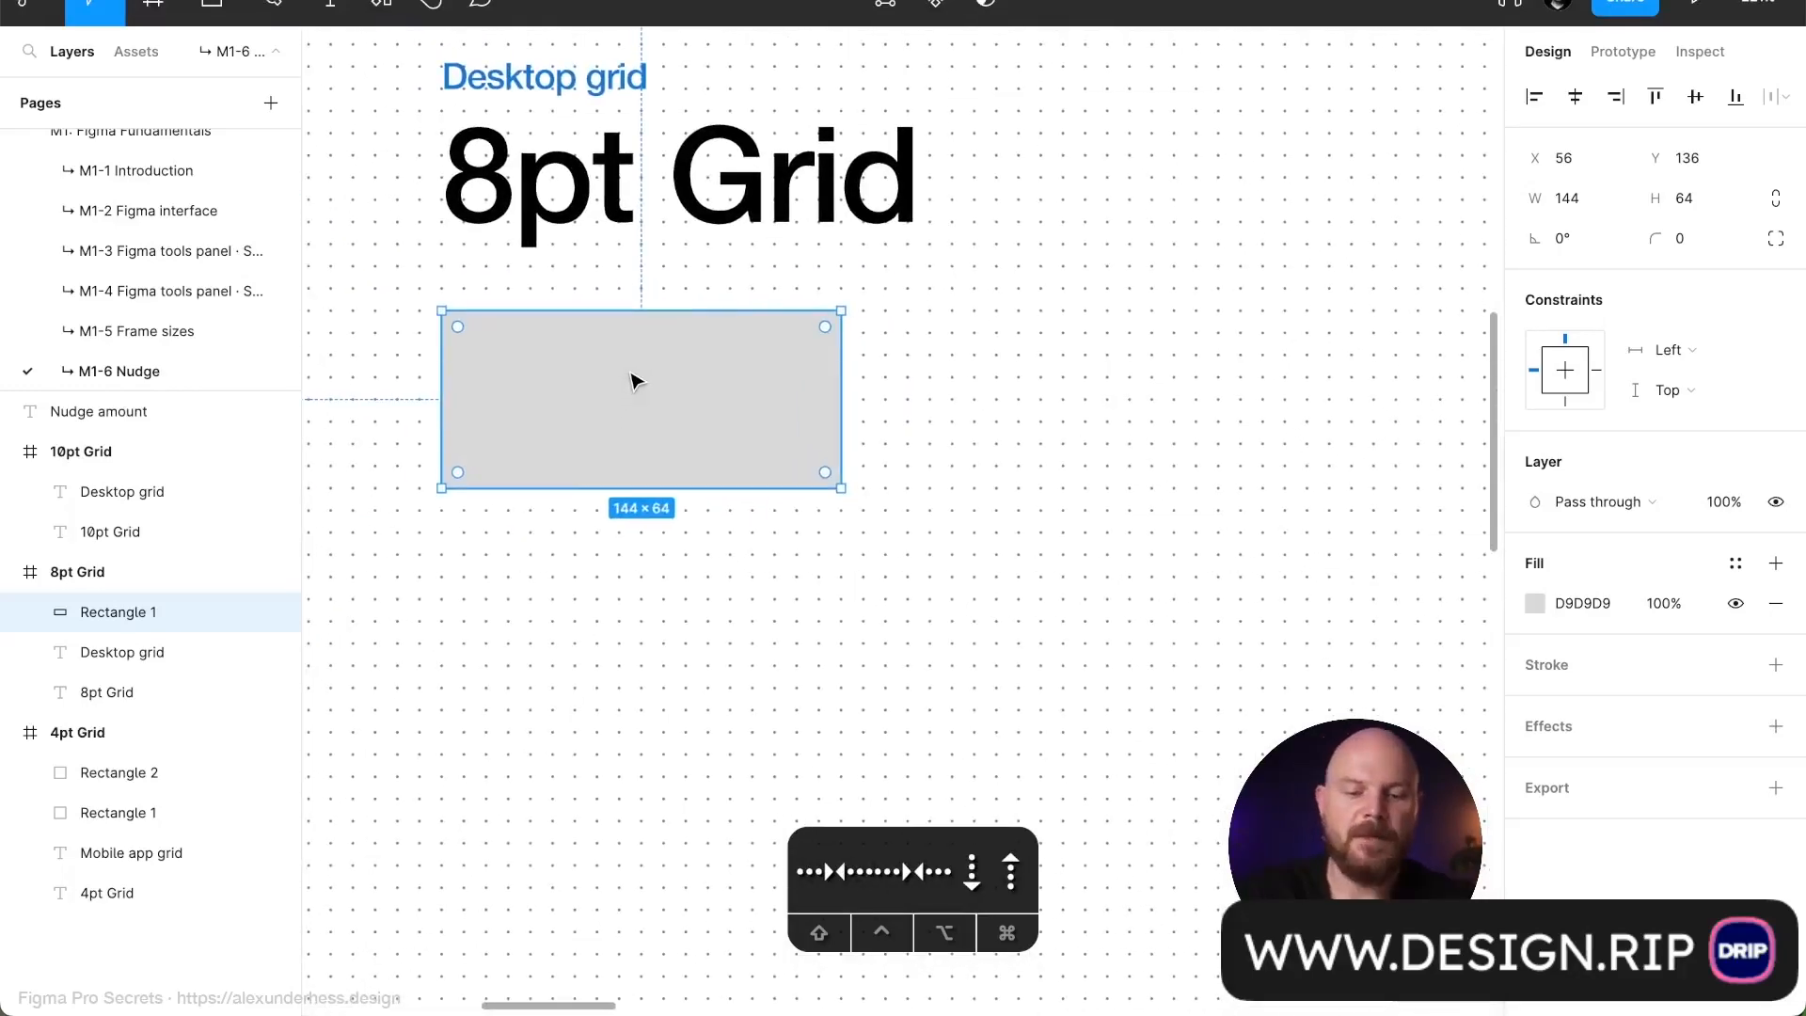
{"action": "key", "text": "shift+Right"}
{"action": "scroll", "coordinate": [1003, 339], "scroll_direction": "up", "scroll_amount": 5}
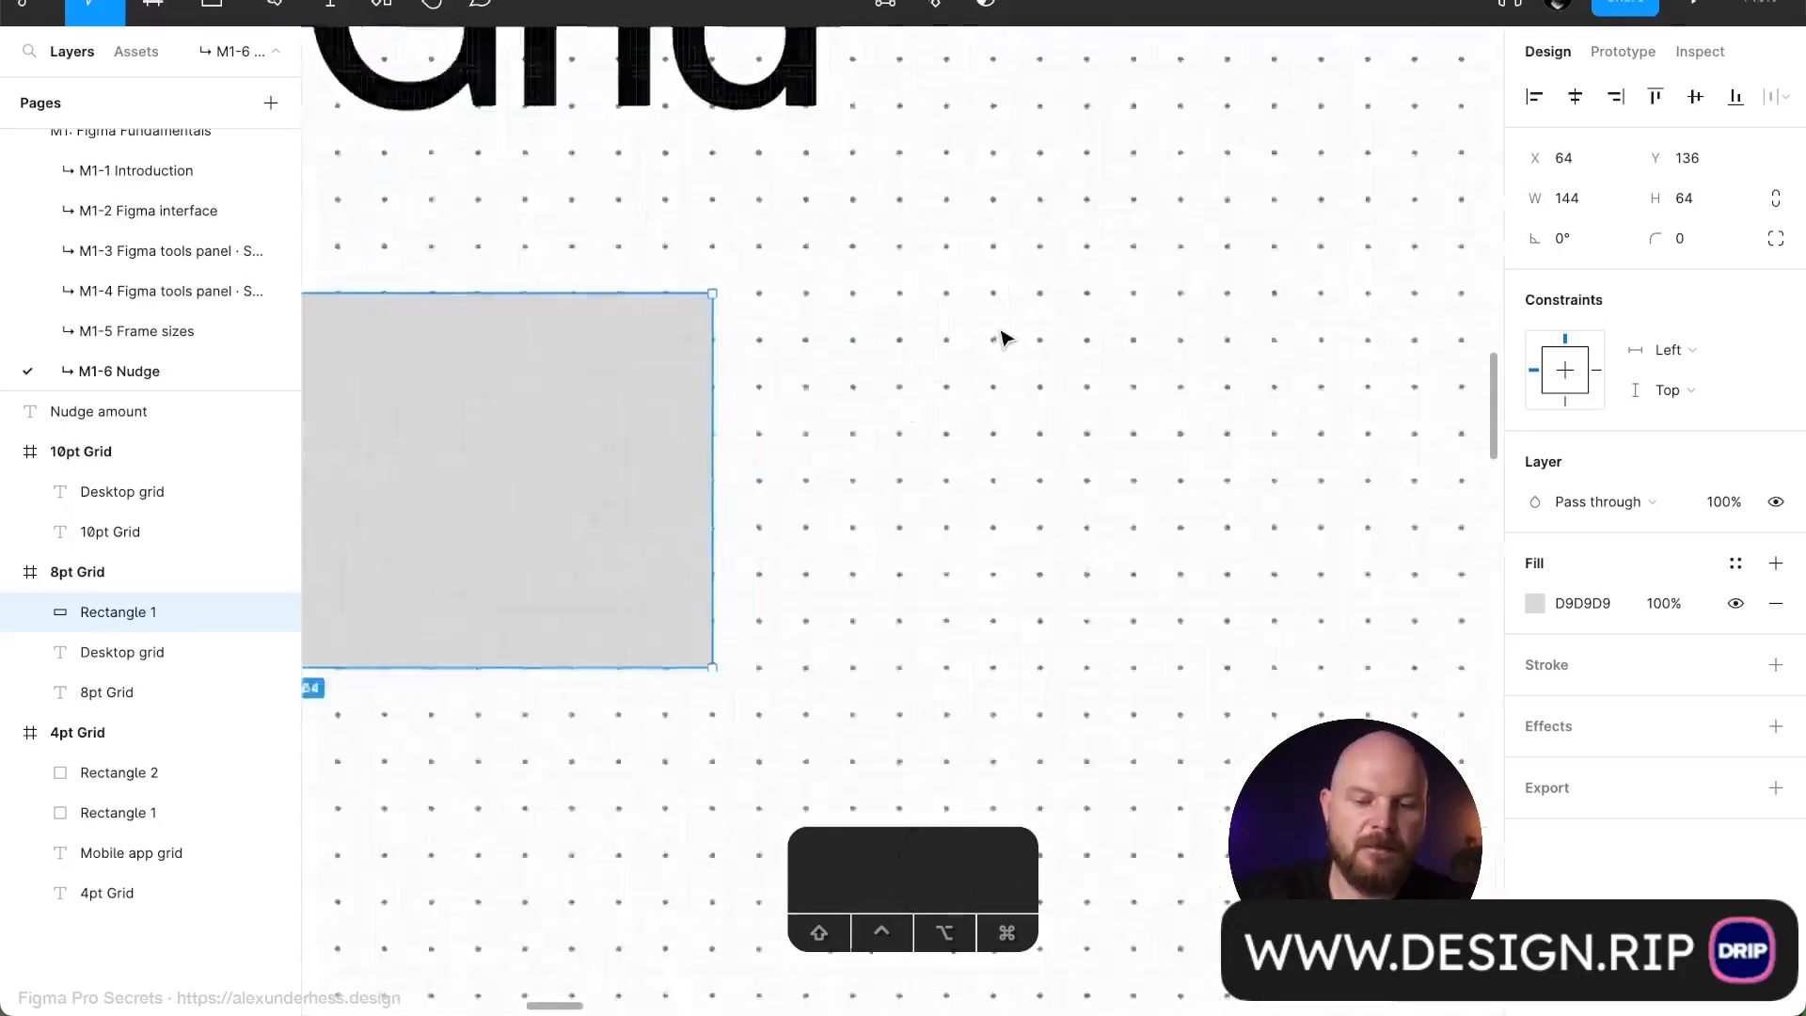
{"action": "key", "text": "shift+Right"}
{"action": "key", "text": "shift+Right"}
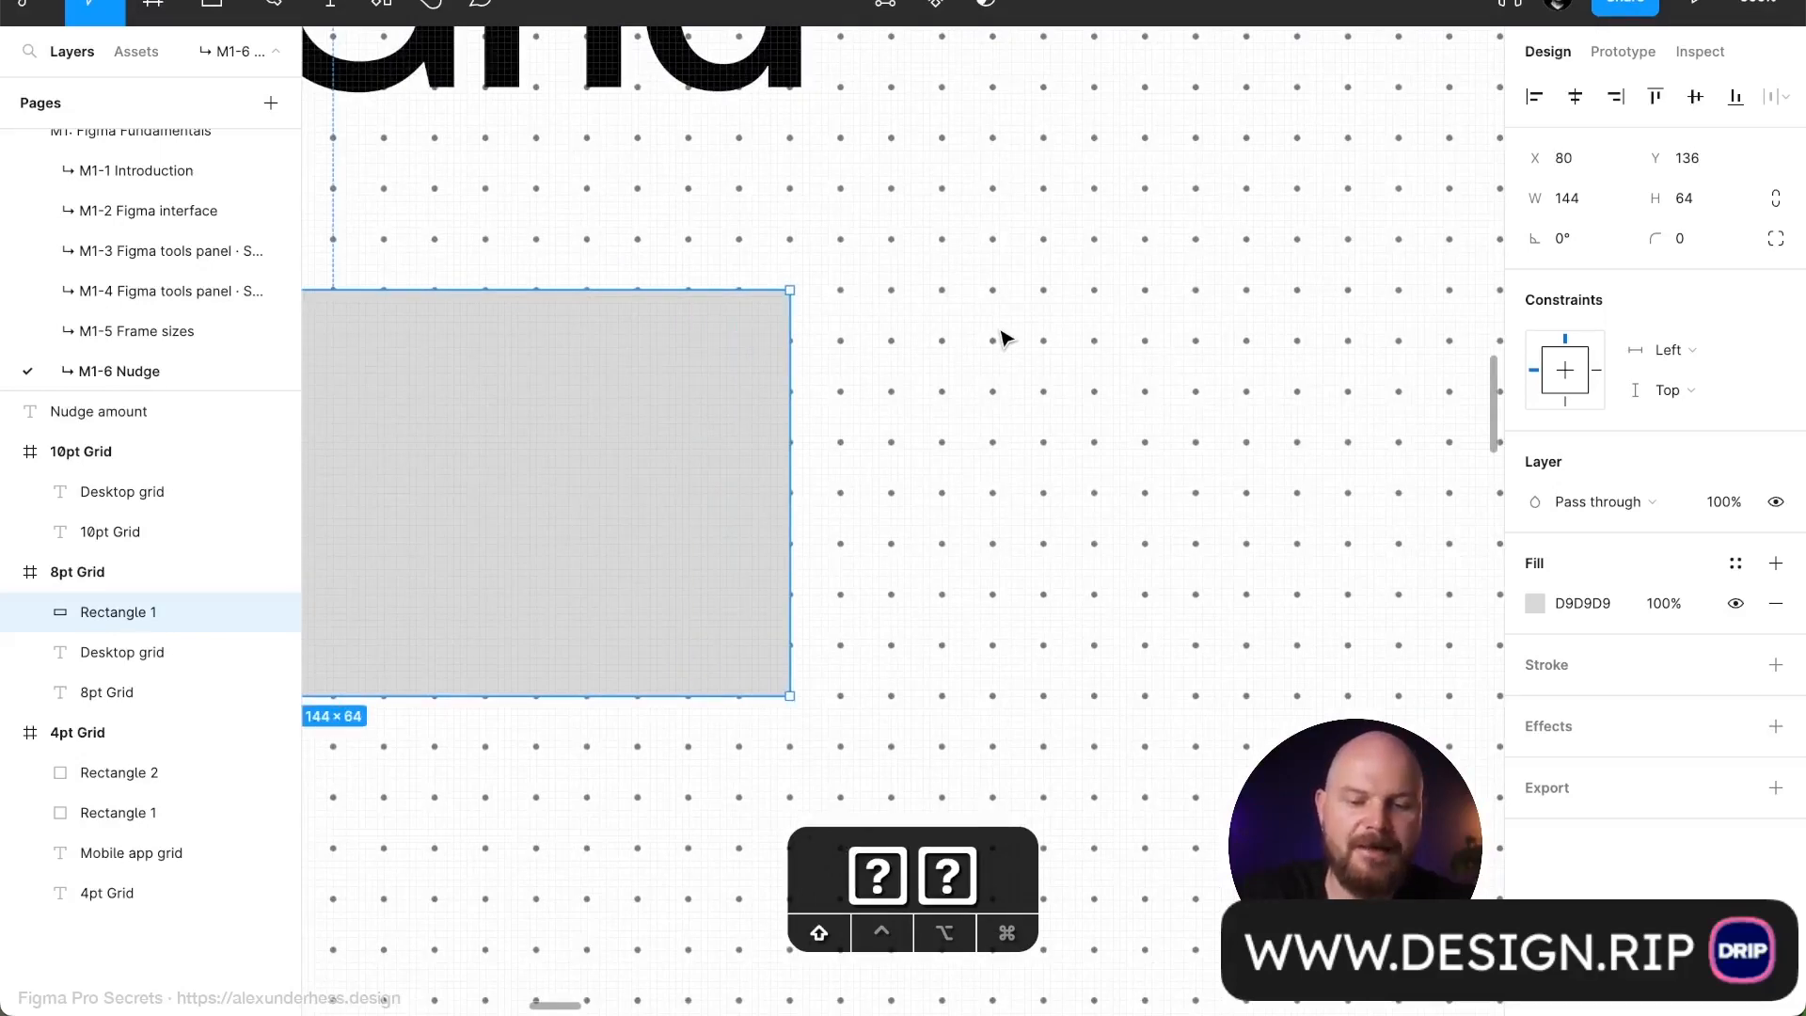
{"action": "key", "text": "shift+Left"}
{"action": "key", "text": "shift+Left"}
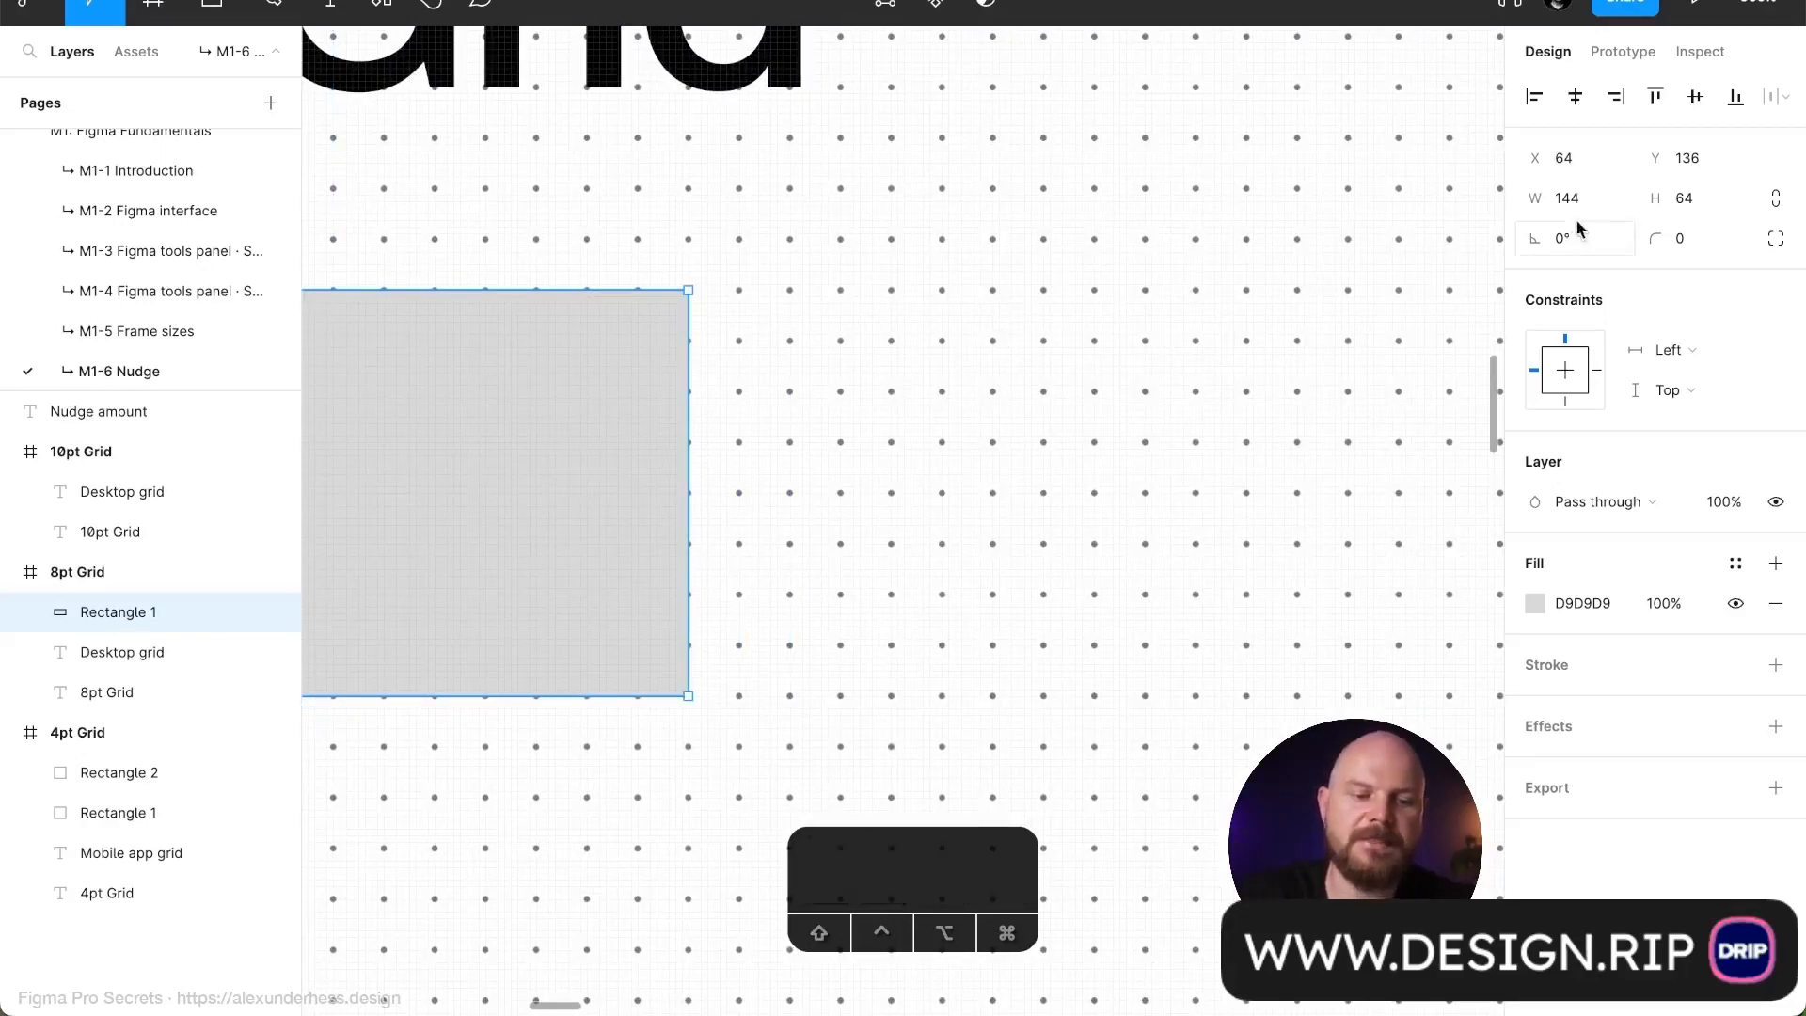
Check the rectangle's X position and how its edges and corners line up with the 8pt grid dots
{"action": "left_click", "coordinate": [1567, 162]}
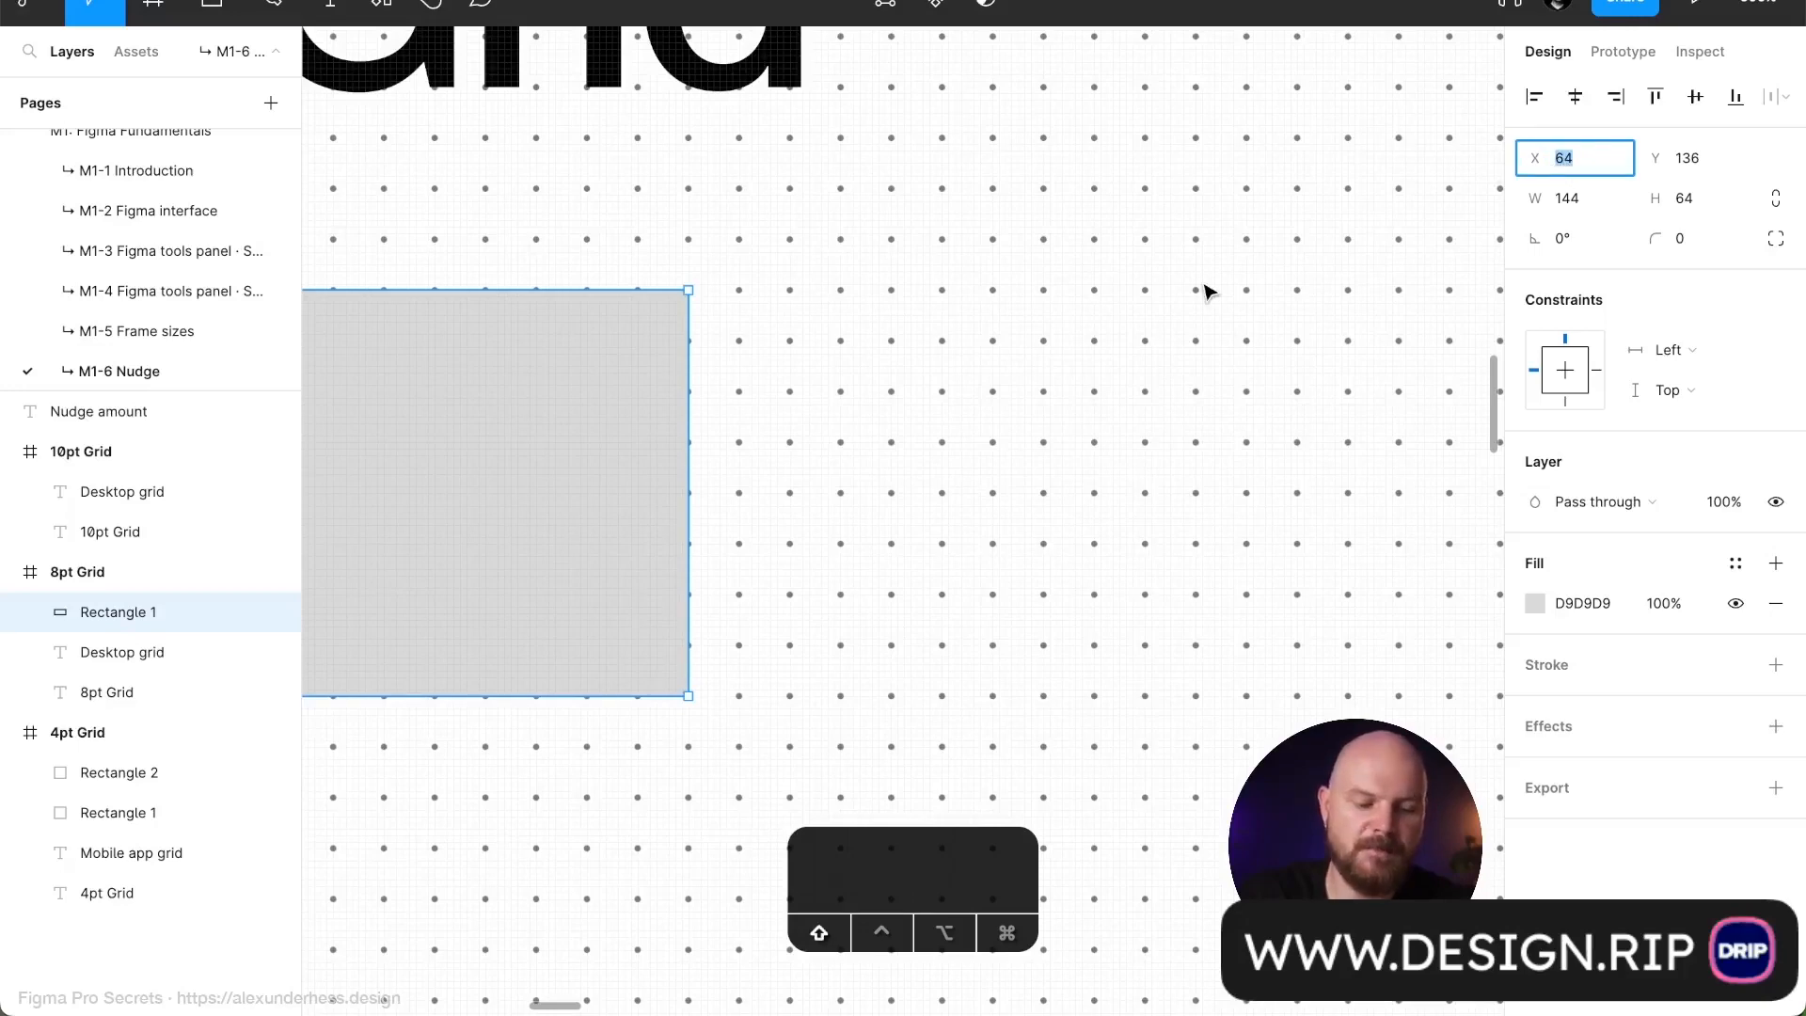
{"action": "key", "text": "shift+Down"}
{"action": "key", "text": "shift+Up"}
{"action": "scroll", "coordinate": [432, 271], "scroll_direction": "down", "scroll_amount": 5}
{"action": "scroll", "coordinate": [430, 263], "scroll_direction": "left", "scroll_amount": 6}
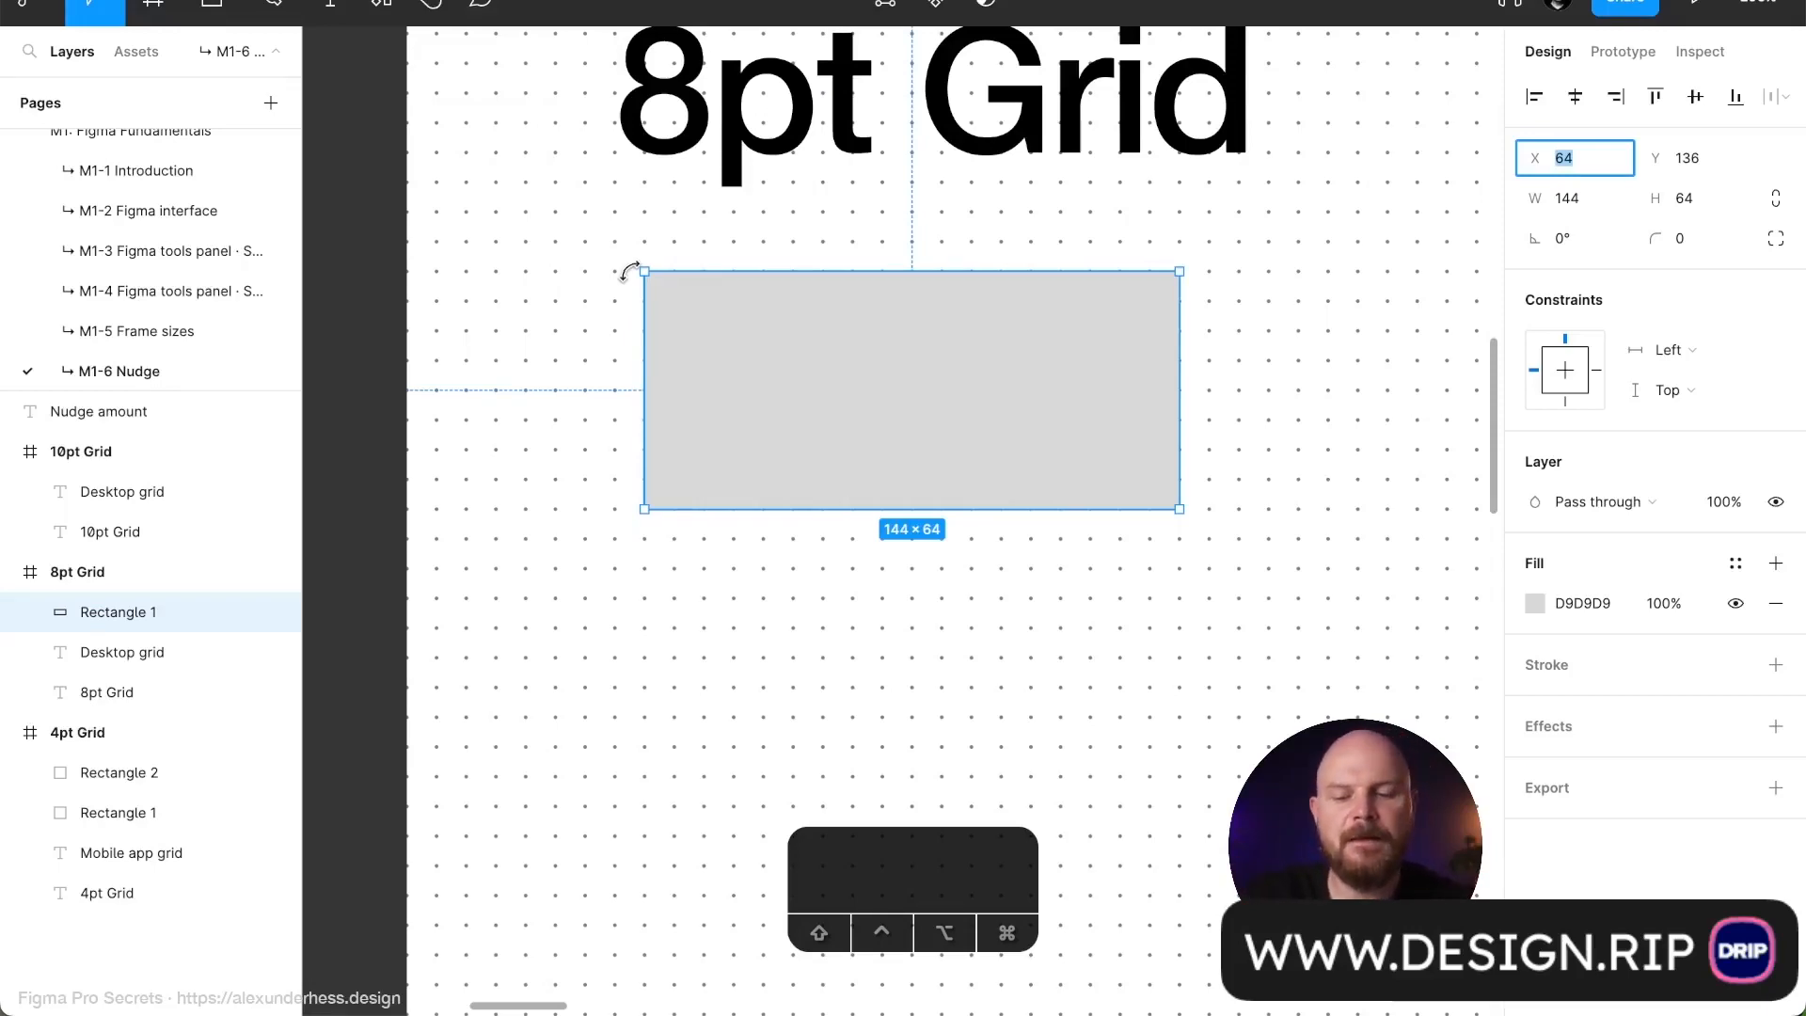
{"action": "scroll", "coordinate": [689, 291], "scroll_direction": "up", "scroll_amount": 5}
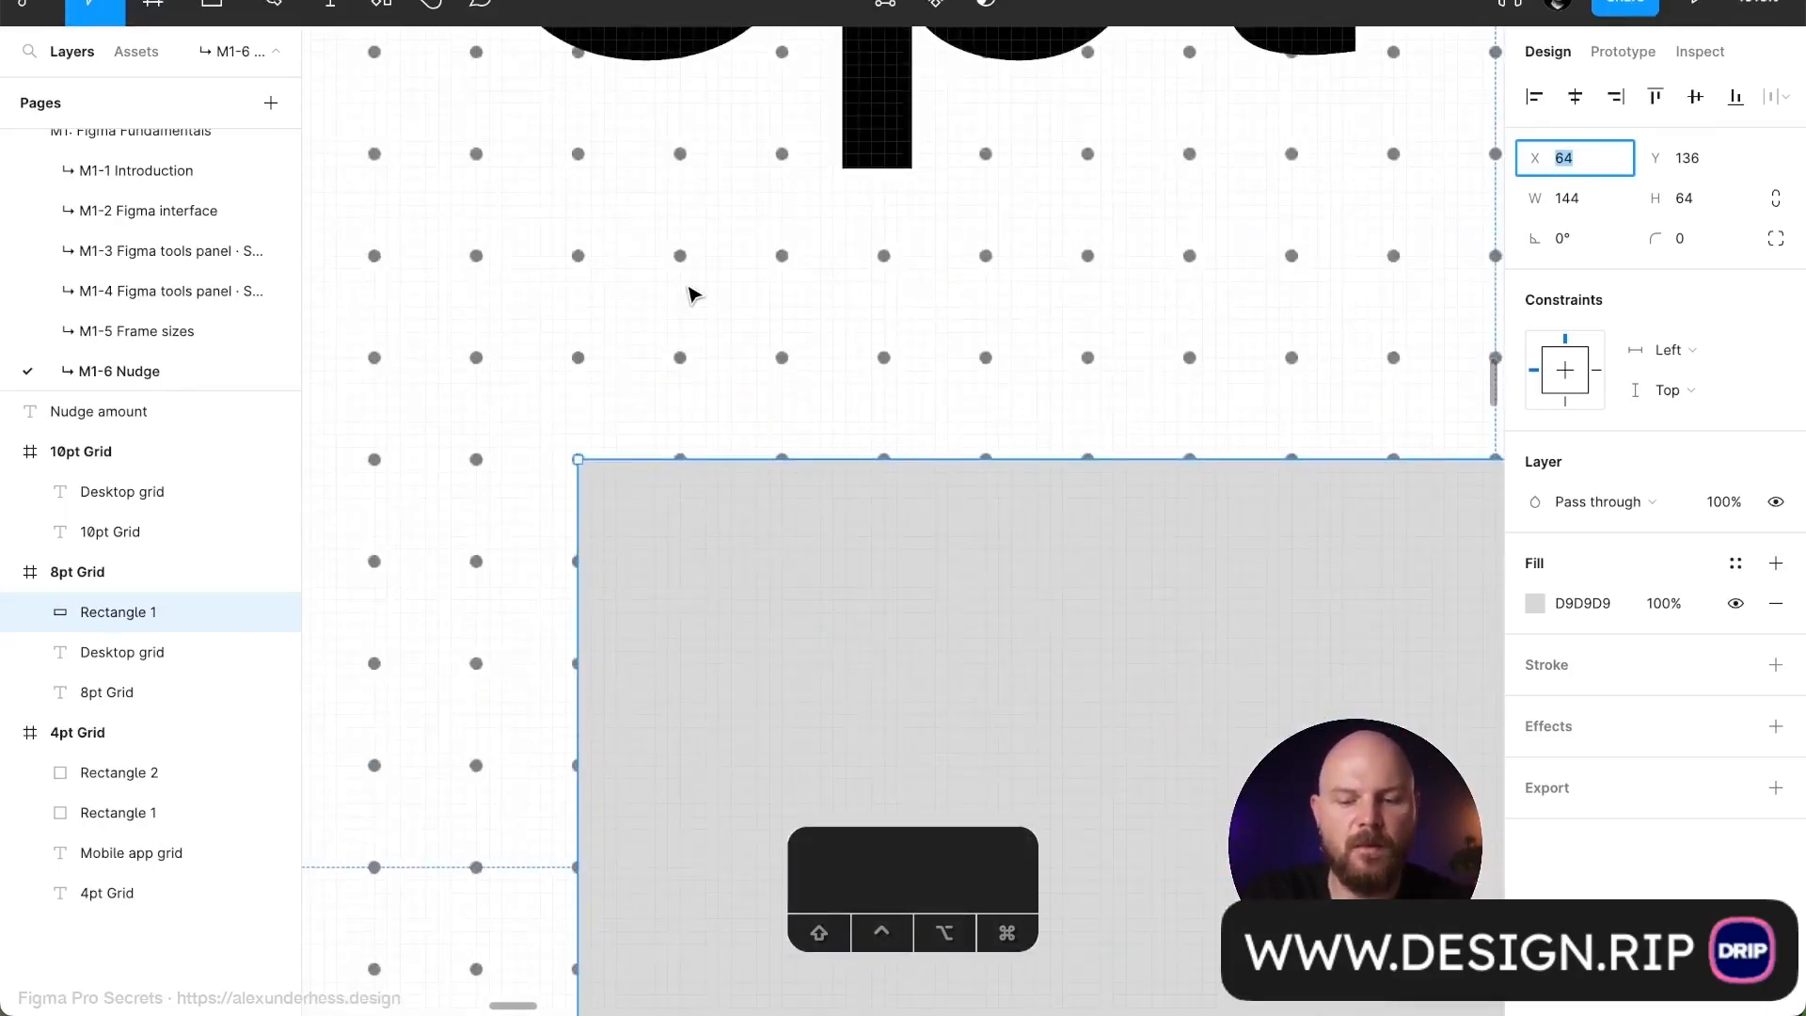
{"action": "scroll", "coordinate": [689, 292], "scroll_direction": "down", "scroll_amount": 8}
{"action": "scroll", "coordinate": [759, 308], "scroll_direction": "up", "scroll_amount": 5}
{"action": "scroll", "coordinate": [758, 309], "scroll_direction": "left", "scroll_amount": 2}
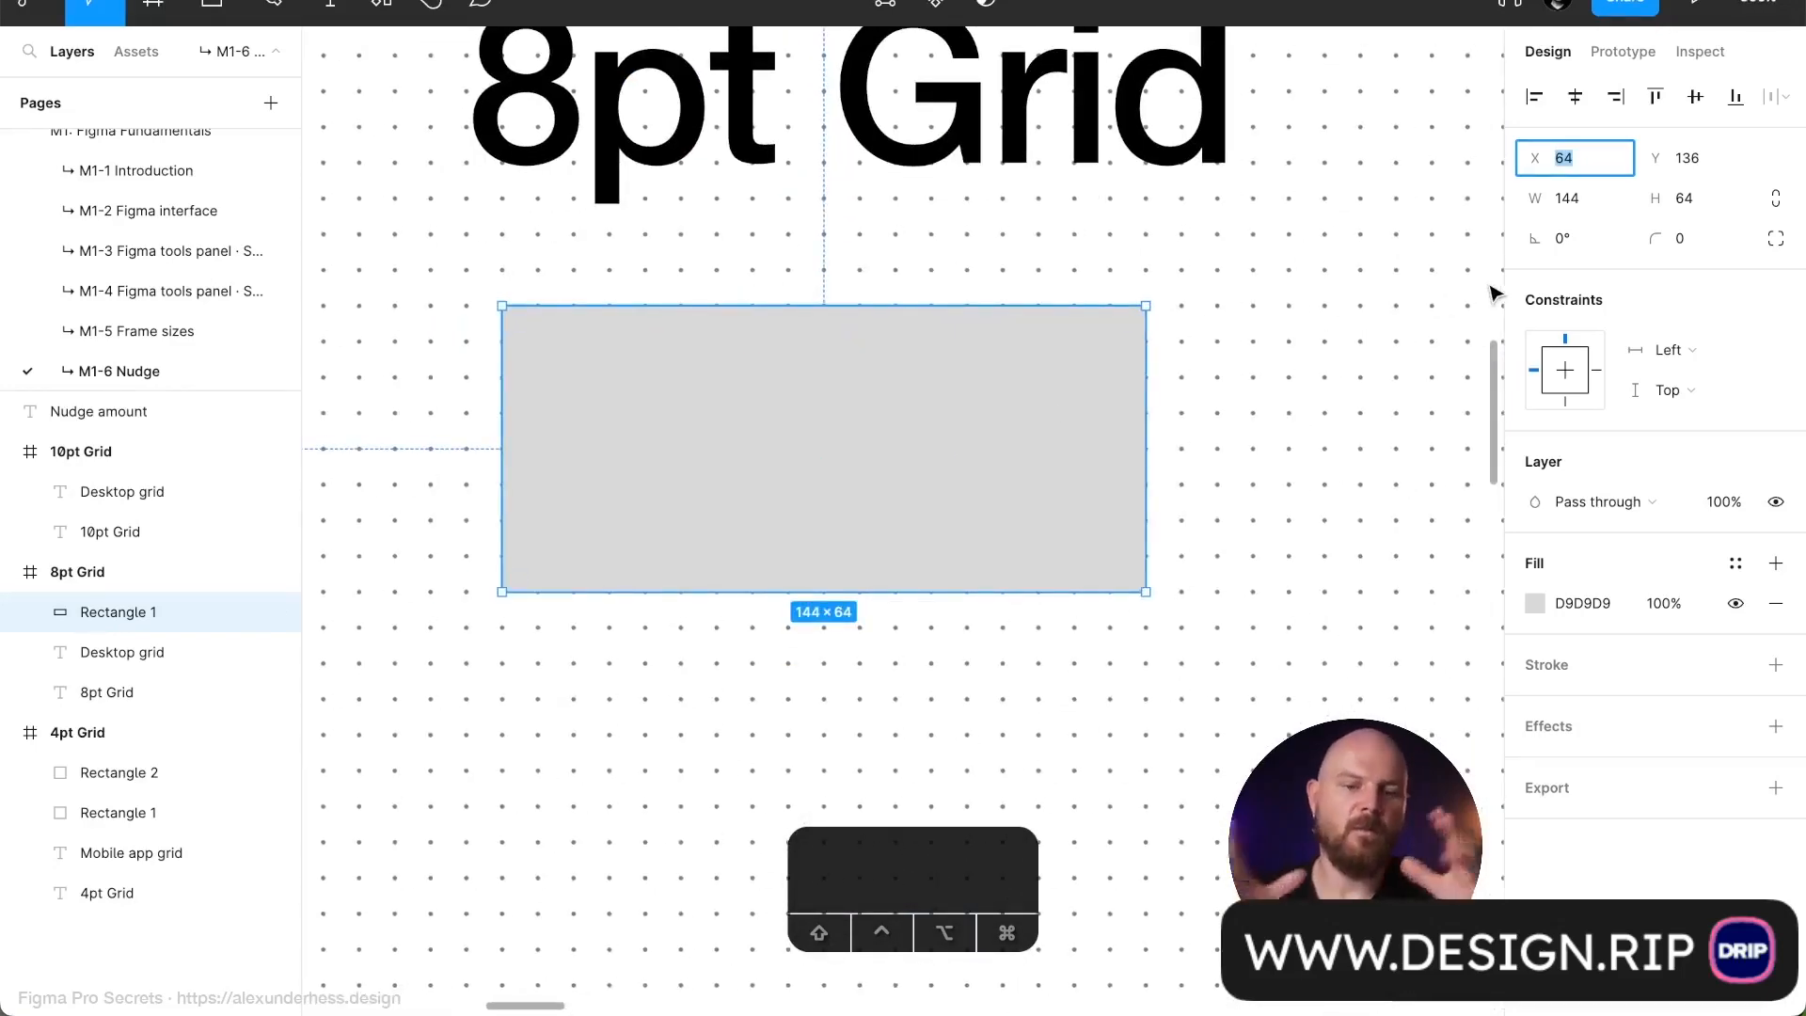
Select the title in the 10pt Grid frame and set the big nudge amount to 10
{"action": "scroll", "coordinate": [1050, 297], "scroll_direction": "down", "scroll_amount": 5}
{"action": "scroll", "coordinate": [1050, 297], "scroll_direction": "down", "scroll_amount": 3}
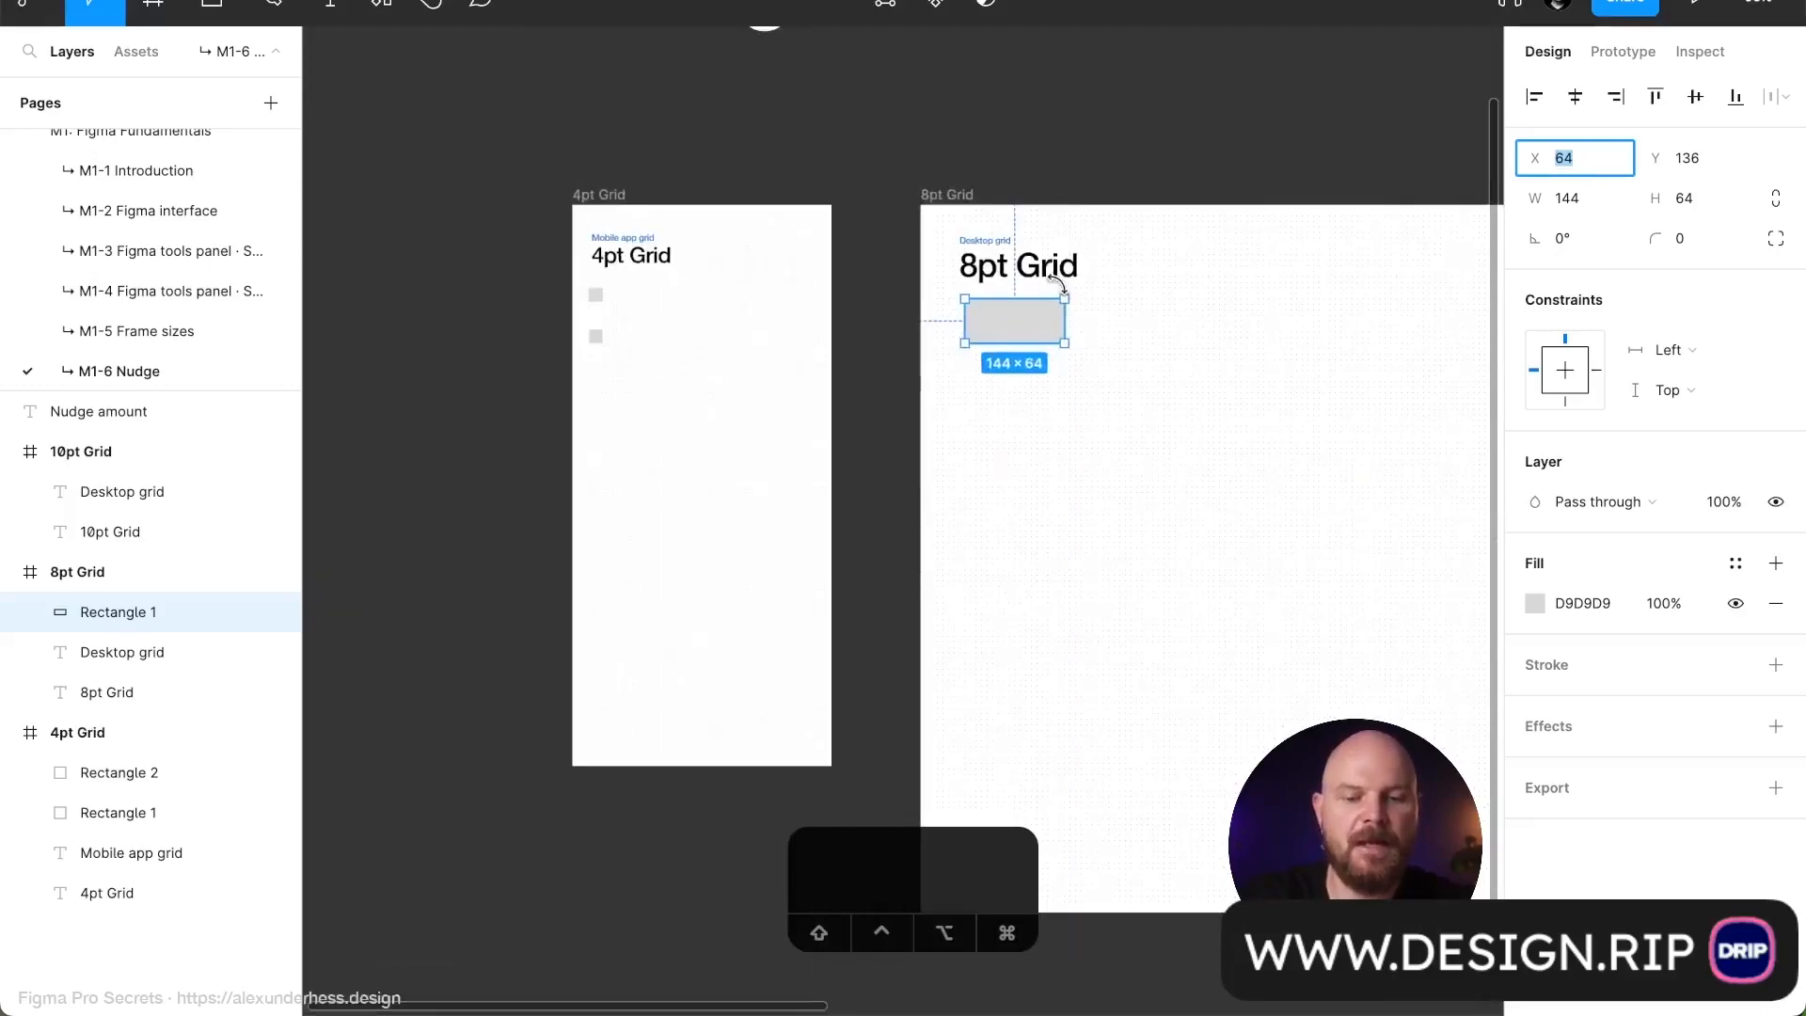
{"action": "scroll", "coordinate": [1019, 270], "scroll_direction": "right", "scroll_amount": 10}
{"action": "left_click", "coordinate": [1025, 284]}
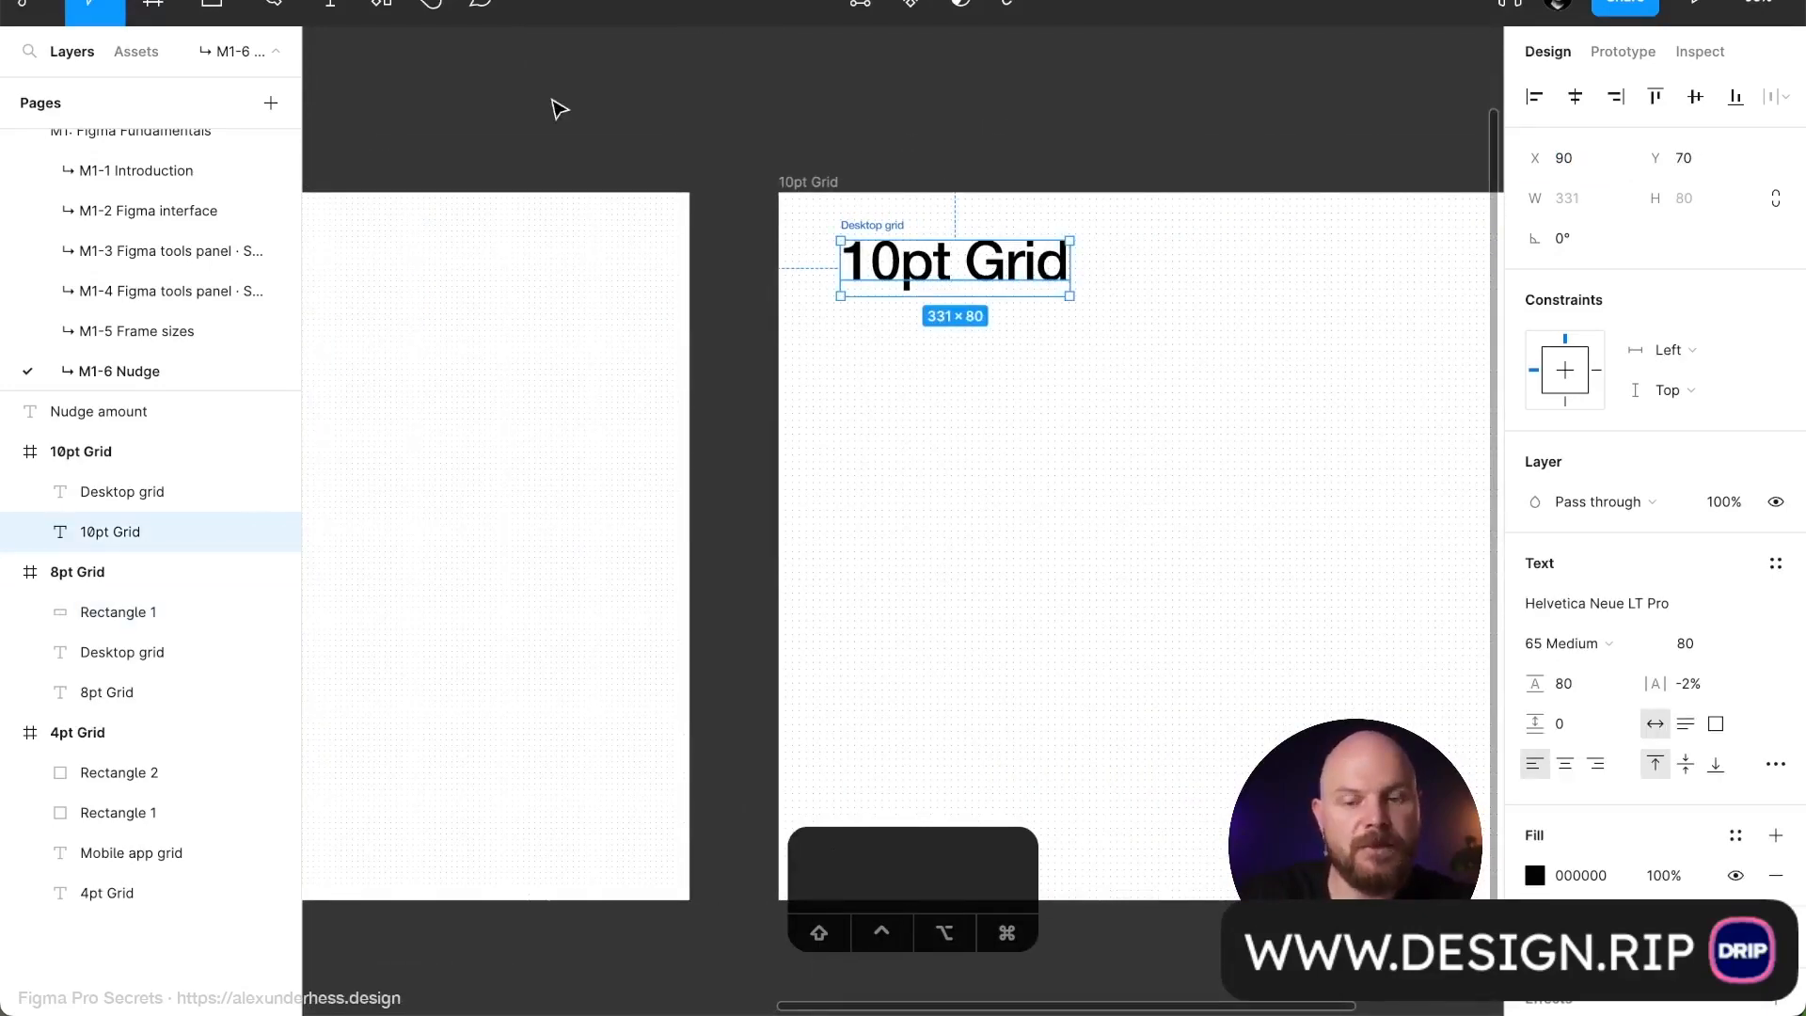
{"action": "left_click", "coordinate": [38, 8]}
{"action": "mouse_move", "coordinate": [86, 297]}
{"action": "mouse_move", "coordinate": [111, 403]}
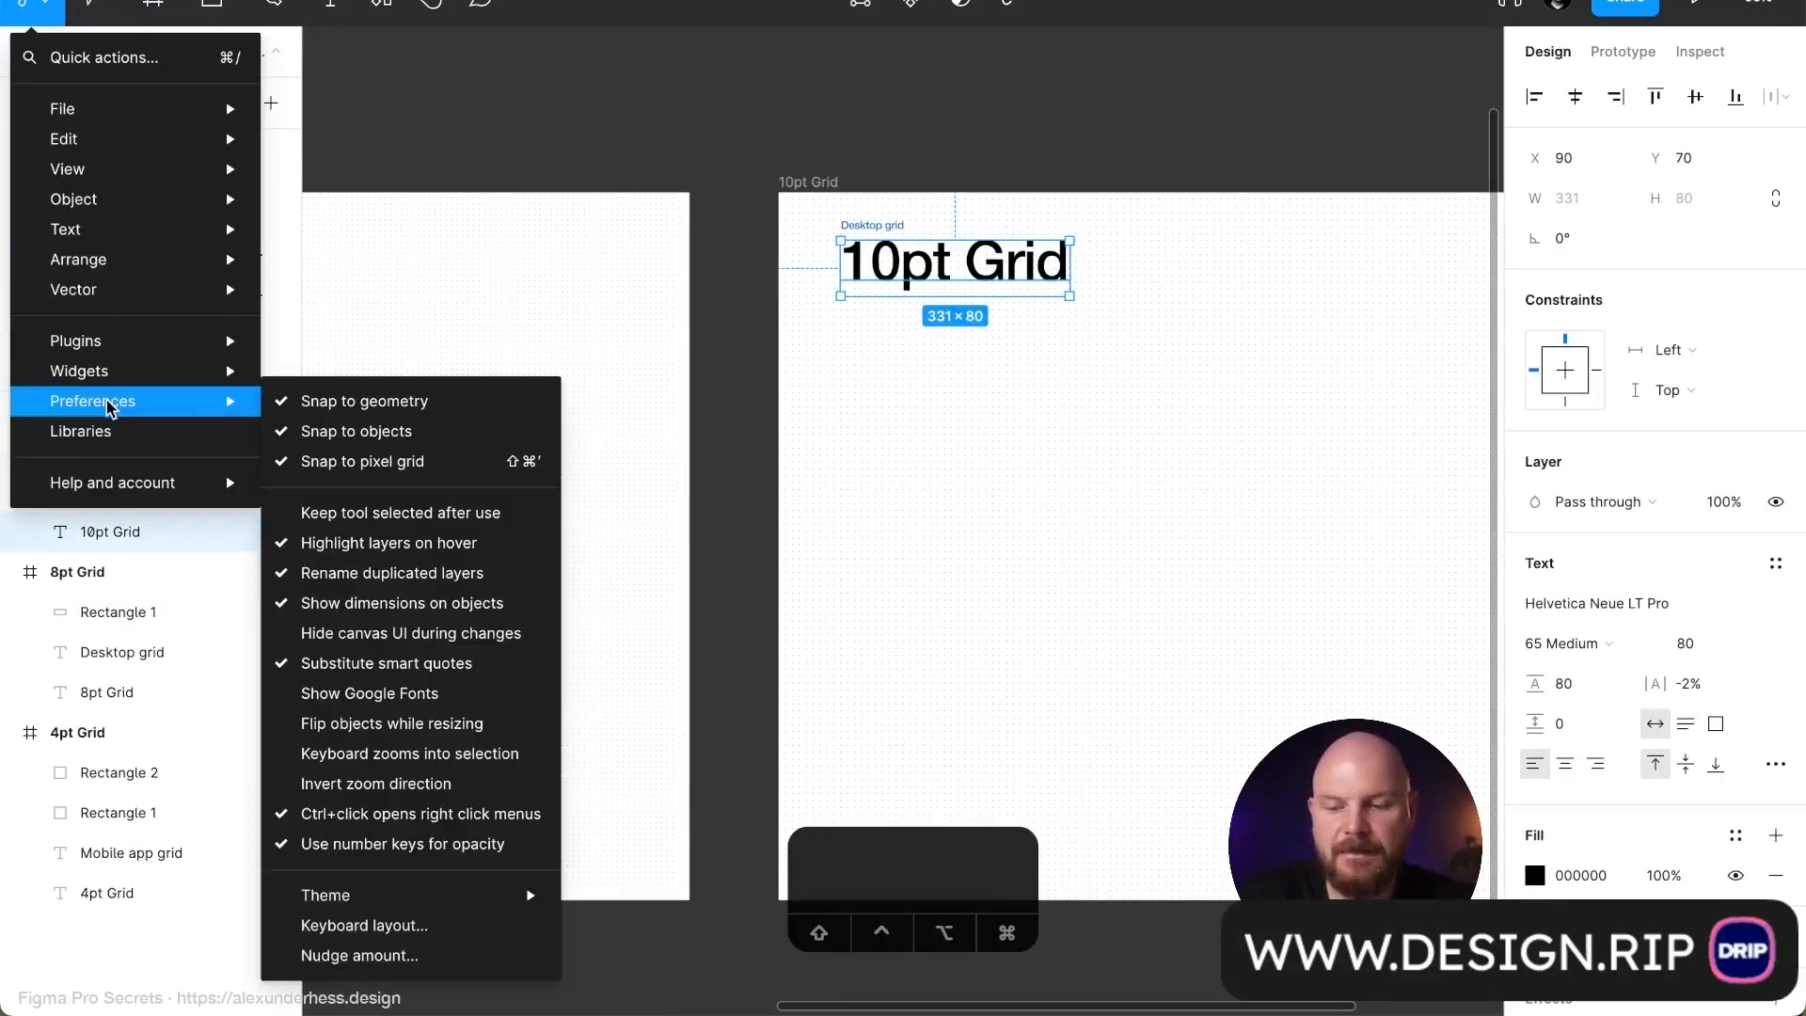
{"action": "left_click", "coordinate": [438, 953]}
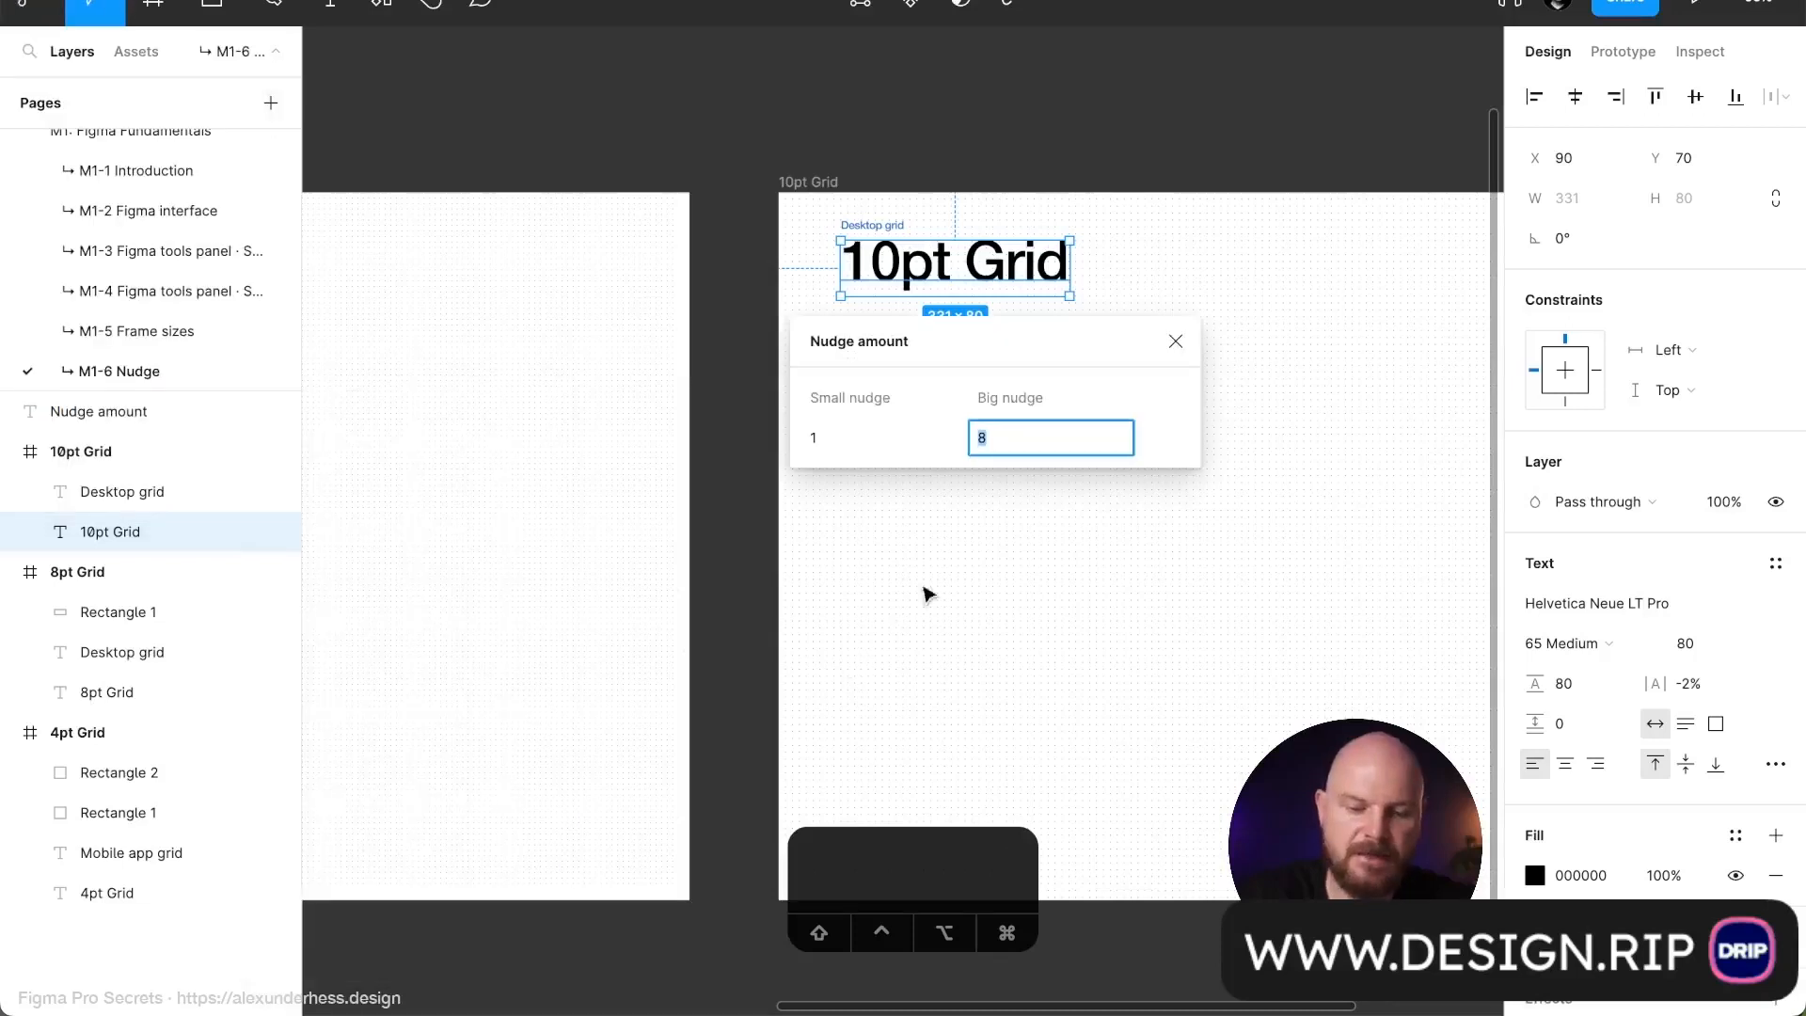
{"action": "type", "text": "10"}
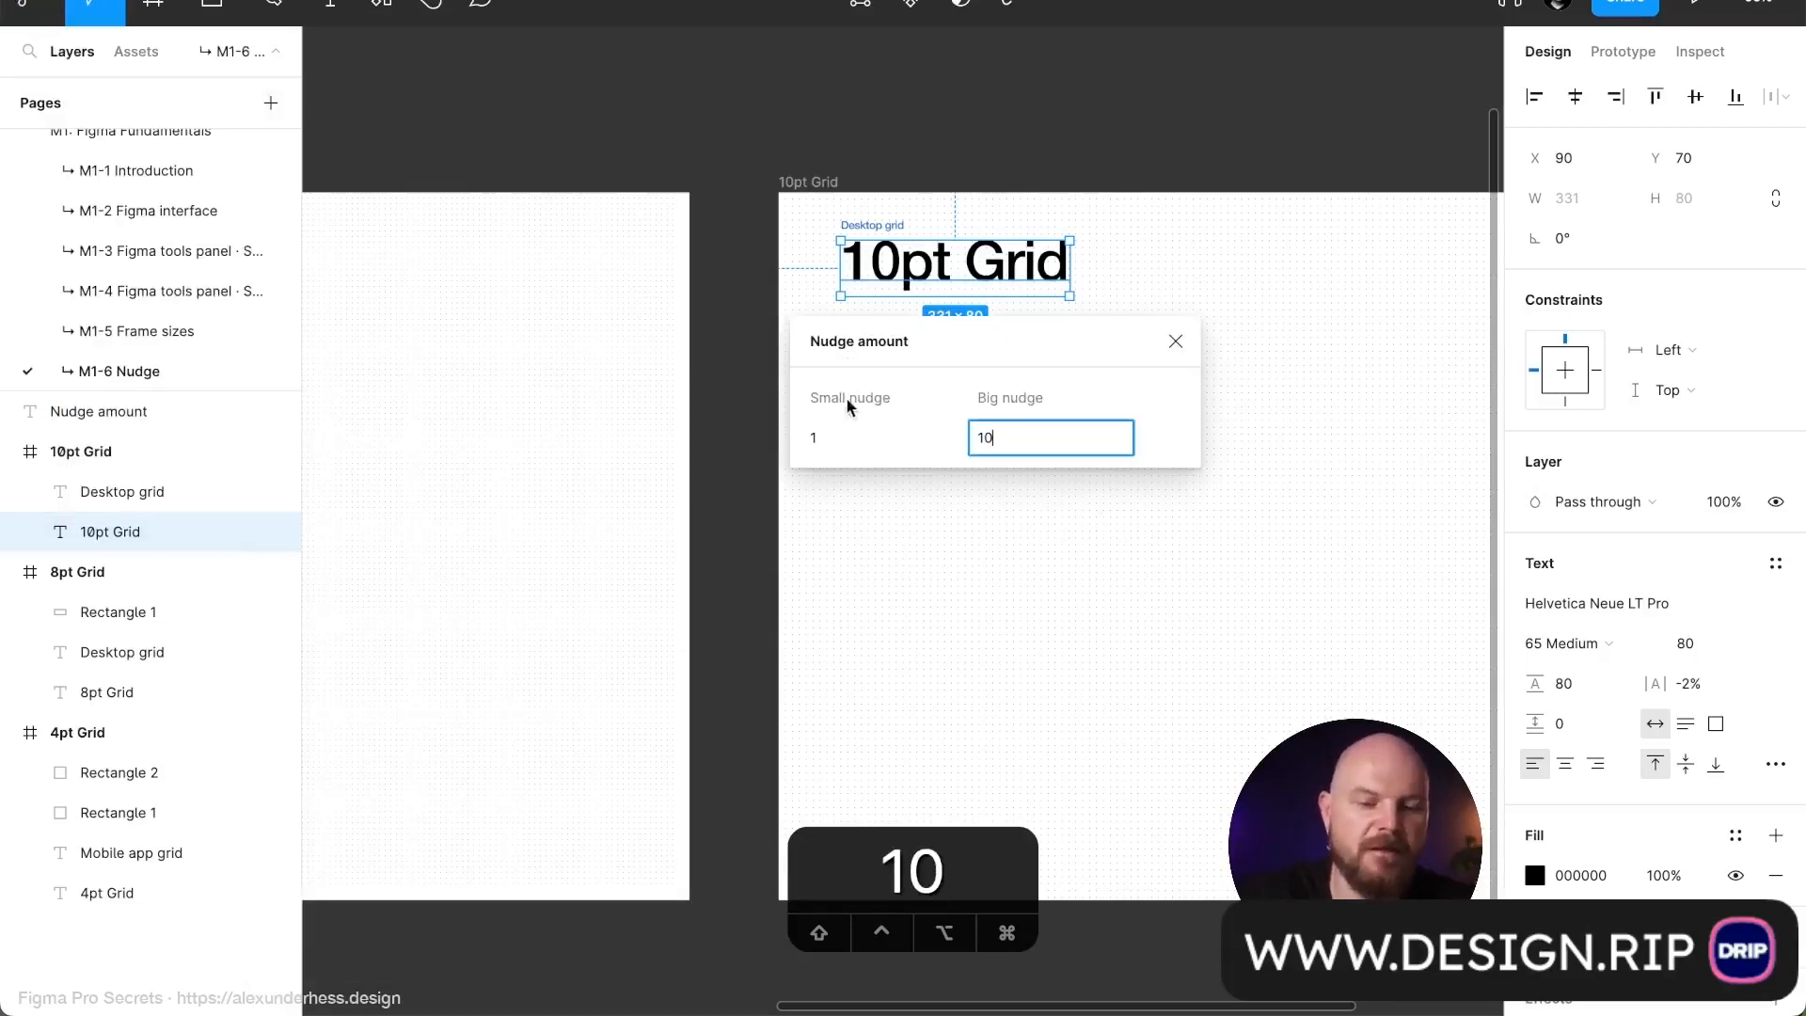
{"action": "key", "text": "Return"}
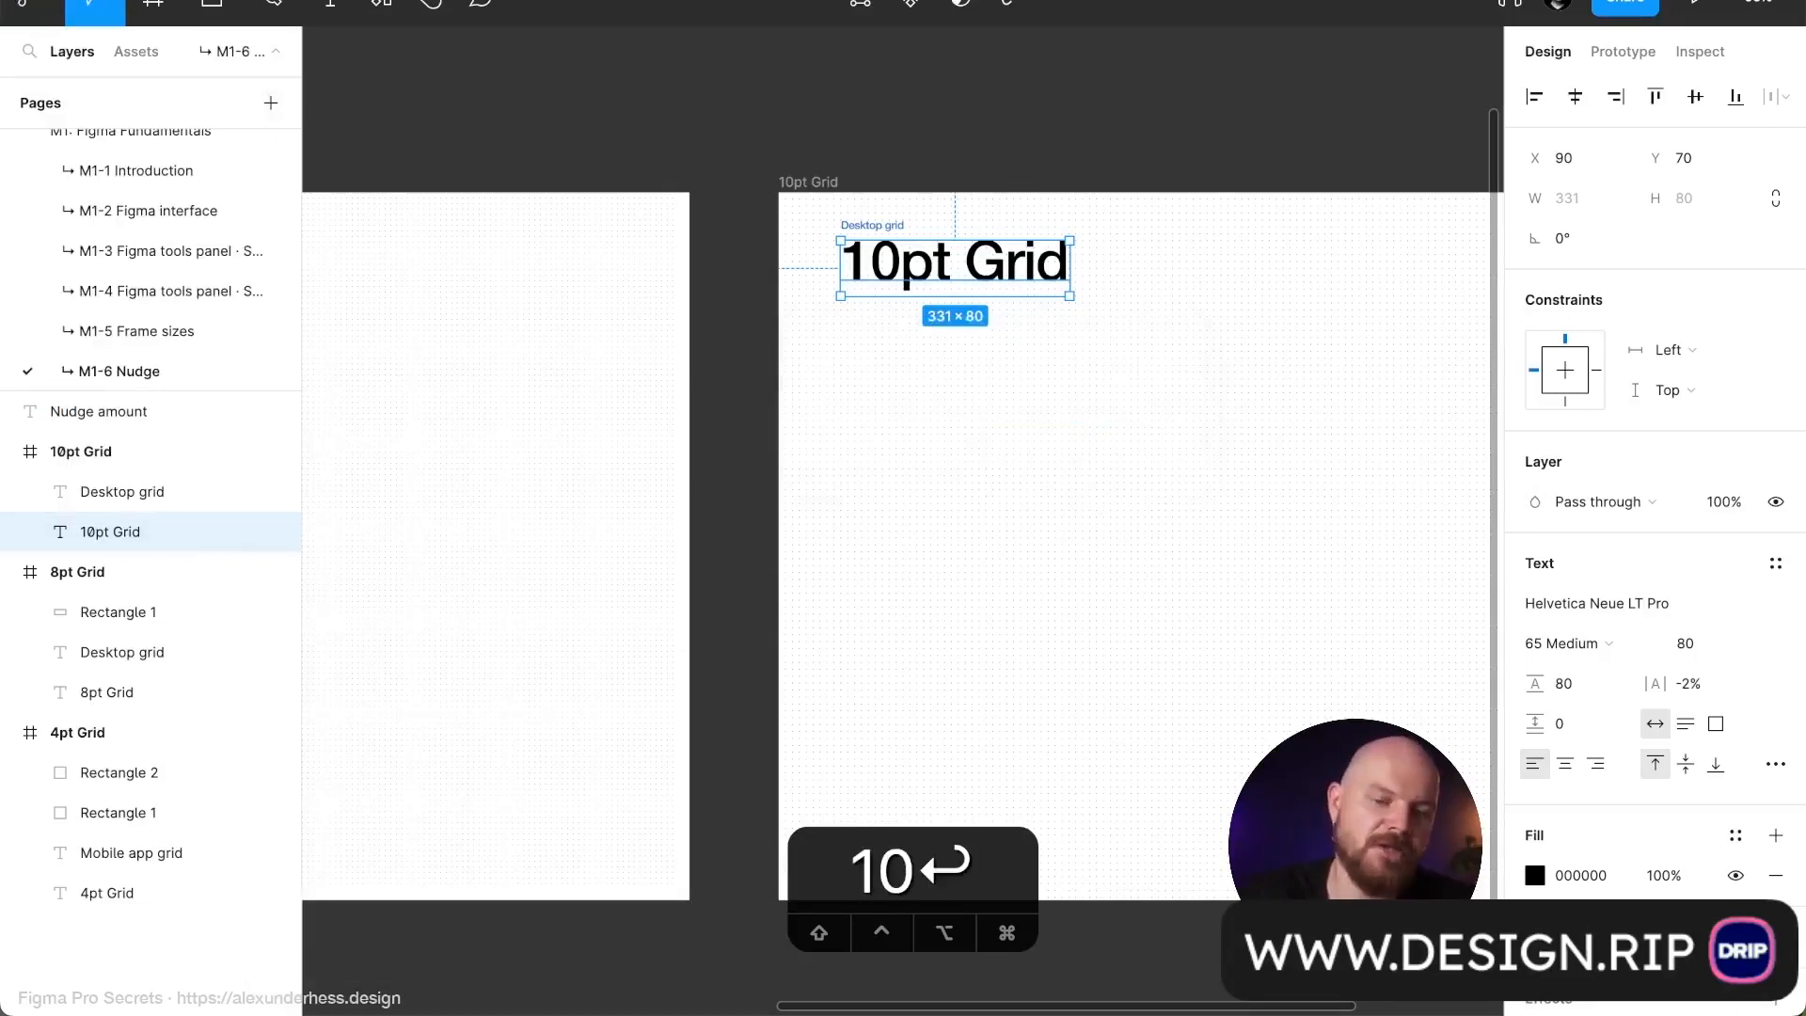
{"action": "scroll", "coordinate": [1051, 345], "scroll_direction": "up", "scroll_amount": 10}
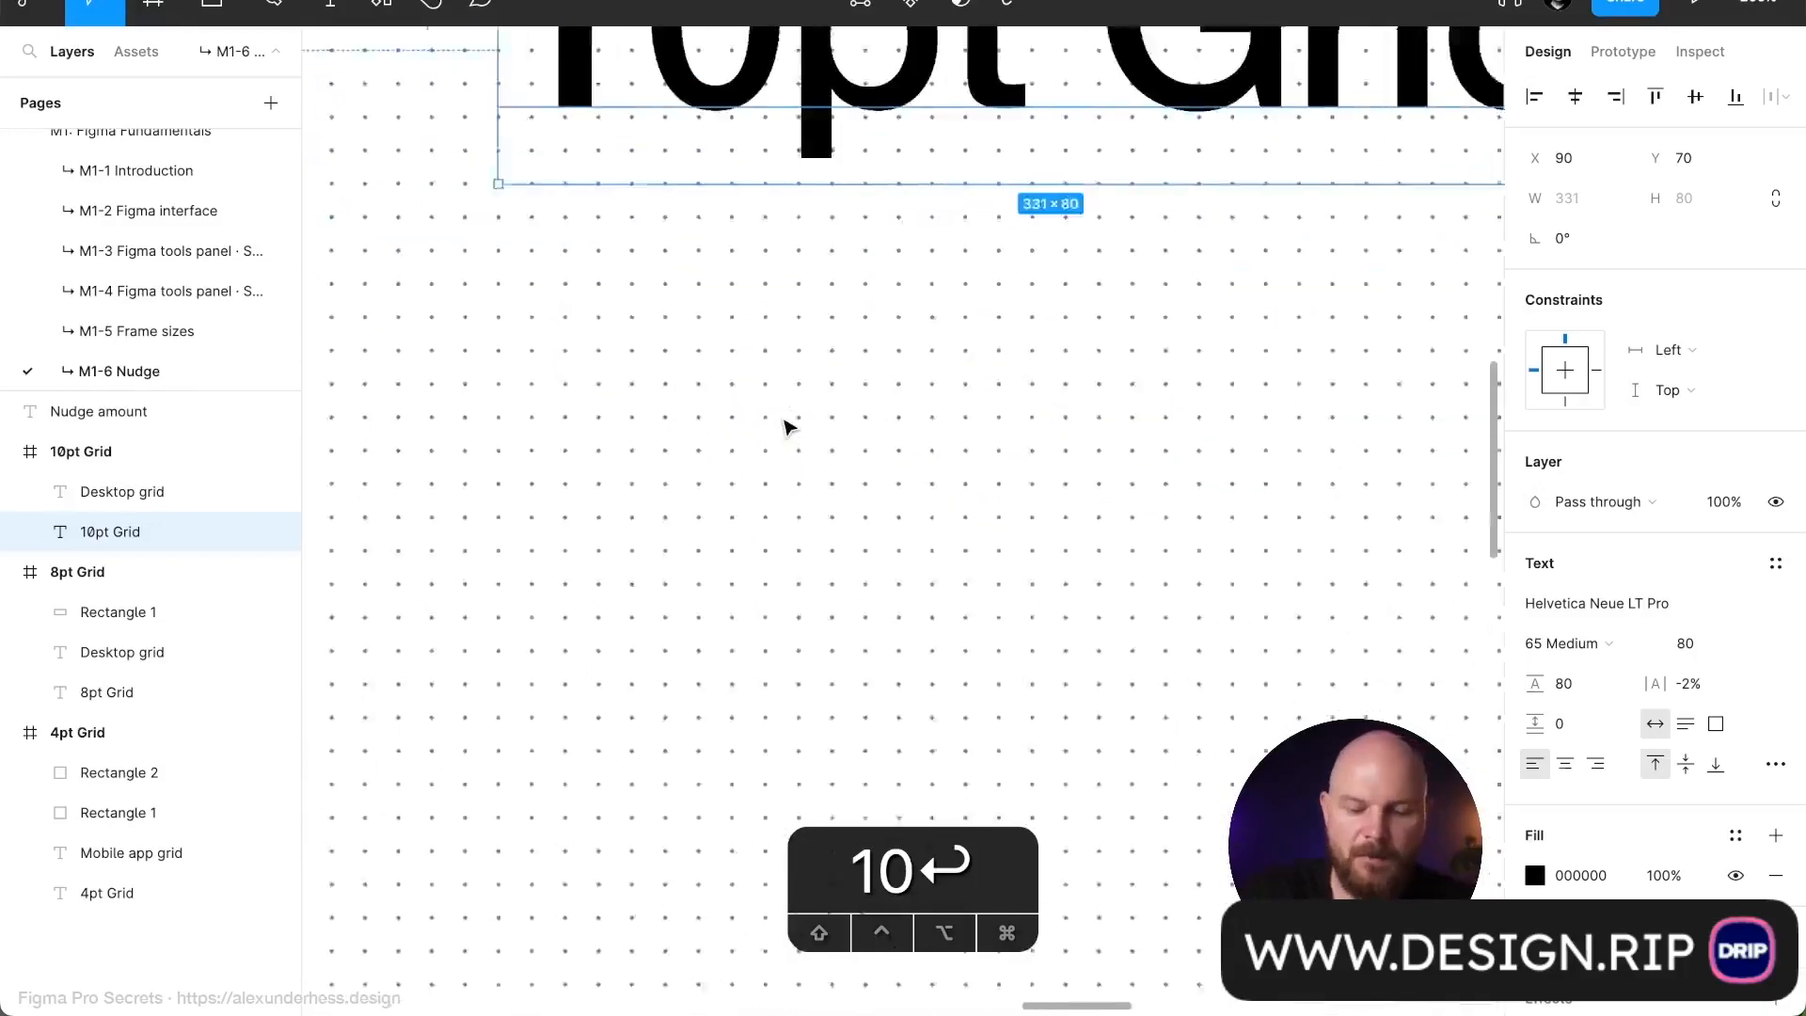
{"action": "key", "text": "r"}
{"action": "left_click_drag", "start_coordinate": [560, 314], "coordinate": [1019, 568]}
{"action": "key", "text": "BackSpace"}
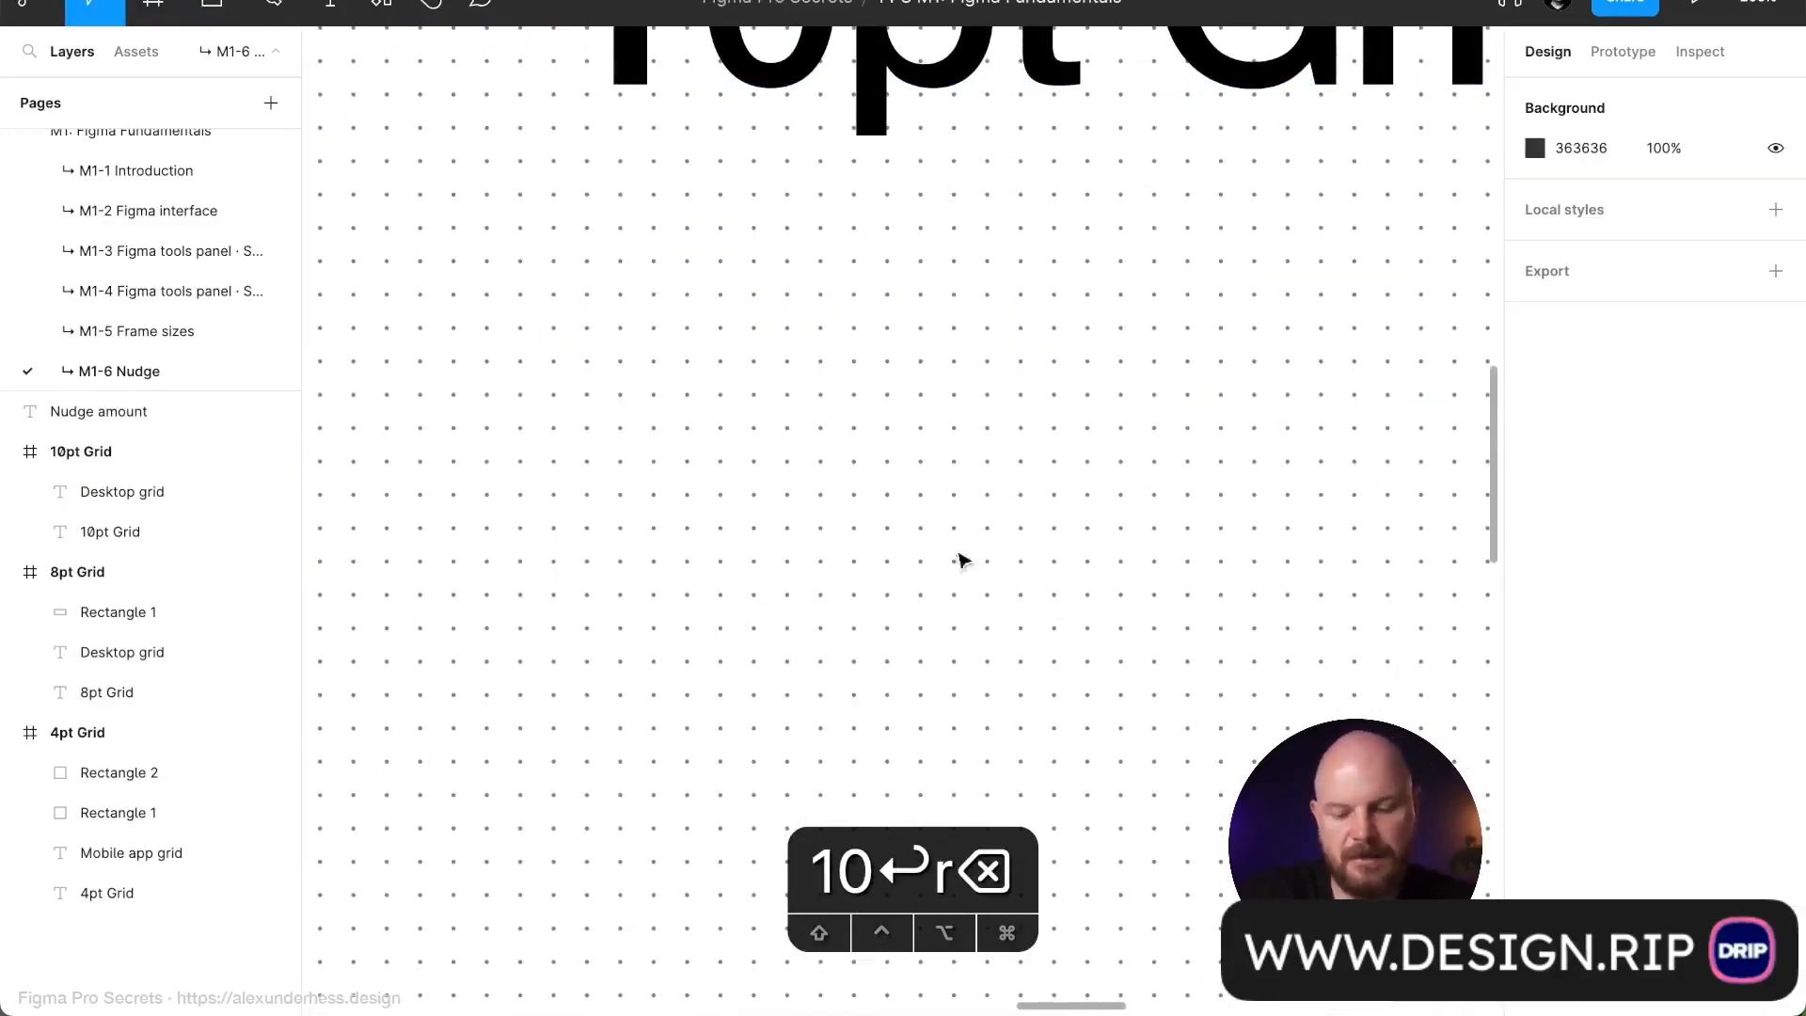
Draw a 100 × 100 square at X 90, Y 210 below the title in the 10pt Grid frame
{"action": "key", "text": "r"}
{"action": "left_click_drag", "start_coordinate": [558, 344], "coordinate": [684, 531]}
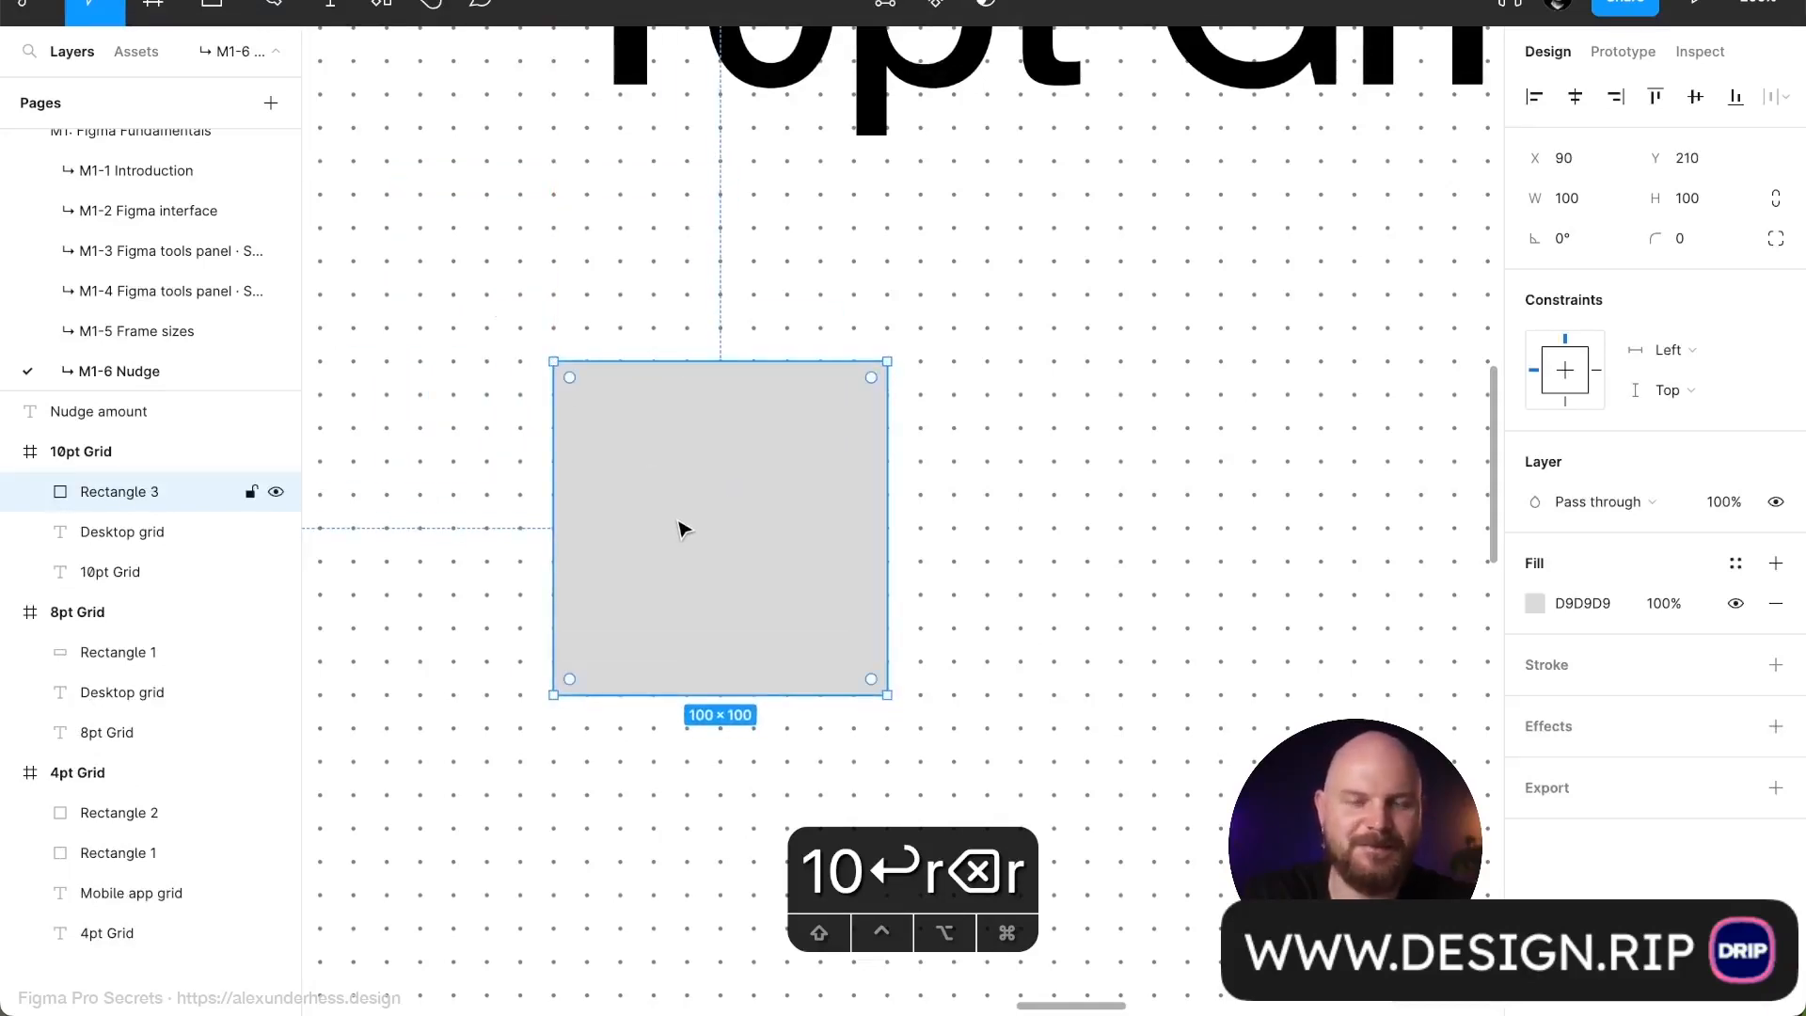
Move the square right along the 10pt grid in big nudges, and back left to X 100
{"action": "scroll", "coordinate": [677, 524], "scroll_direction": "left", "scroll_amount": 2}
{"action": "scroll", "coordinate": [677, 524], "scroll_direction": "down", "scroll_amount": 1}
{"action": "scroll", "coordinate": [793, 534], "scroll_direction": "down", "scroll_amount": 3}
{"action": "scroll", "coordinate": [793, 534], "scroll_direction": "left", "scroll_amount": 1}
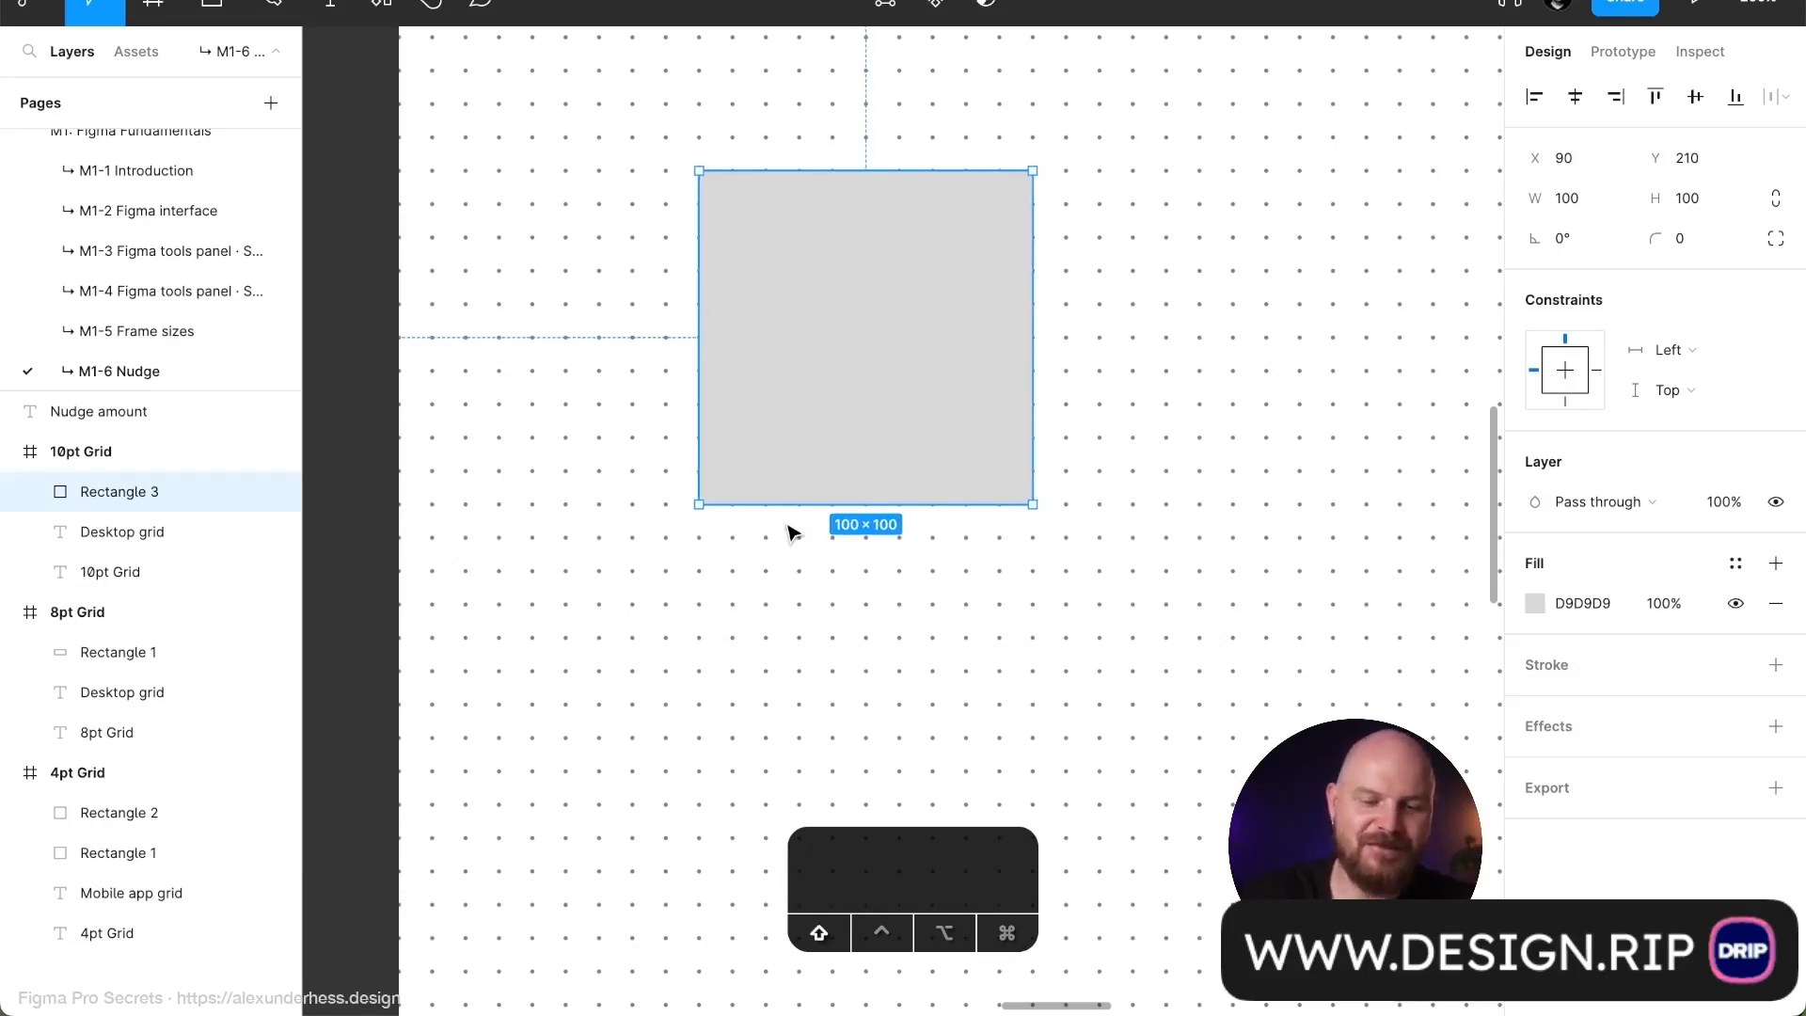
{"action": "key", "text": "shift+Right"}
{"action": "key", "text": "shift+Right"}
{"action": "key", "text": "shift+Right"}
{"action": "key", "text": "shift+Right"}
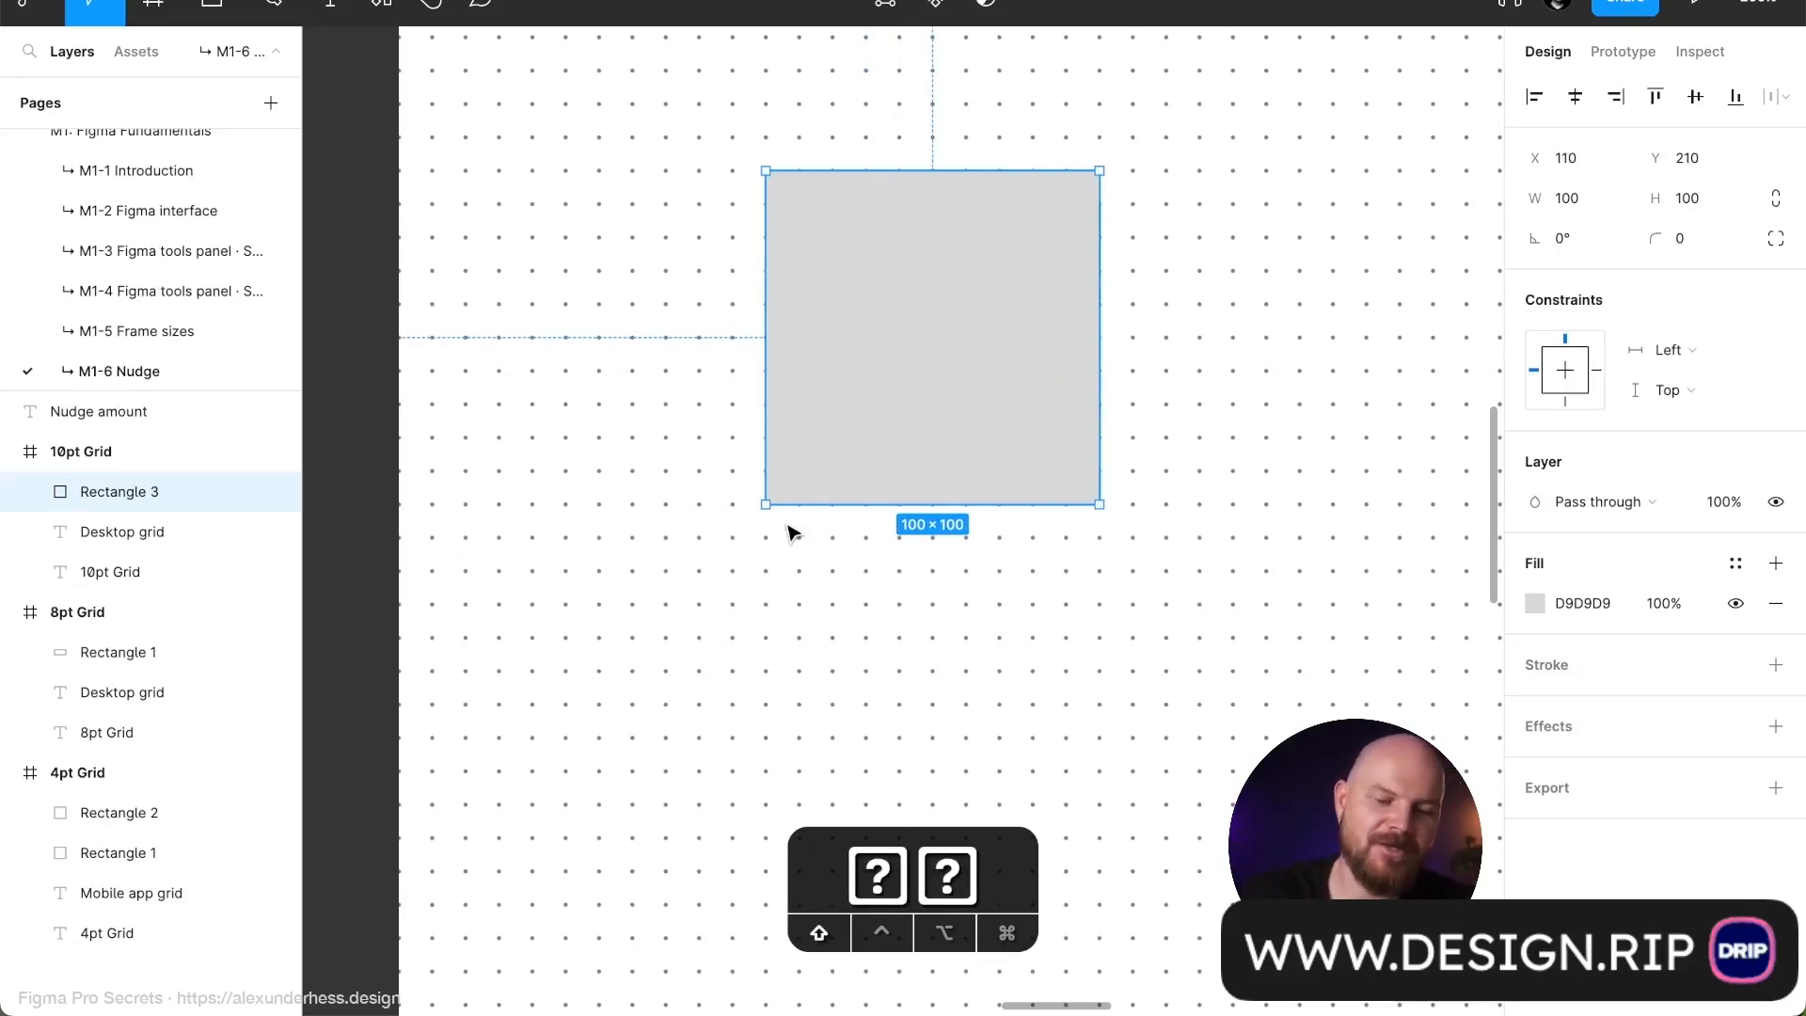
{"action": "key", "text": "shift+Left"}
{"action": "key", "text": "shift+Left"}
{"action": "key", "text": "shift+Left"}
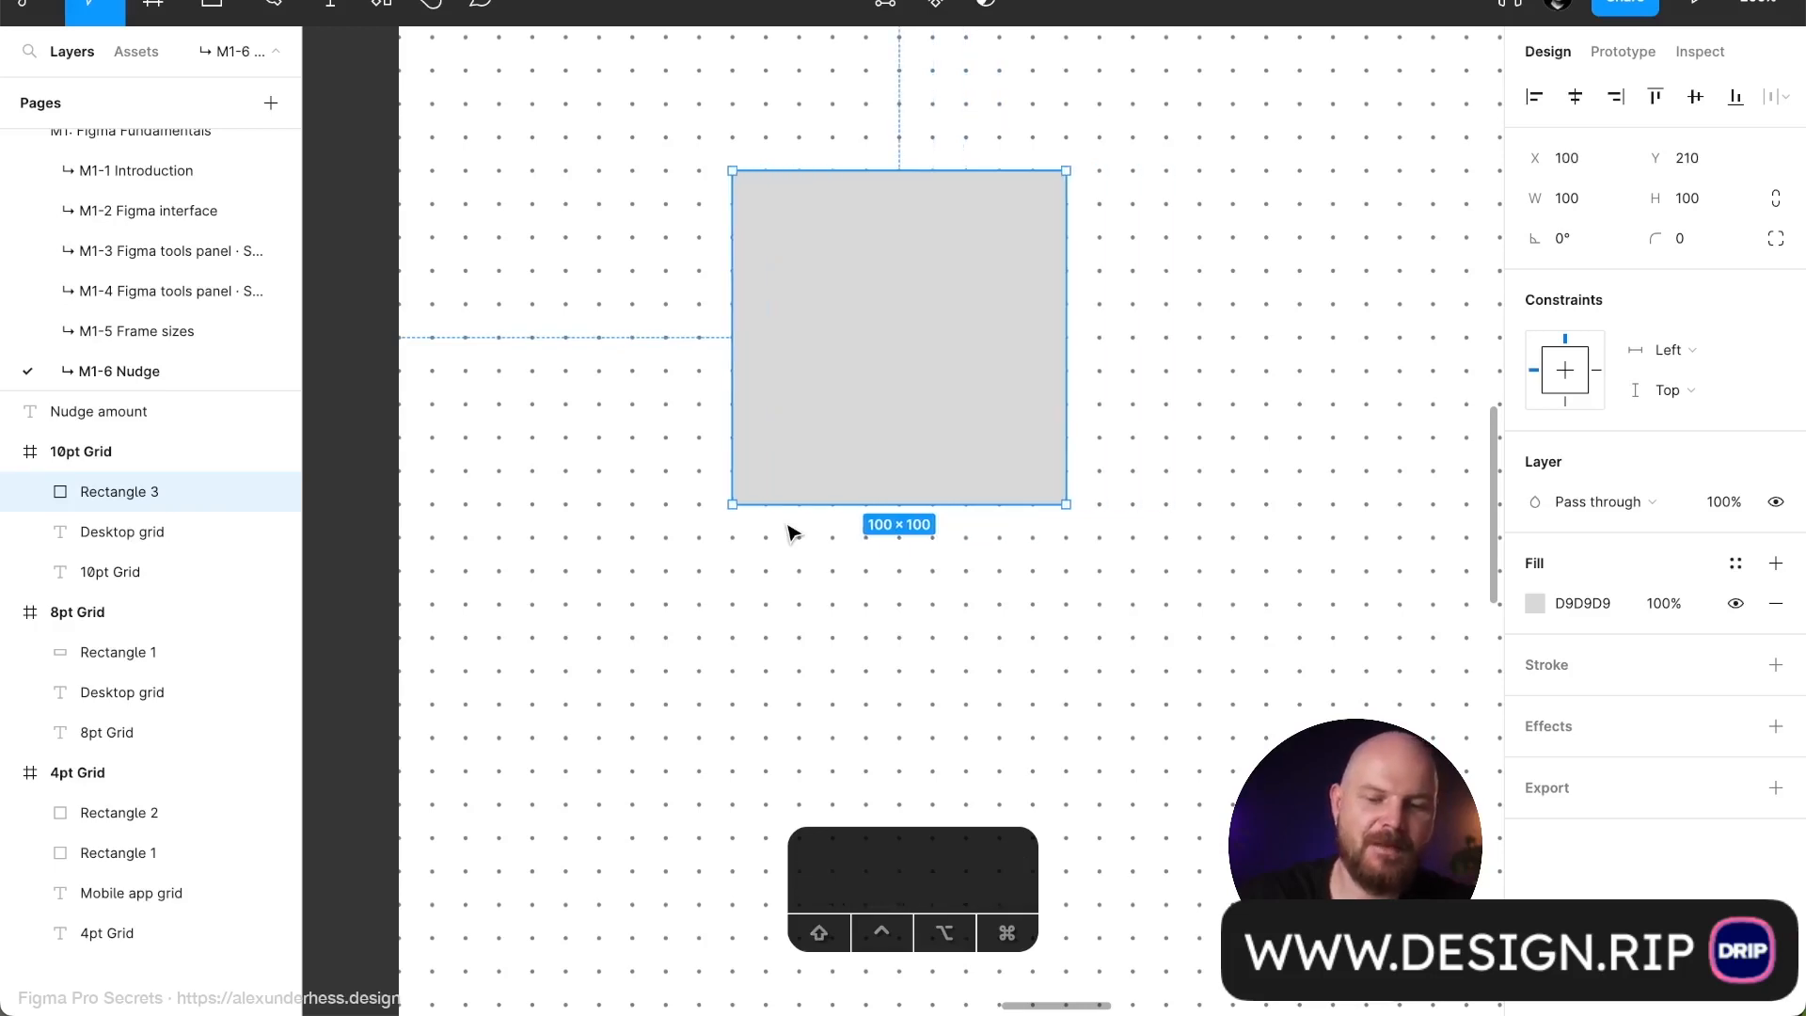
Review all three grid frames together and check the small and big values in the nudge amount settings
{"action": "scroll", "coordinate": [788, 526], "scroll_direction": "down", "scroll_amount": 10}
{"action": "scroll", "coordinate": [788, 605], "scroll_direction": "left", "scroll_amount": 3}
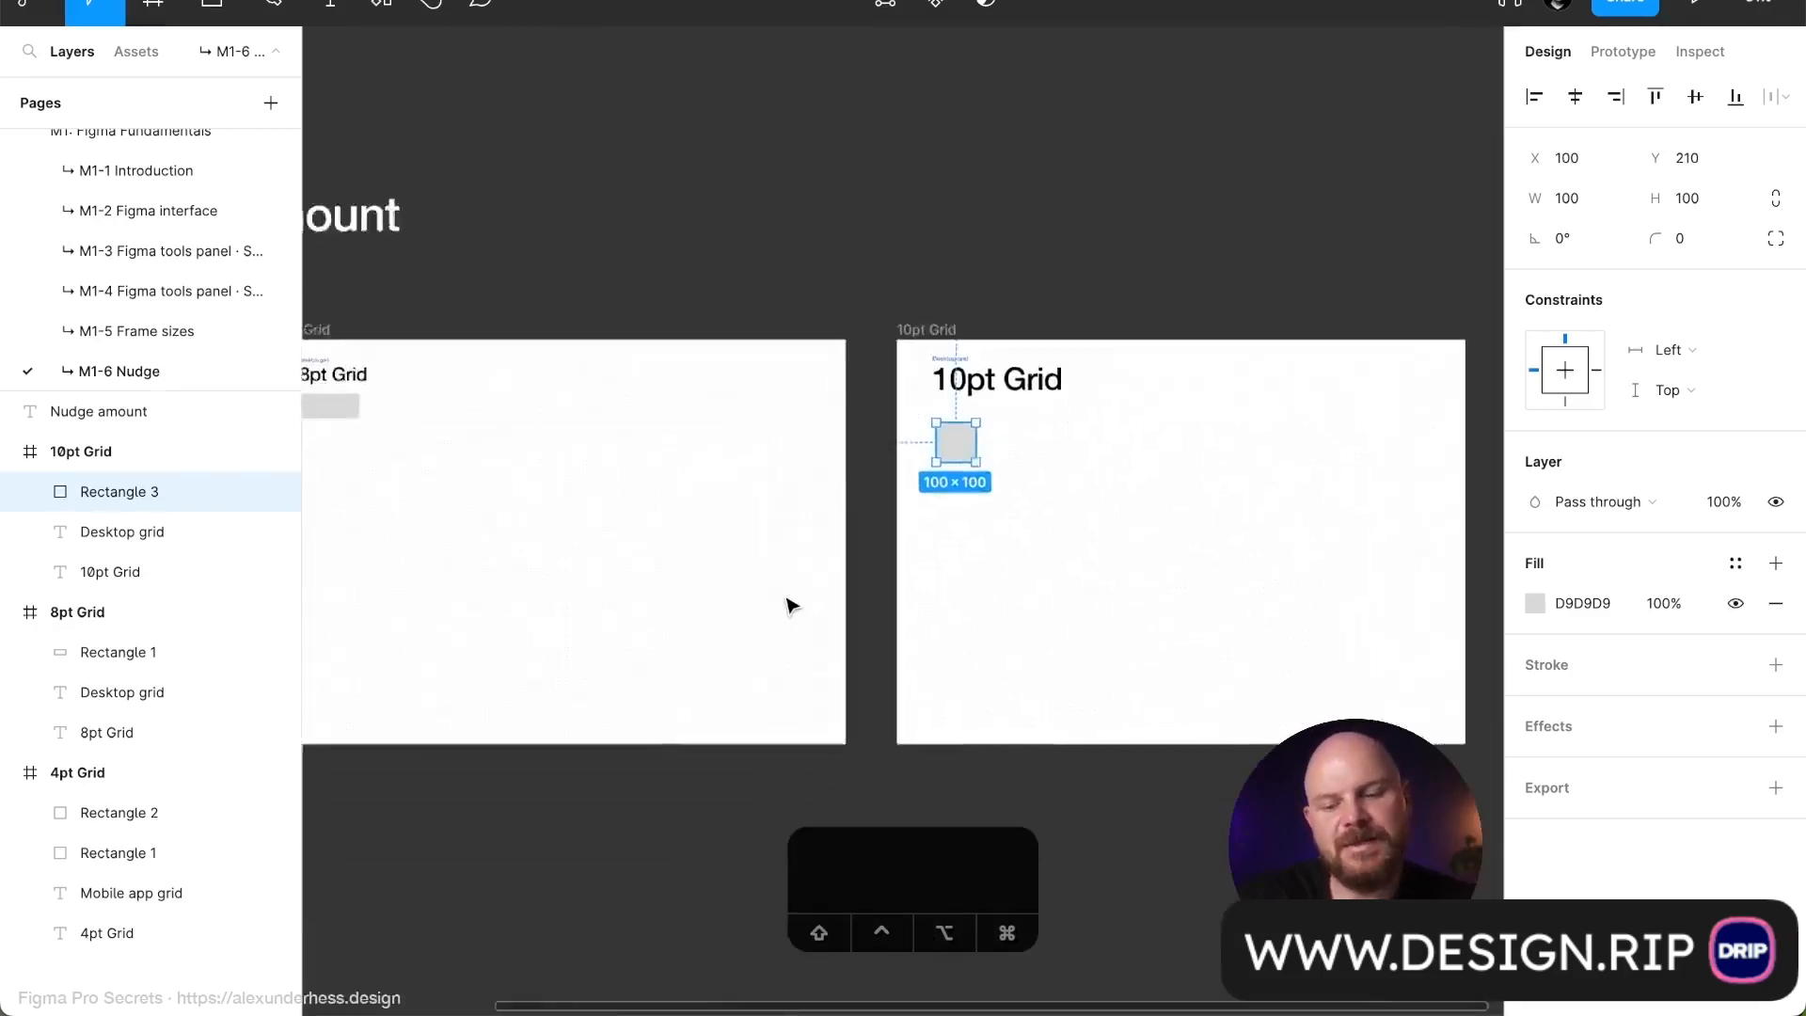
{"action": "scroll", "coordinate": [788, 604], "scroll_direction": "down", "scroll_amount": 4}
{"action": "scroll", "coordinate": [789, 605], "scroll_direction": "up", "scroll_amount": 2}
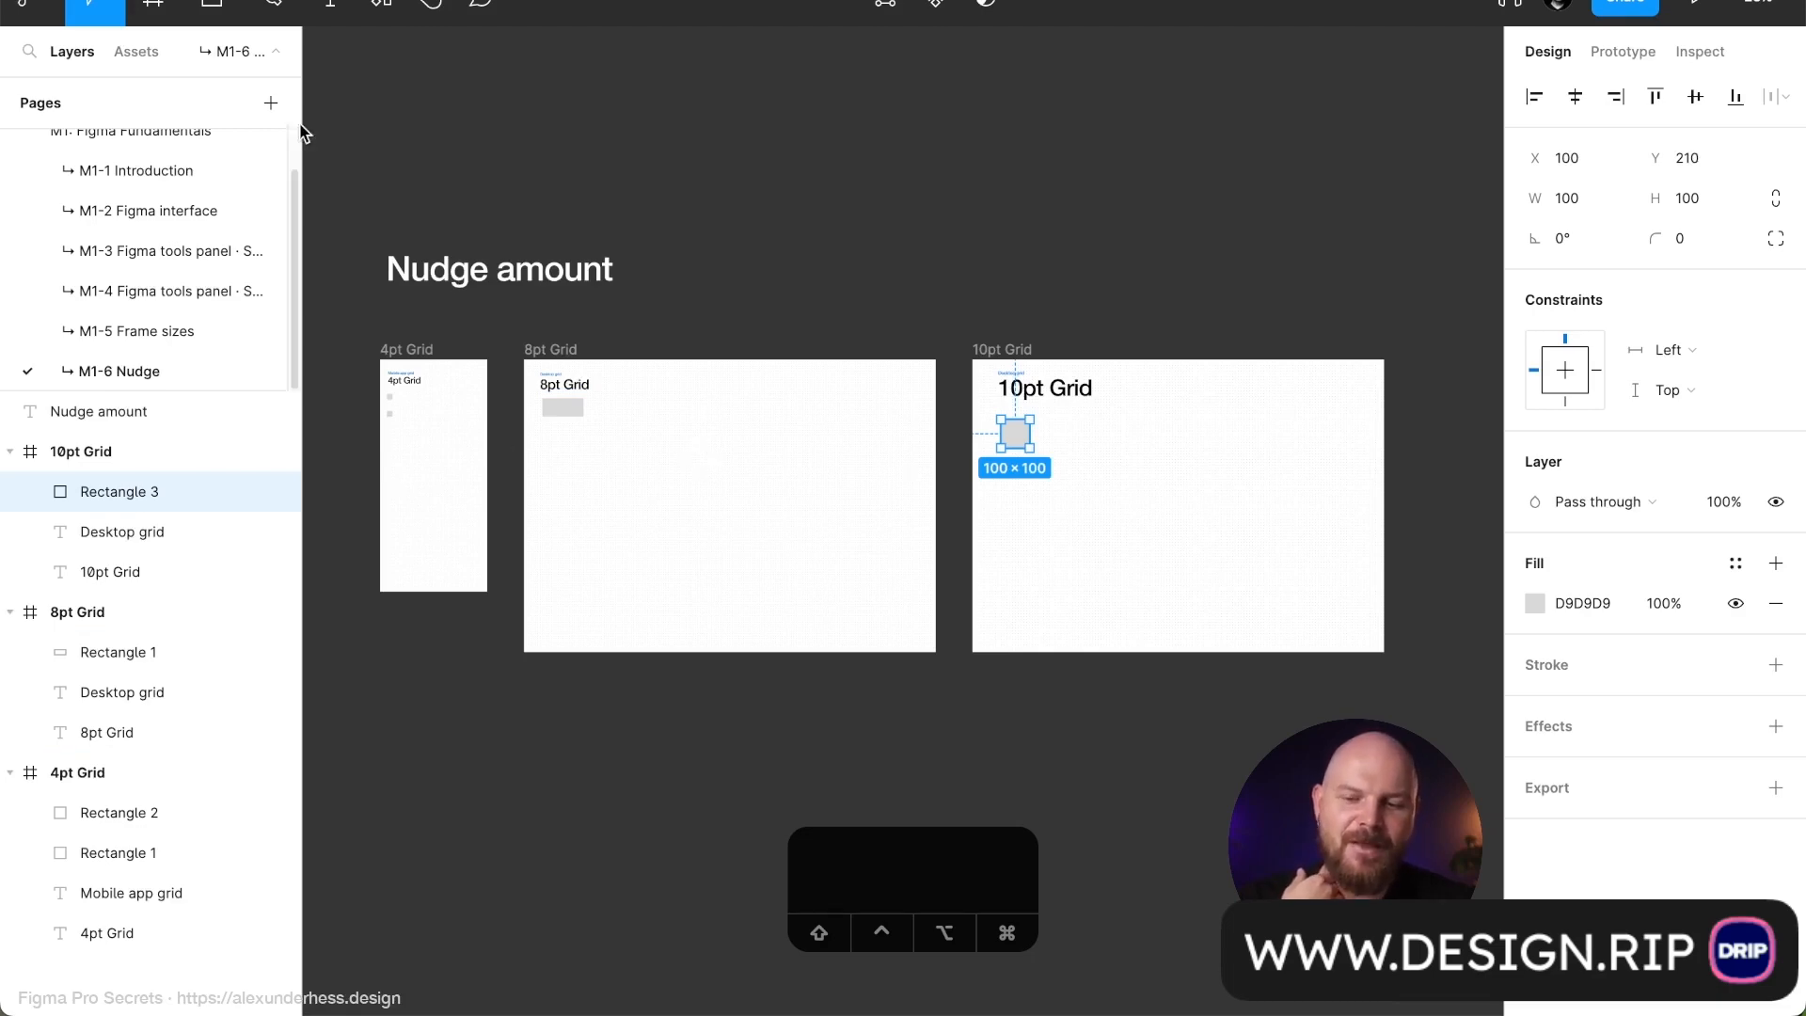
{"action": "left_click", "coordinate": [51, 4]}
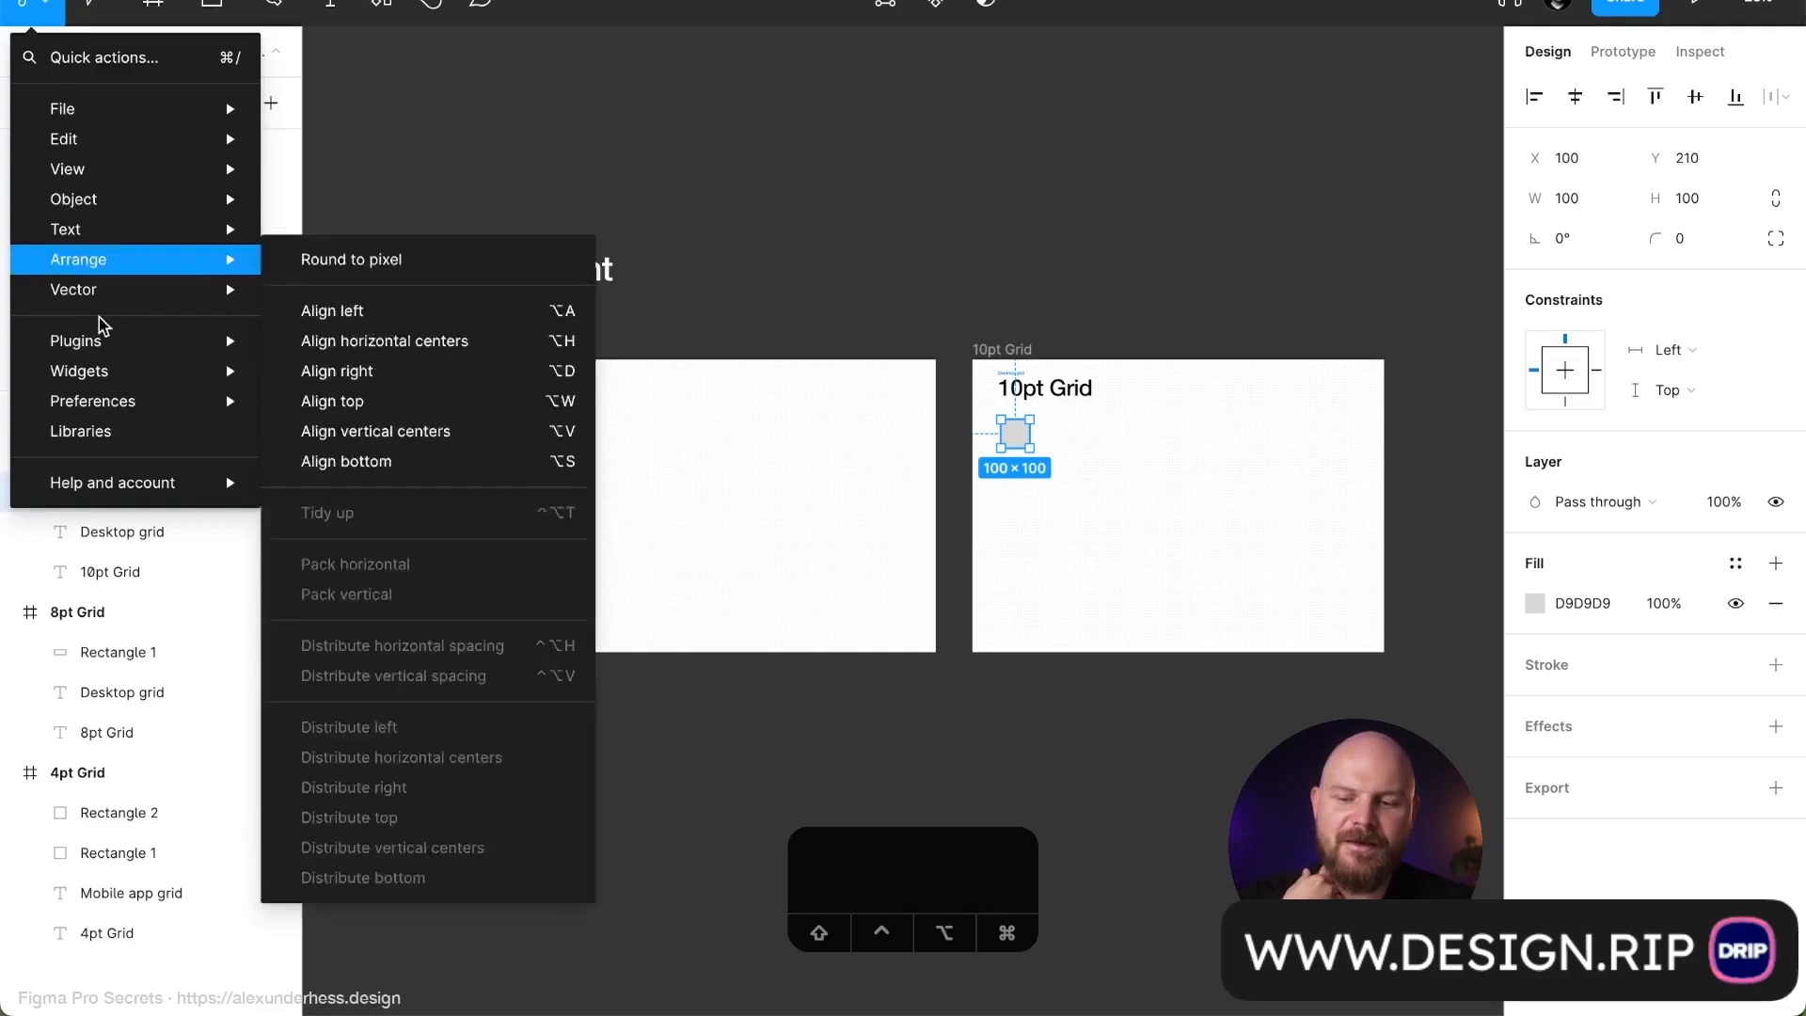
{"action": "mouse_move", "coordinate": [116, 407]}
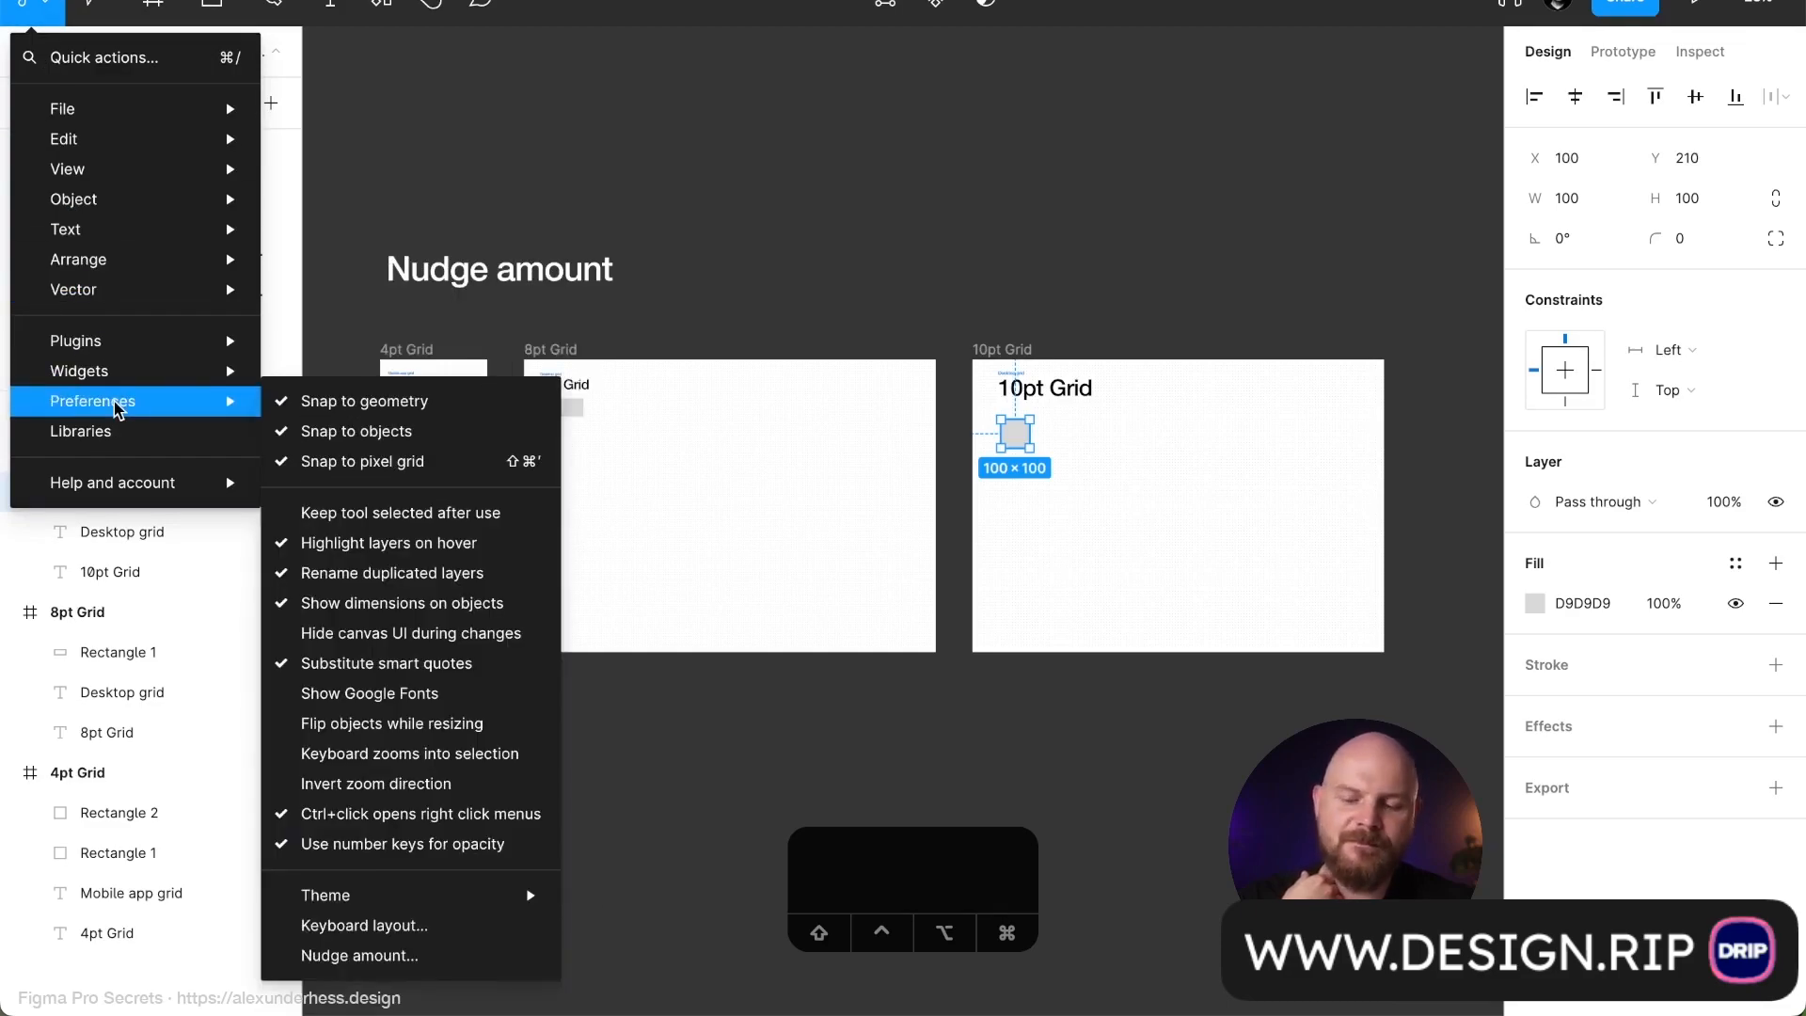
{"action": "left_click", "coordinate": [406, 955]}
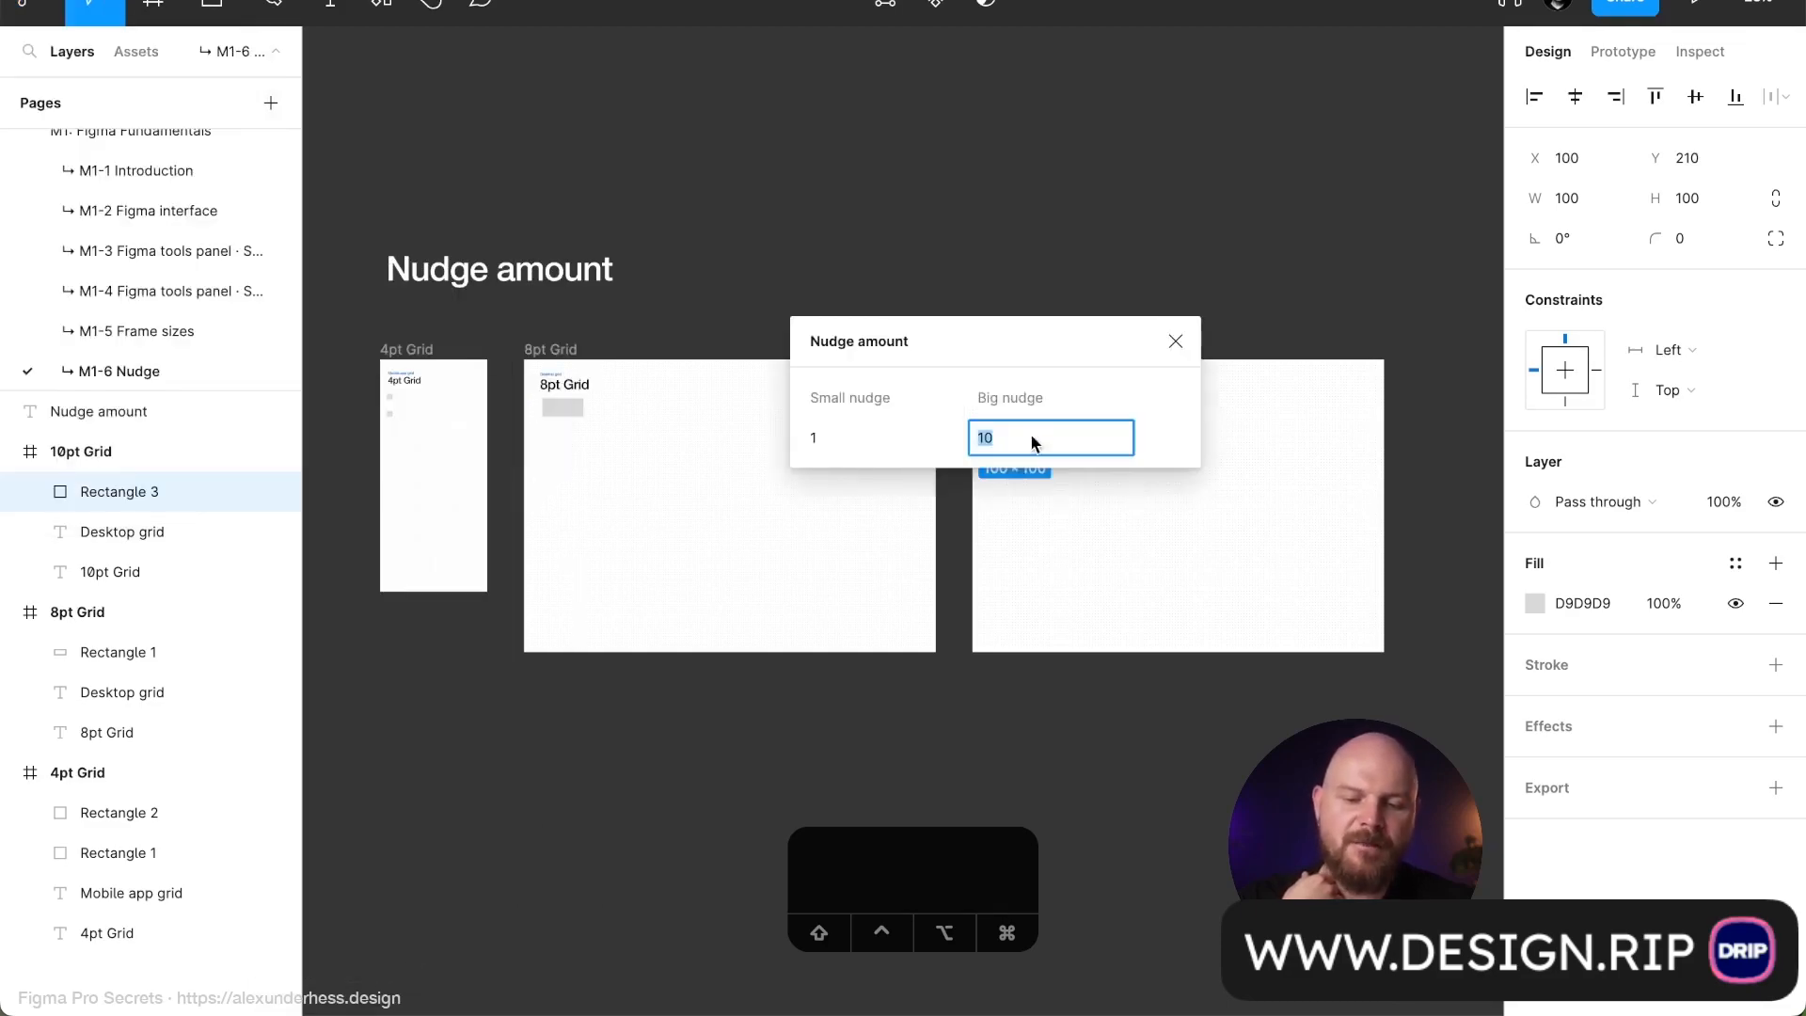
{"action": "left_click", "coordinate": [1176, 342]}
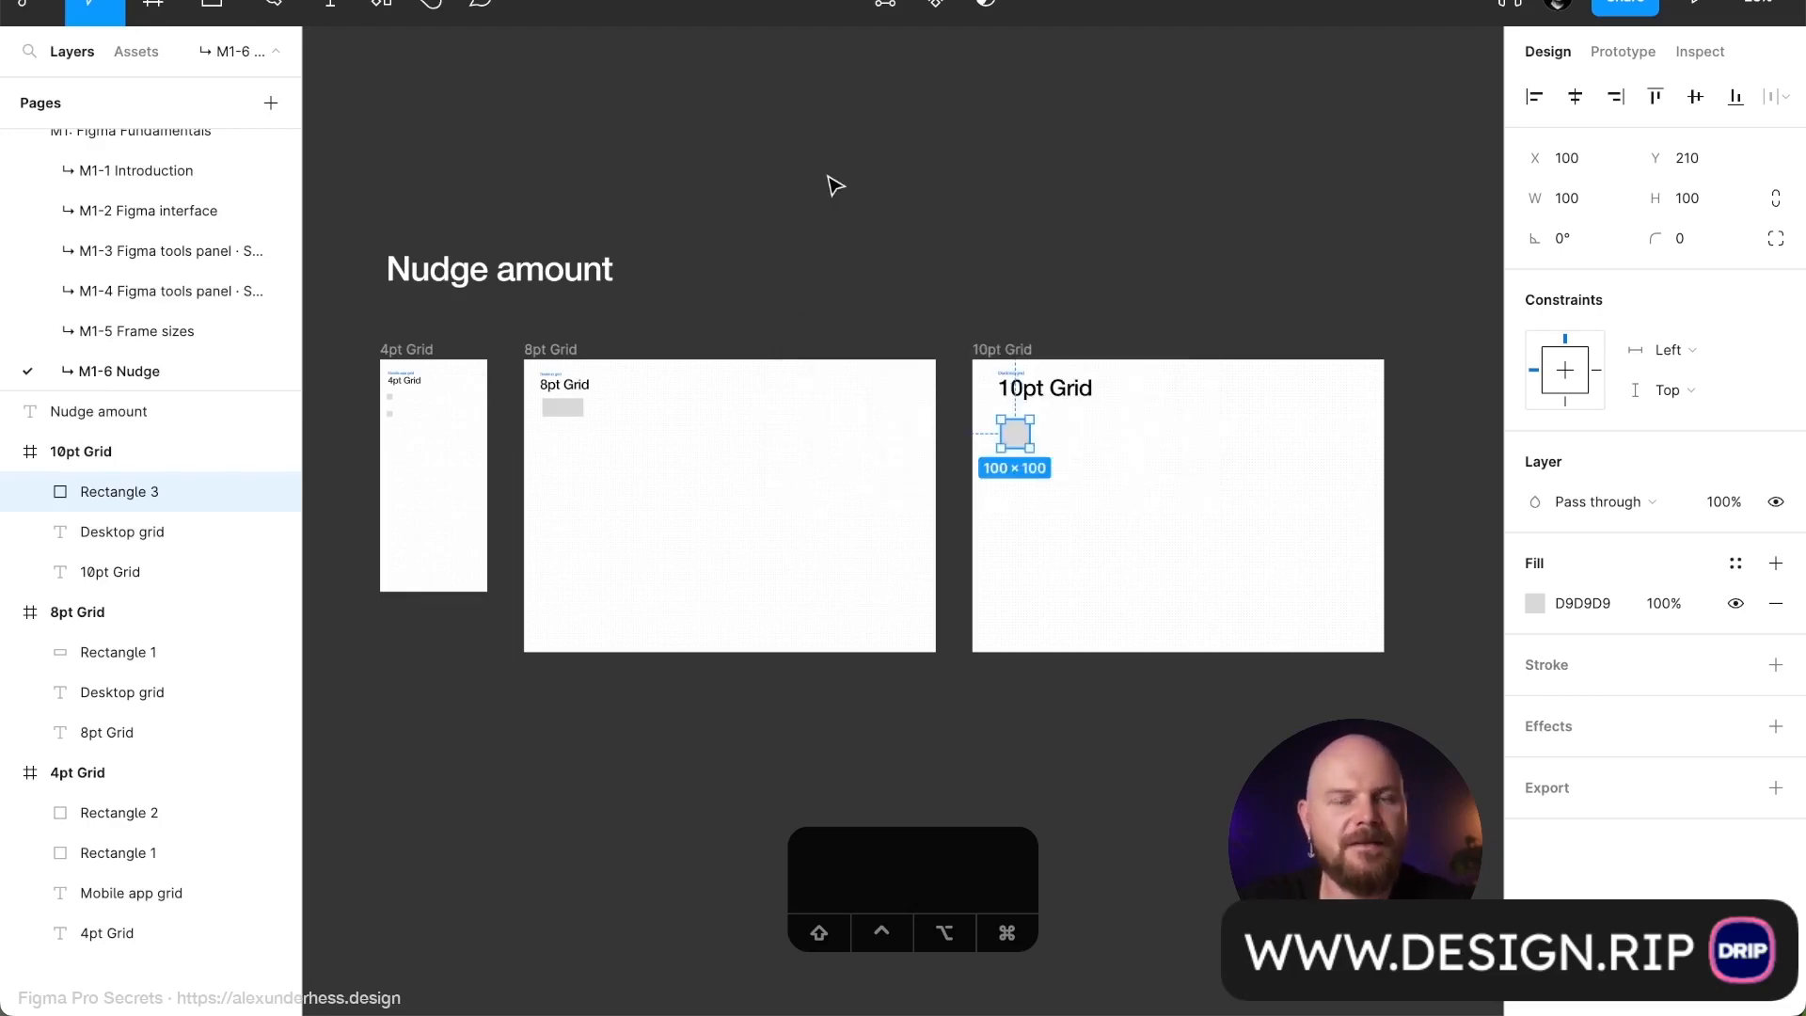